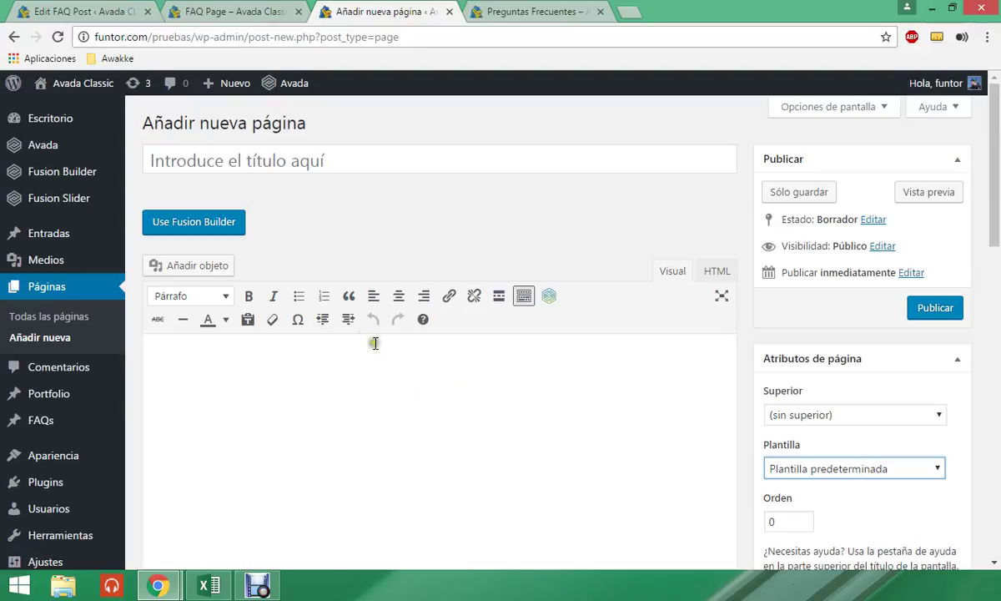
- Look over the Plantilla template list, leaving it on Plantilla predeterminada
scroll(408, 338, down, 2)
scroll(408, 338, up, 2)
click(342, 154)
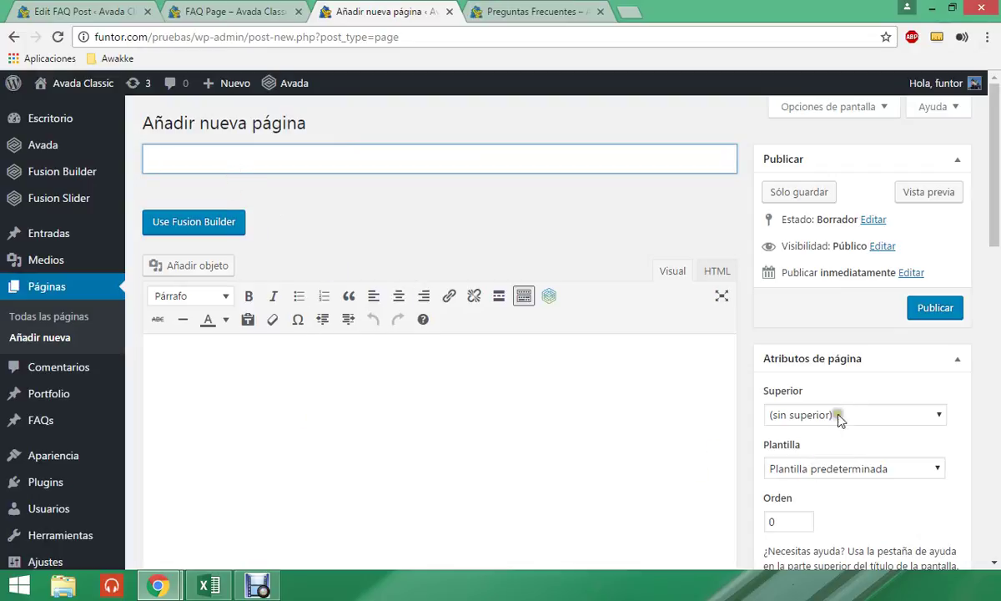
scroll(838, 413, down, 1)
click(827, 389)
click(822, 386)
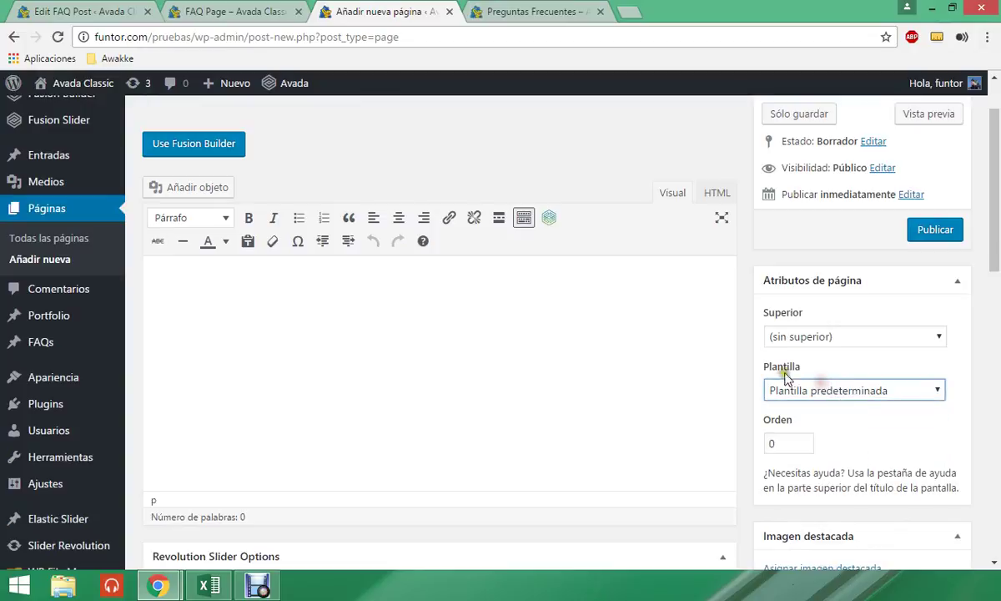
click(776, 389)
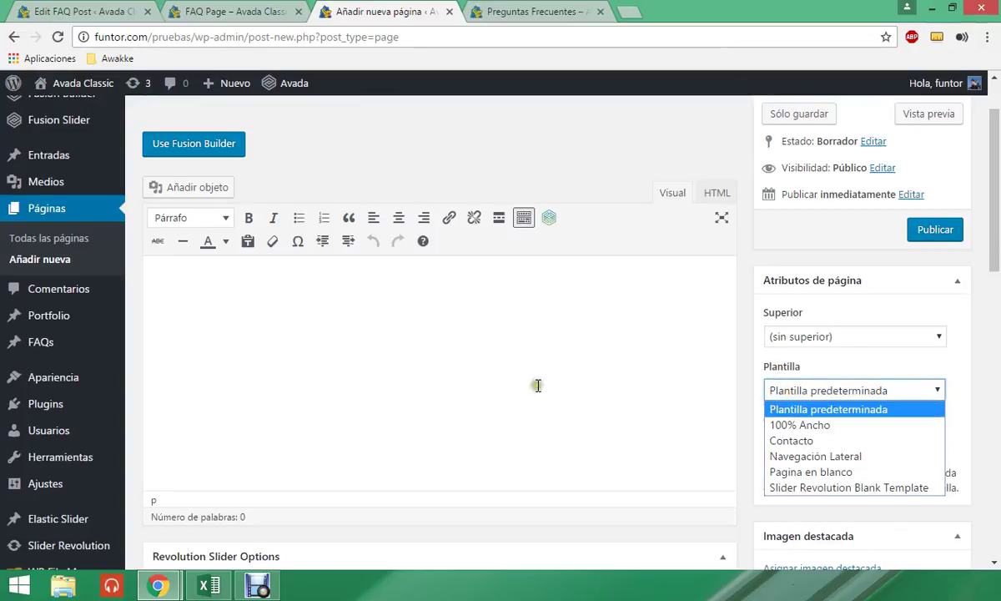
click(537, 383)
- Scroll through the Fusion Page Options below the editor
scroll(256, 426, down, 1)
scroll(256, 425, down, 6)
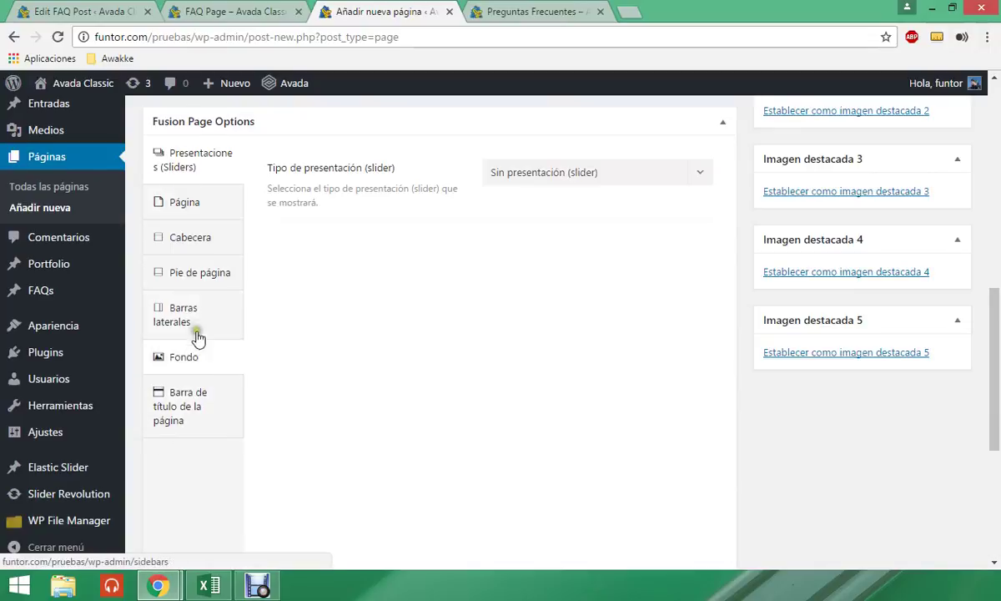
scroll(205, 212, up, 1)
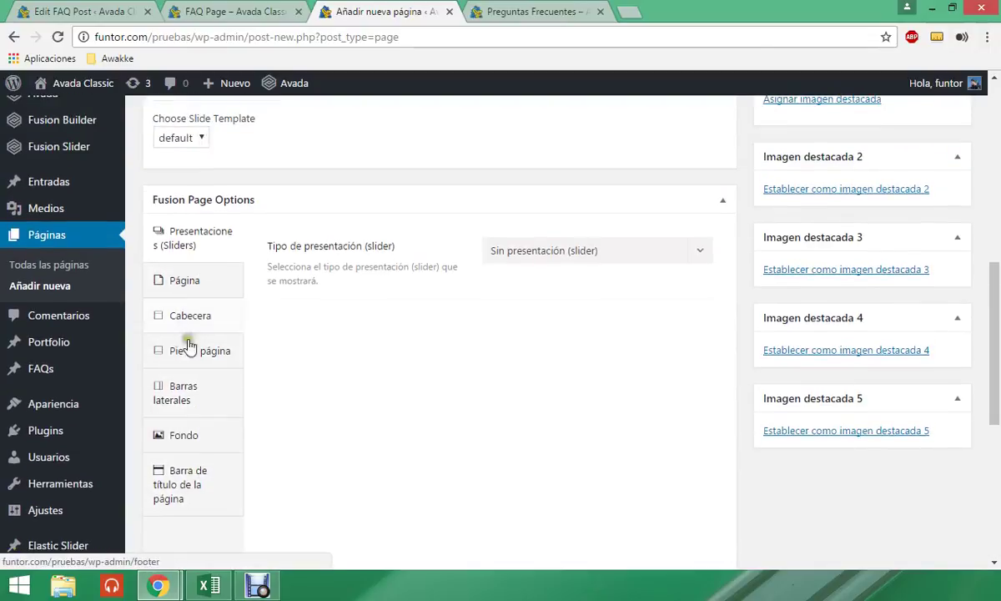
scroll(220, 373, up, 1)
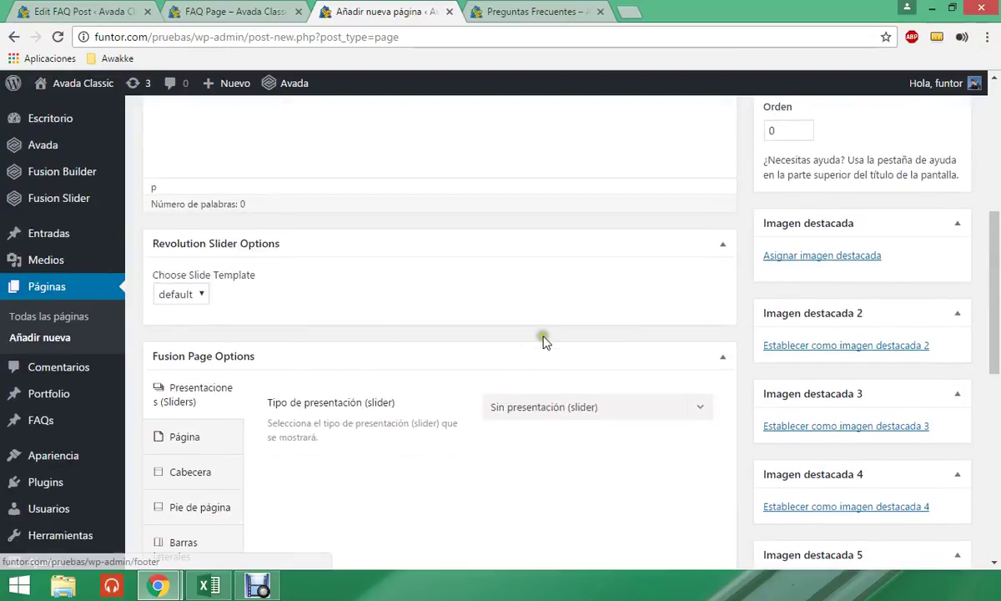
scroll(543, 340, up, 3)
scroll(544, 340, up, 5)
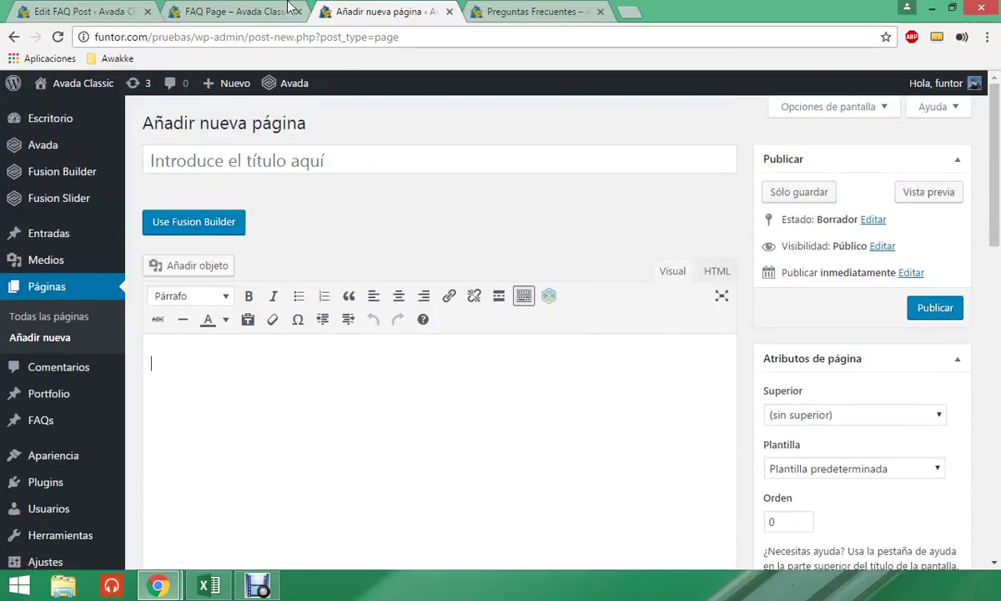
- Look over the published FAQ Page, selecting its title text
click(242, 10)
scroll(257, 264, up, 1)
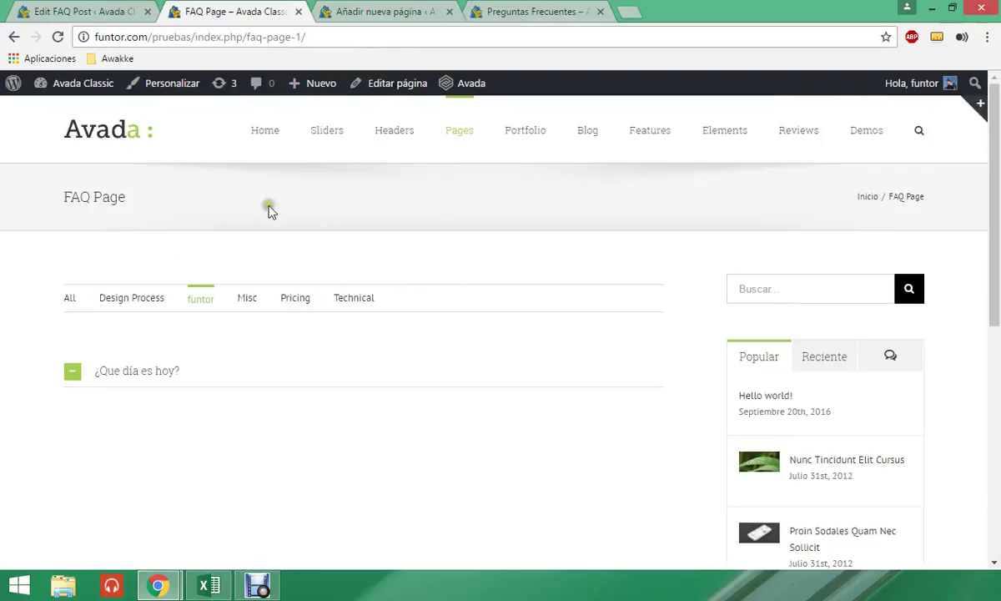
drag(24, 196, 774, 202)
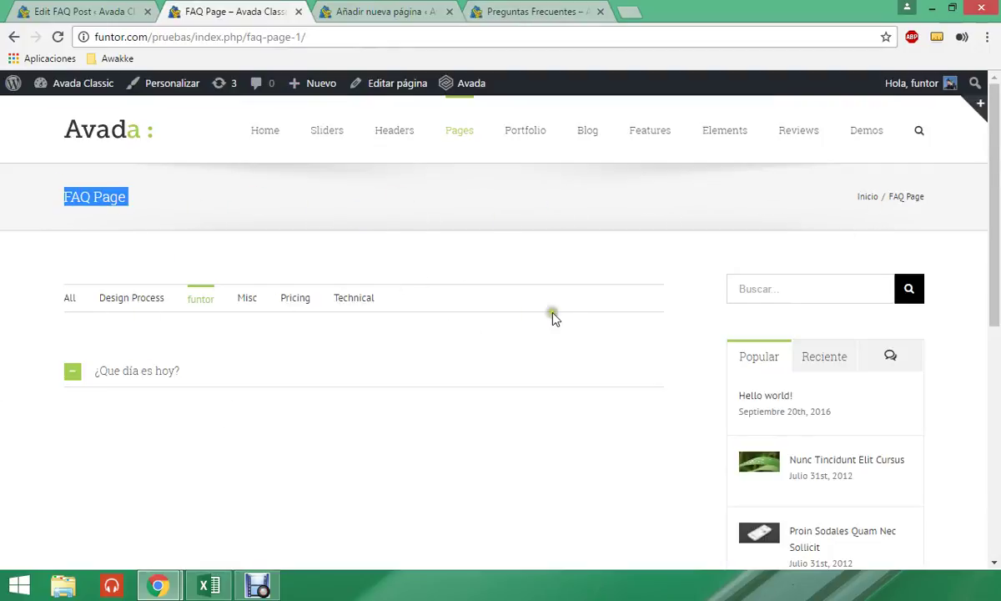
scroll(797, 263, down, 1)
scroll(775, 497, down, 1)
scroll(798, 454, up, 2)
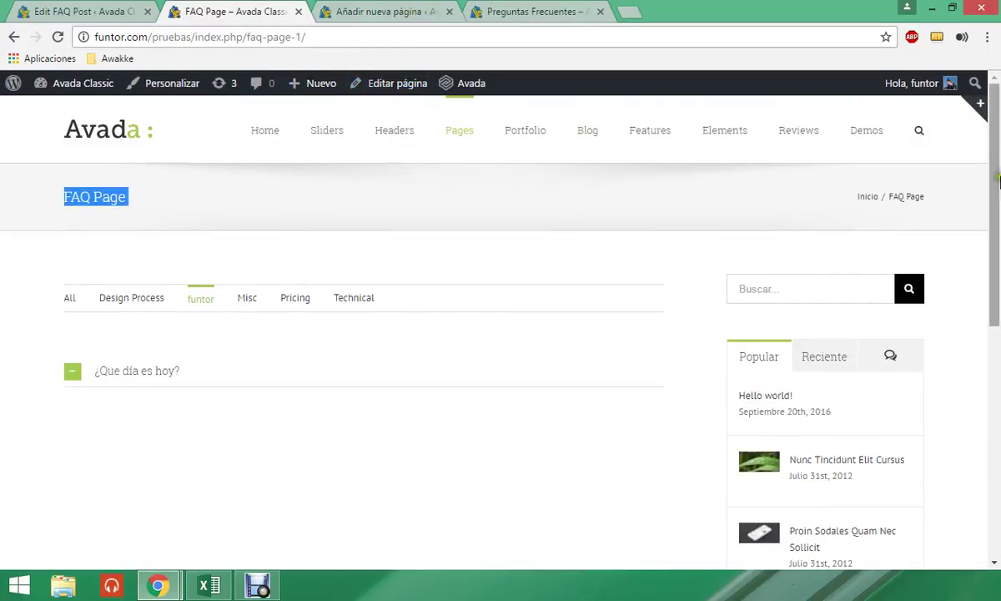
- Close the FAQ post editing tab and go back to Añadir nueva página
click(104, 10)
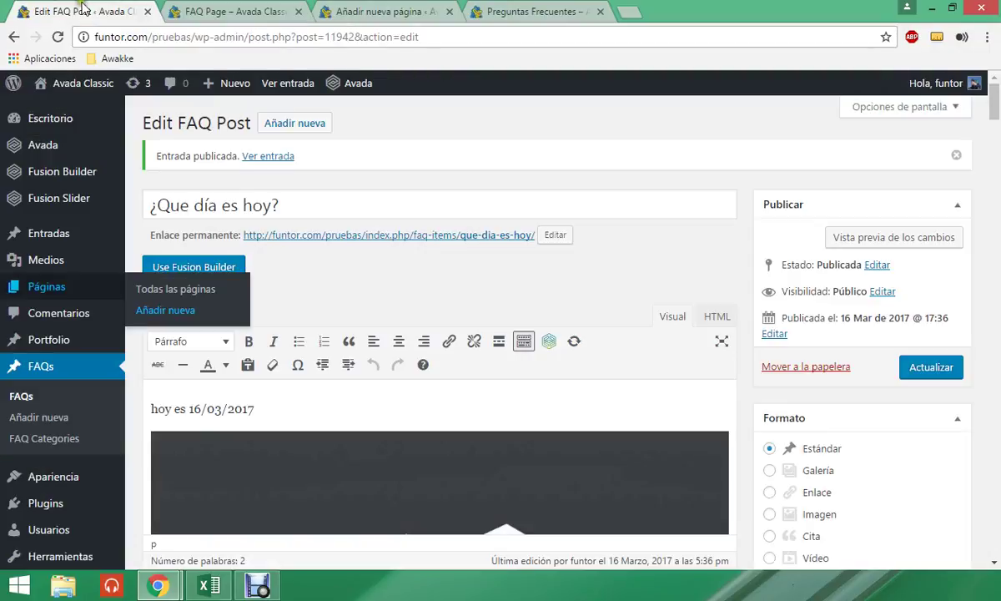
click(235, 12)
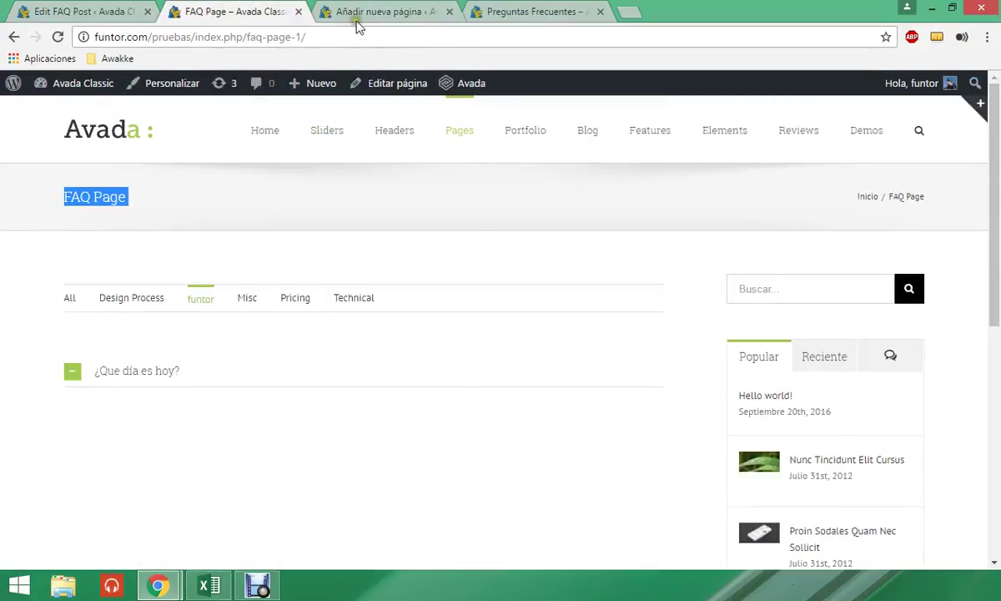
click(344, 18)
click(147, 10)
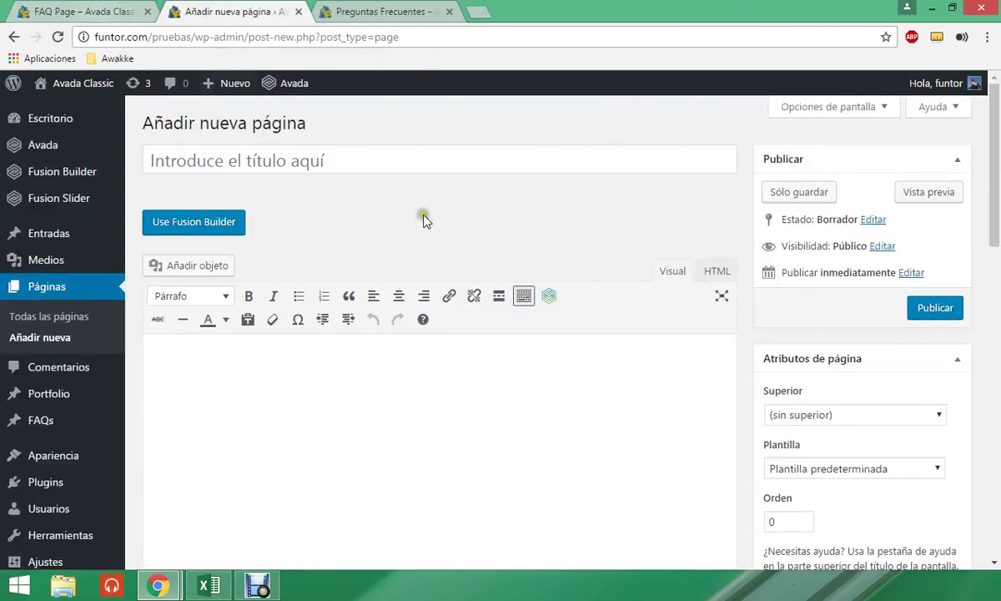
scroll(593, 383, down, 1)
- Try the 100% Ancho template, then title the page 'Prueba Page'
click(783, 392)
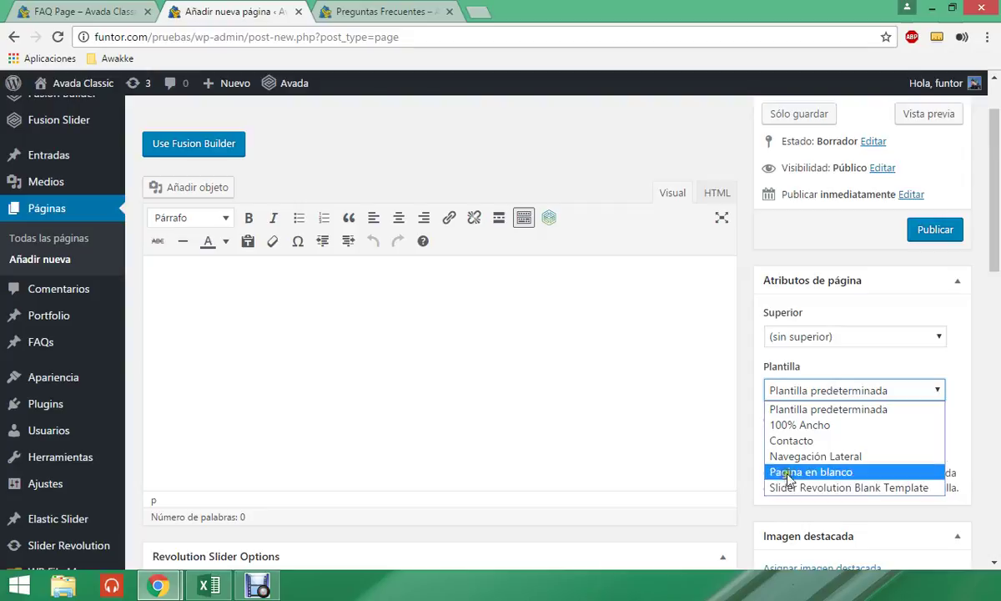
click(795, 426)
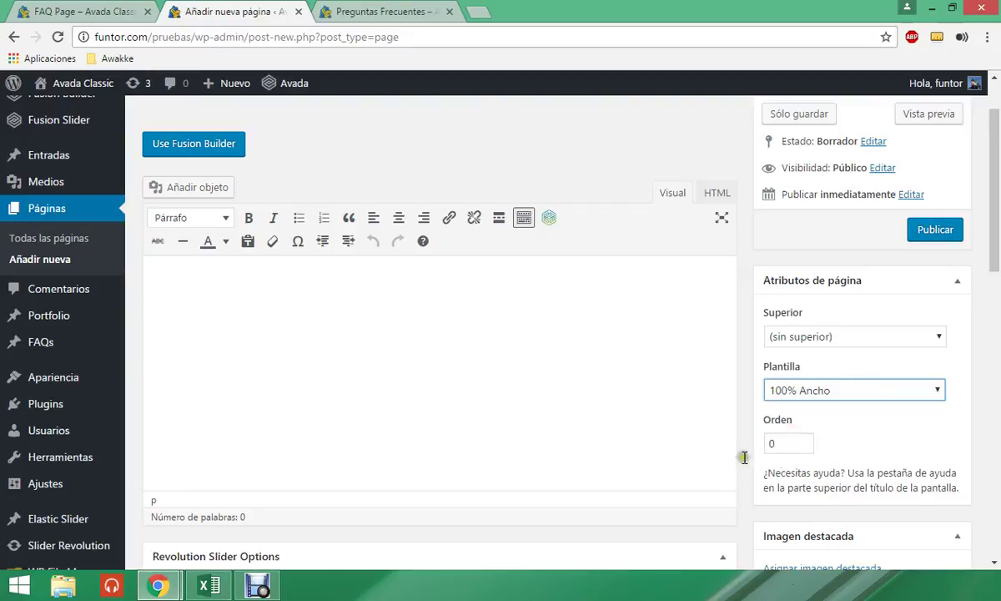
scroll(637, 423, up, 2)
click(327, 166)
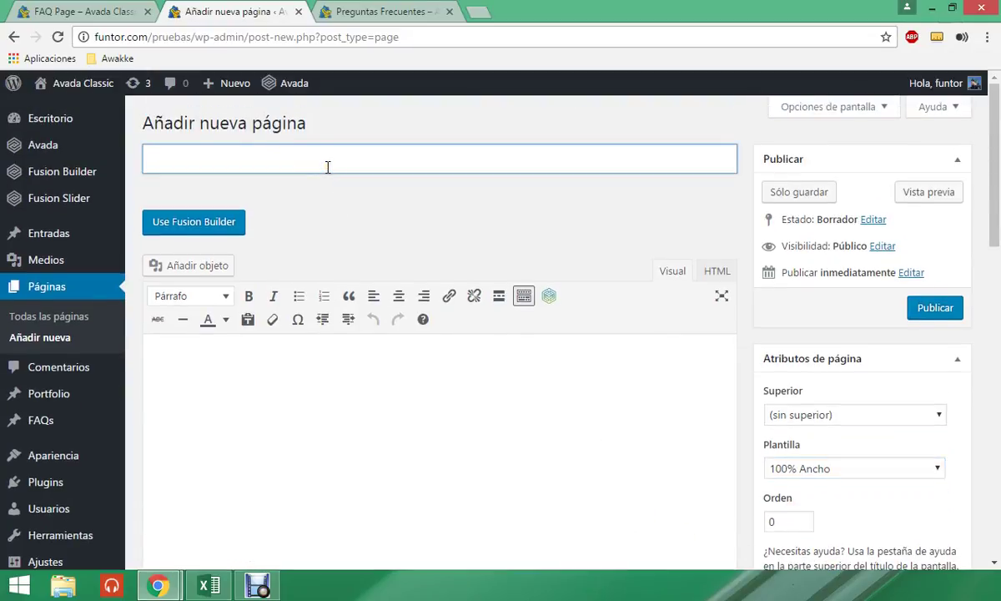
key(BackSpace)
key(BackSpace)
key(BackSpace)
text(Prueba)
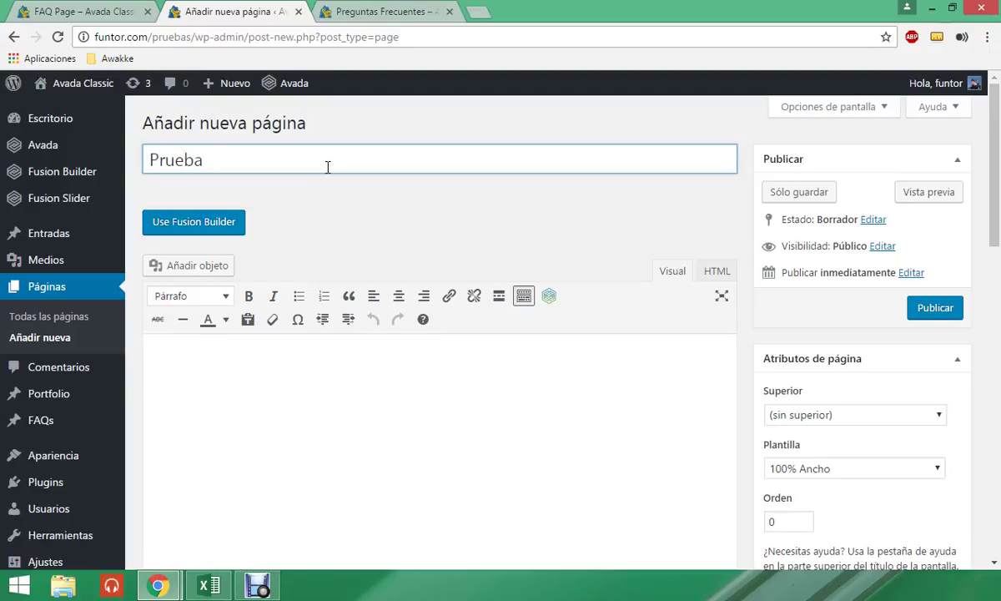
text( Page)
- Set the template back to Plantilla predeterminada and place the caret in the body
scroll(785, 384, down, 1)
click(781, 391)
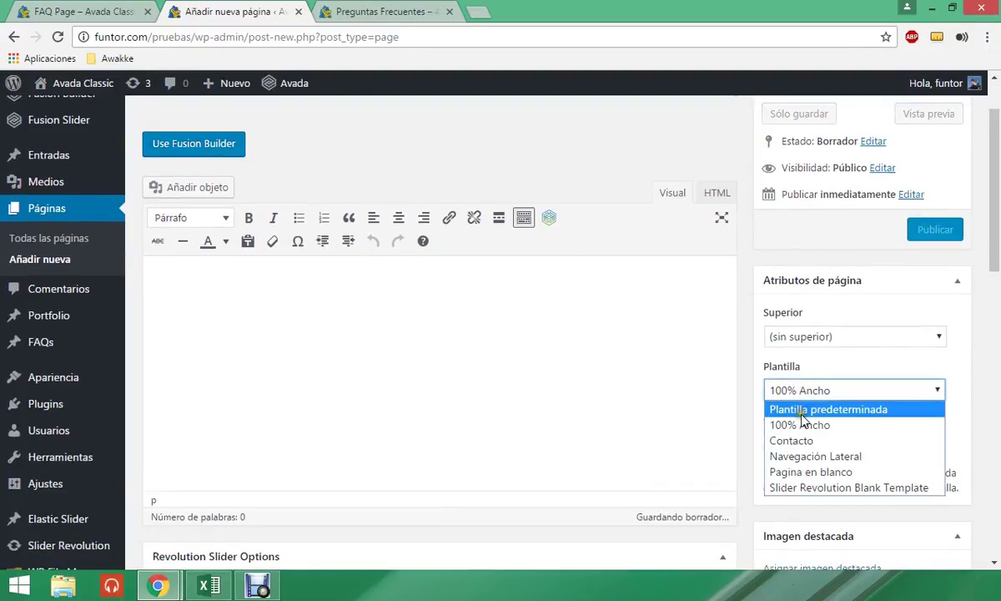
click(778, 413)
click(376, 314)
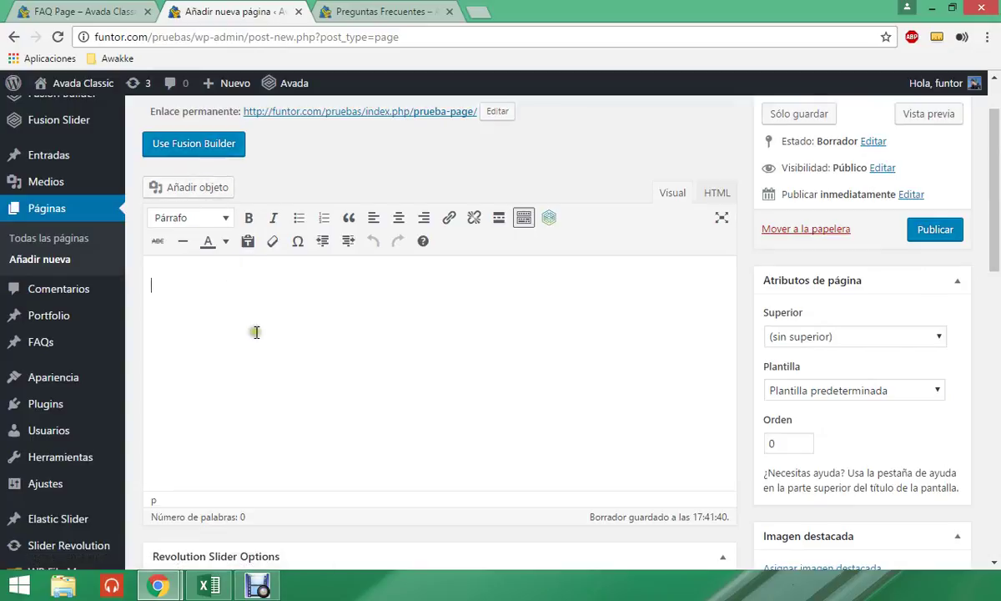
- Search Google for 'loremipsum' in a new tab, correcting the misspelled query
click(482, 11)
text(lolreu)
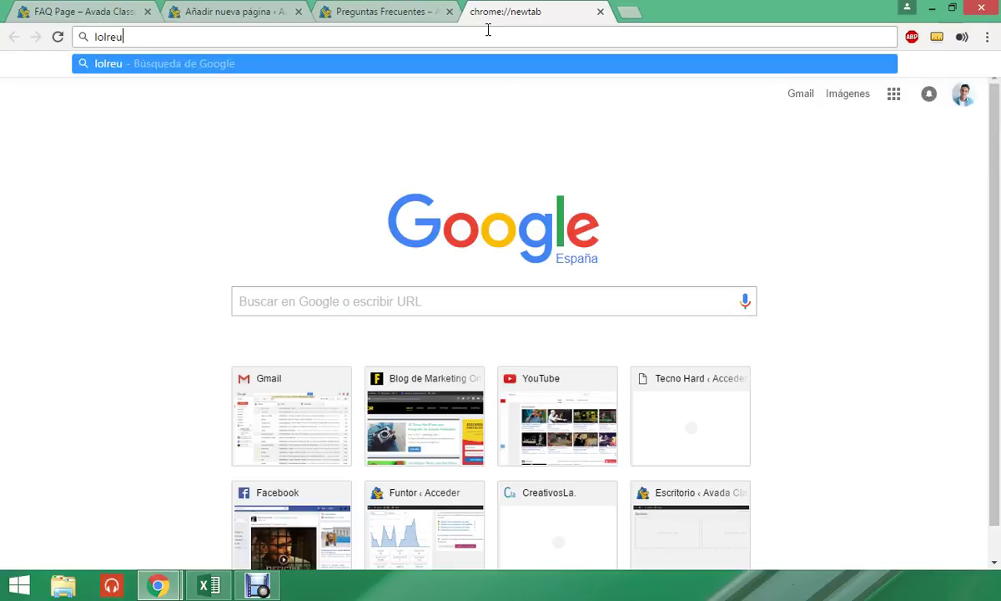
text(umpusin)
key(Return)
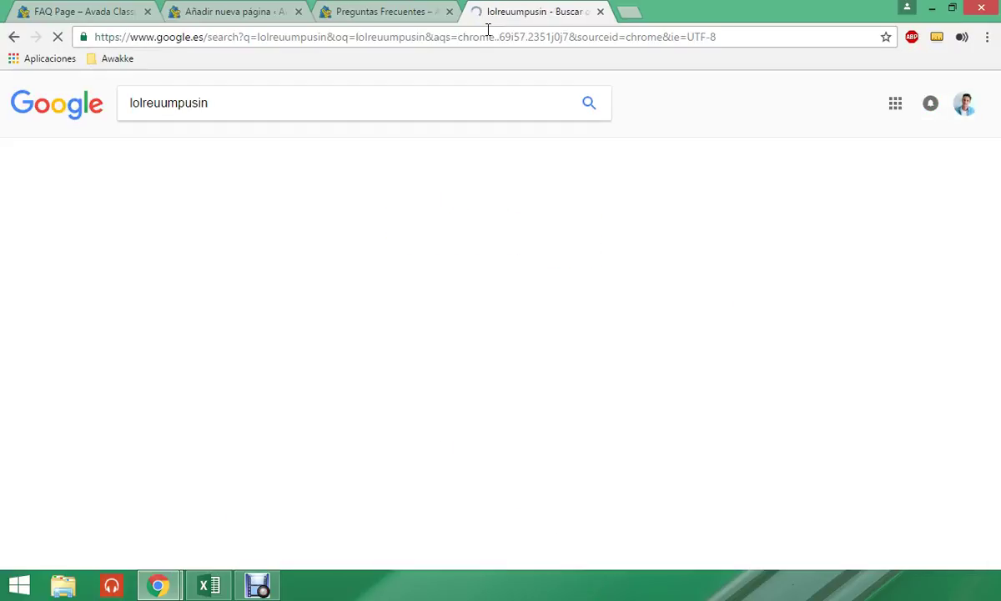
double_click(231, 109)
text(loremu)
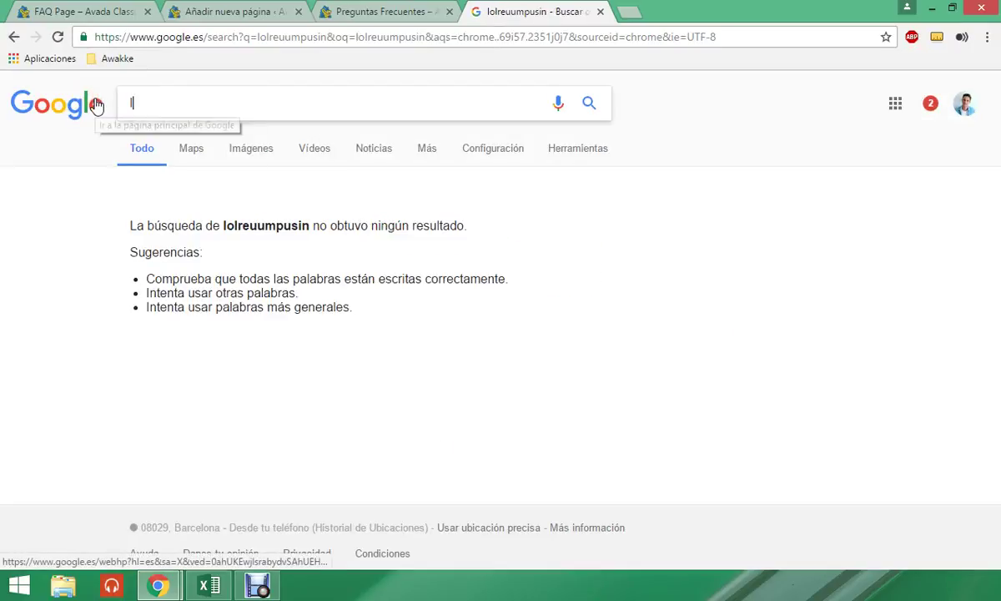
key(BackSpace)
text(ipsum)
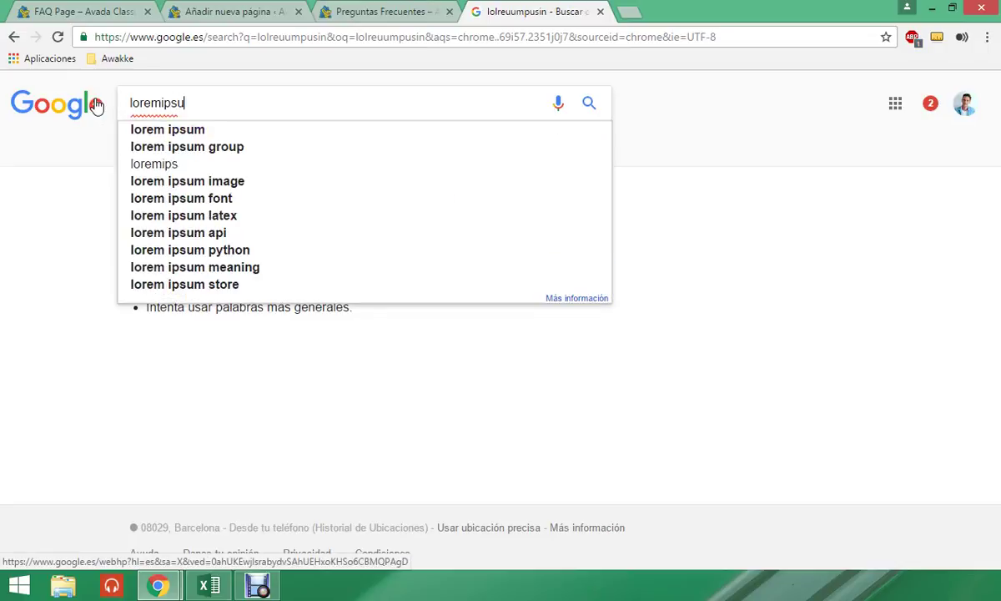
key(Return)
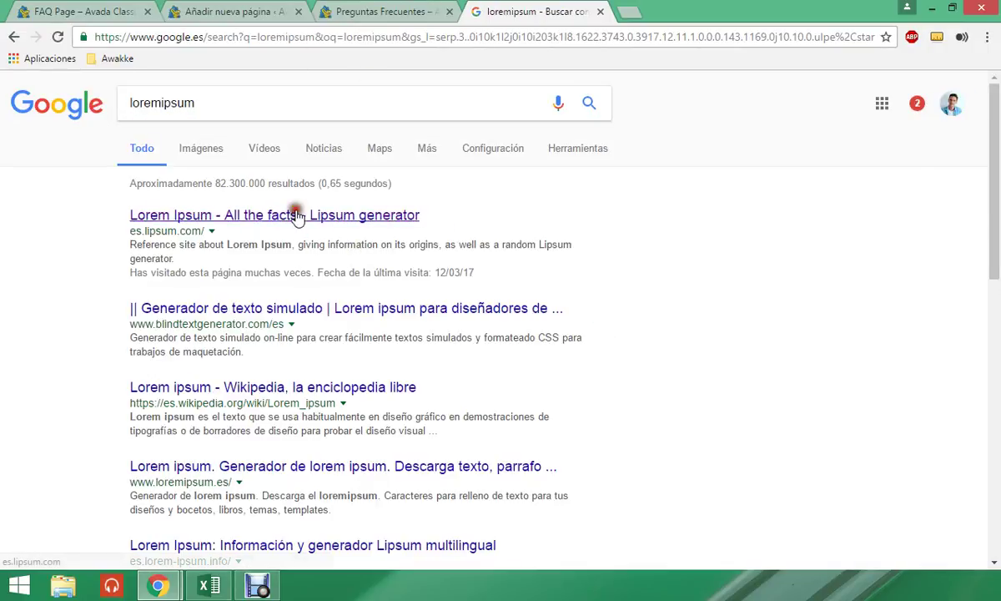
- Copy the first paragraph from es.lipsum.com and return to the page editor
click(279, 215)
scroll(409, 307, down, 2)
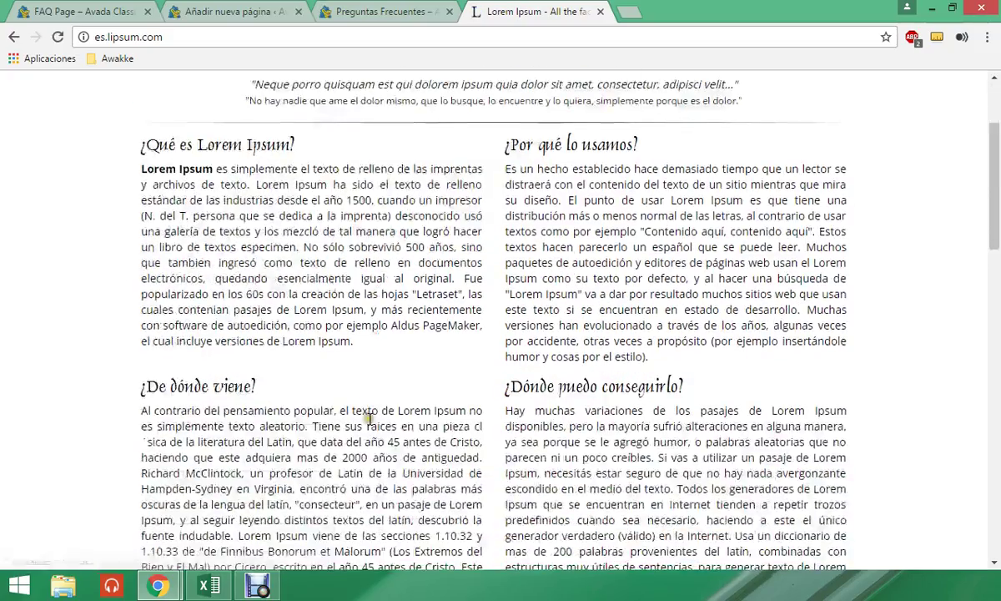
mouse_move(367, 346)
mouse_down()
mouse_move(162, 217)
mouse_move(141, 174)
mouse_move(185, 187)
mouse_move(385, 322)
mouse_move(375, 343)
mouse_up()
key(ctrl+c)
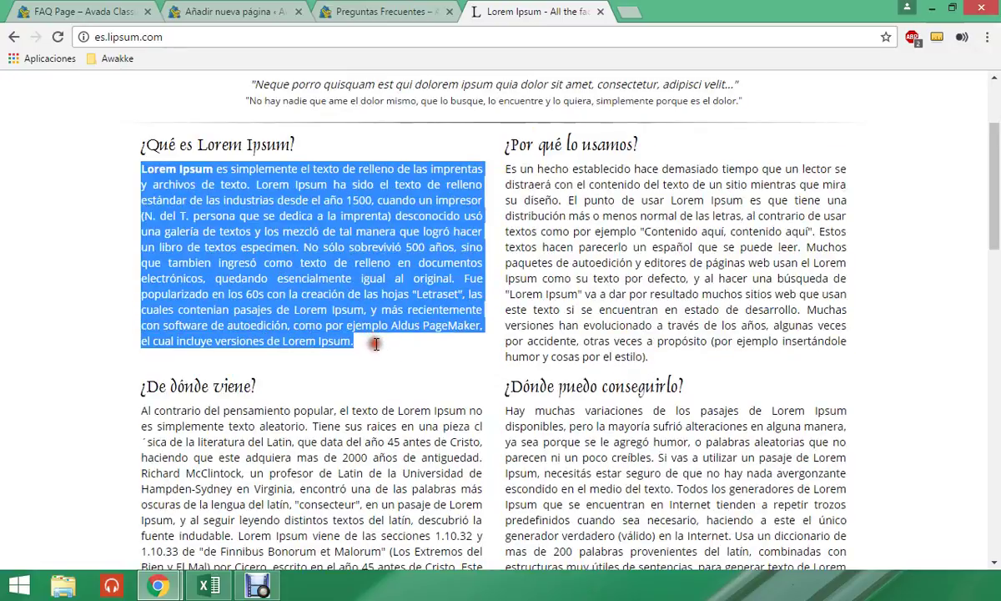
click(375, 8)
click(274, 13)
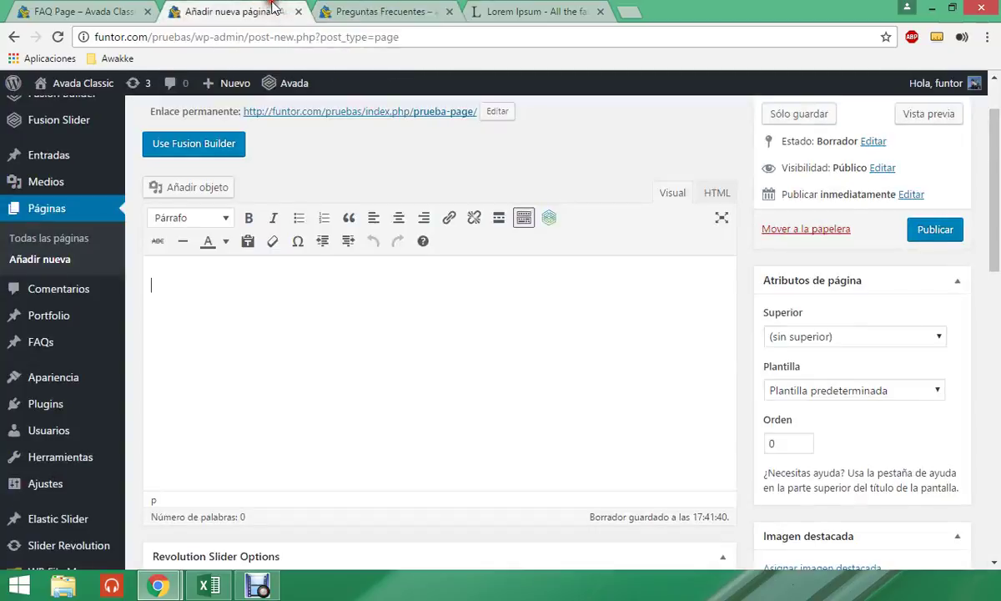
- Paste the Lorem Ipsum paragraph into the body and check the suggestion for 'especimen'
click(307, 318)
key(ctrl+v)
click(428, 380)
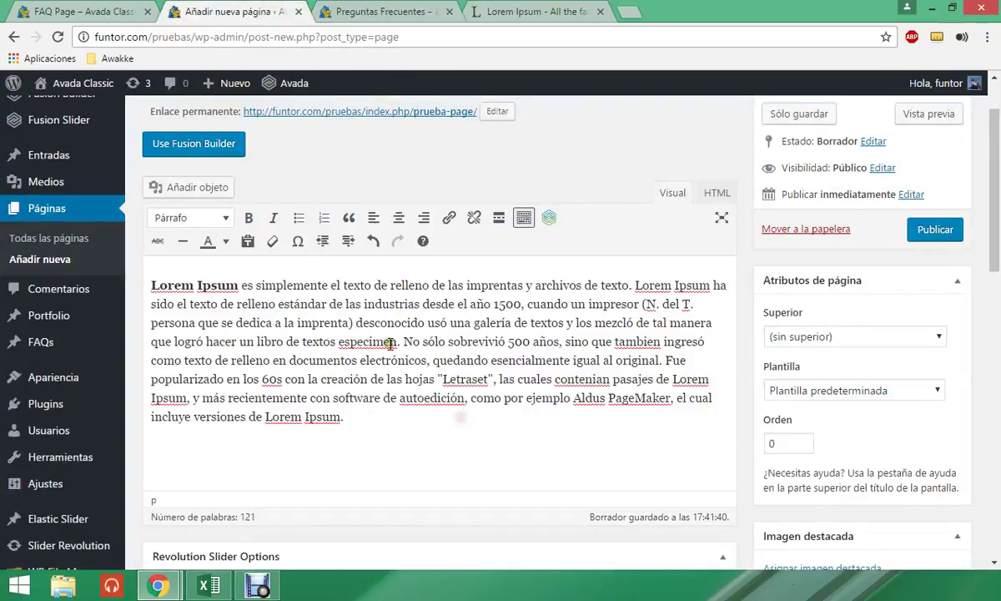
right_click(375, 341)
click(354, 382)
- Review spelling suggestions for 'tambien', then publish Prueba Page
click(399, 455)
scroll(434, 451, up, 1)
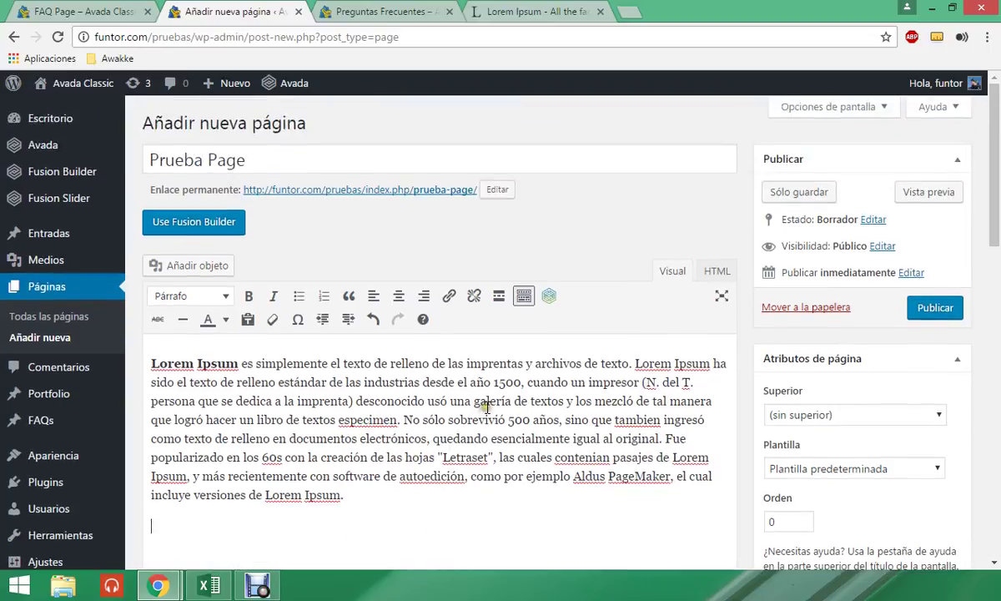
scroll(445, 422, down, 1)
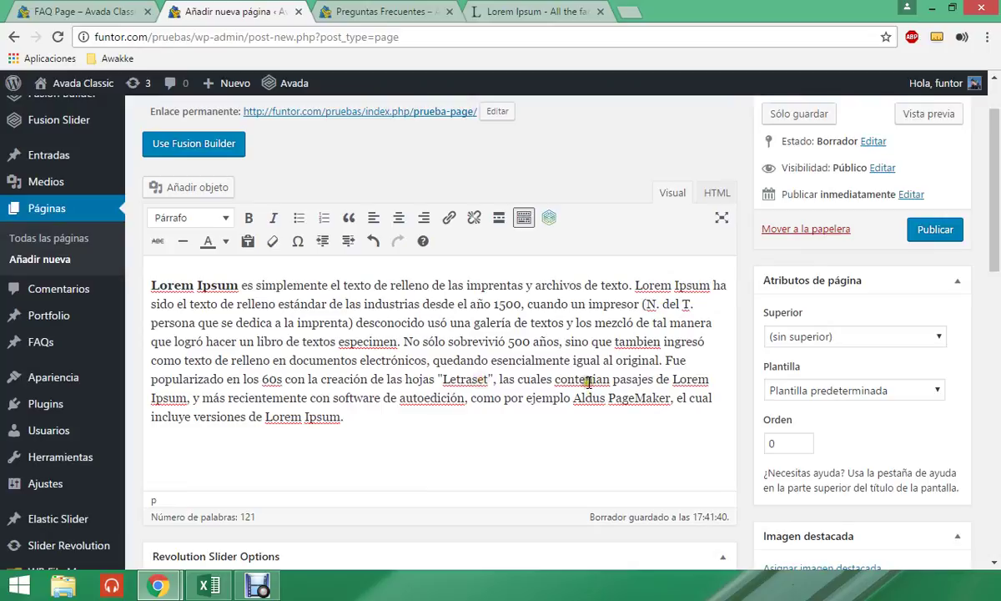
click(585, 379)
click(643, 342)
right_click(643, 342)
click(549, 362)
scroll(365, 352, up, 1)
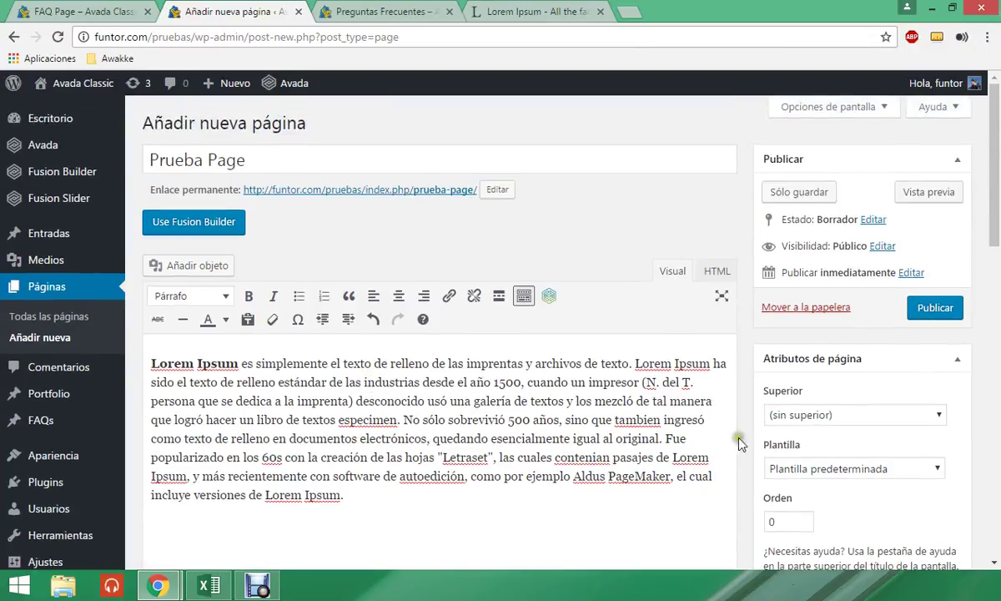
click(934, 307)
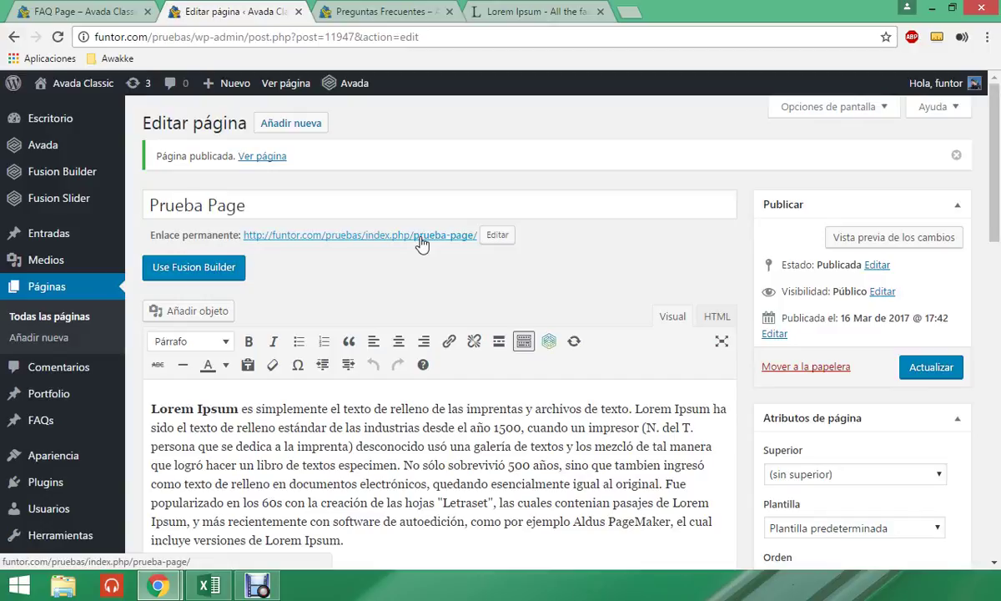
- Open the Prueba Page permalink in a new tab and look at the paragraph's width
middle_click(421, 241)
click(392, 12)
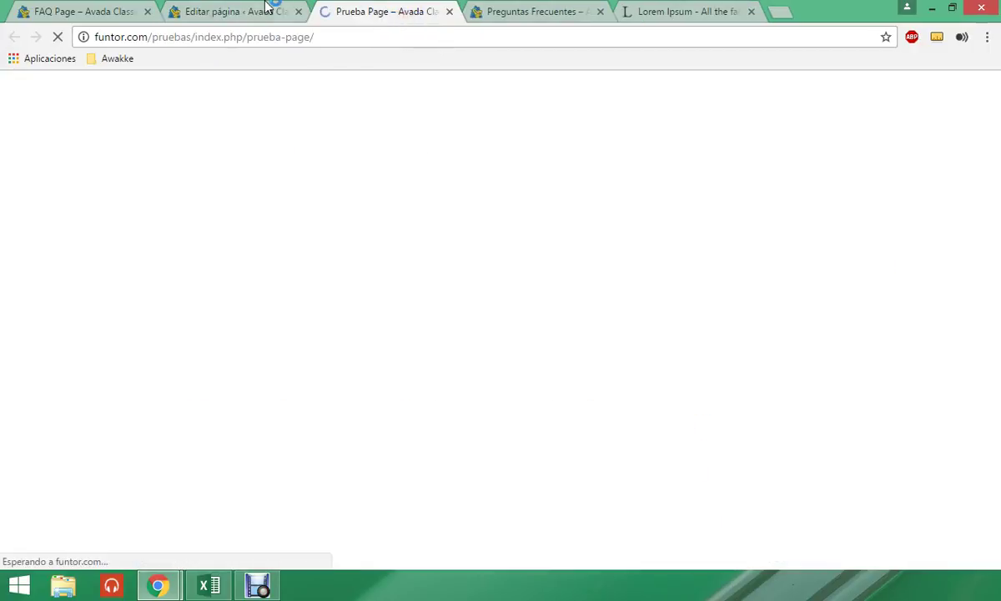
click(267, 8)
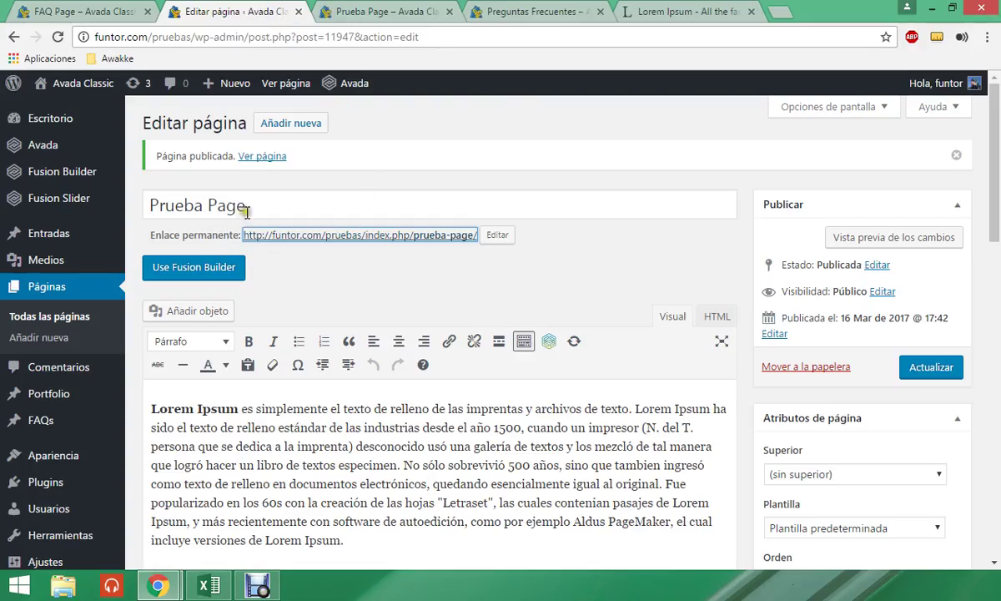
click(341, 7)
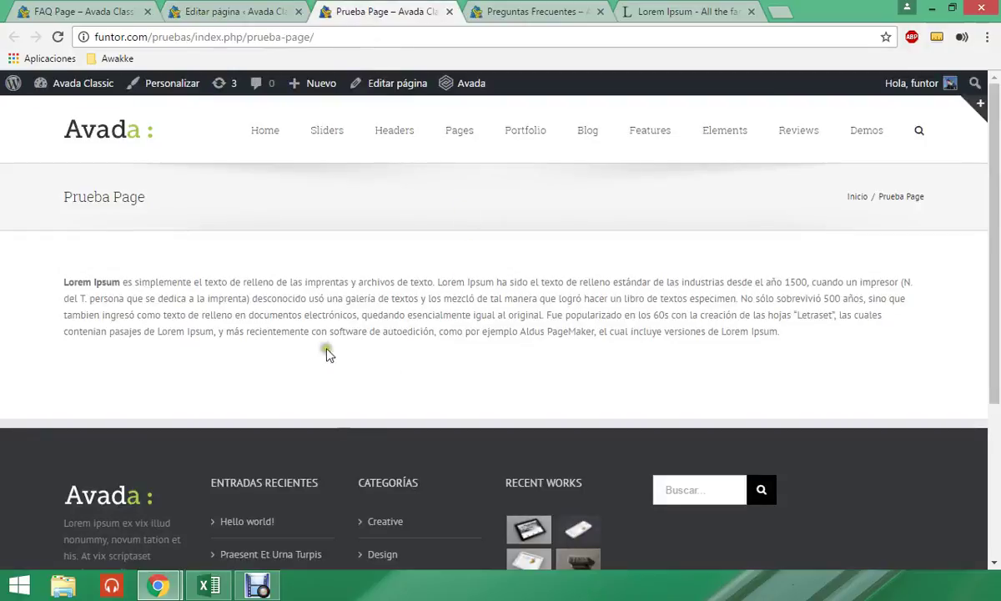
drag(147, 298, 499, 300)
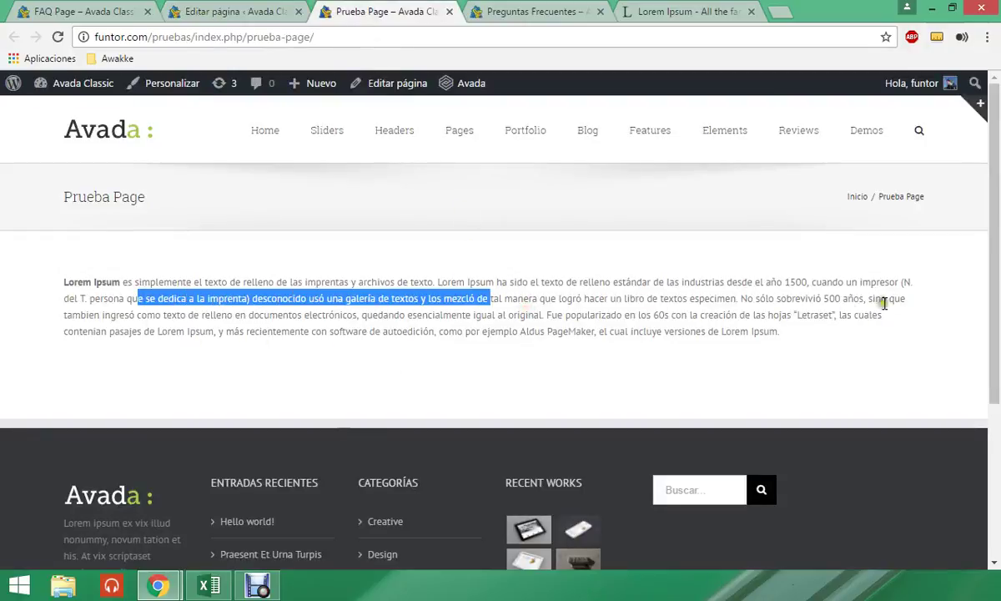
drag(786, 334, 322, 302)
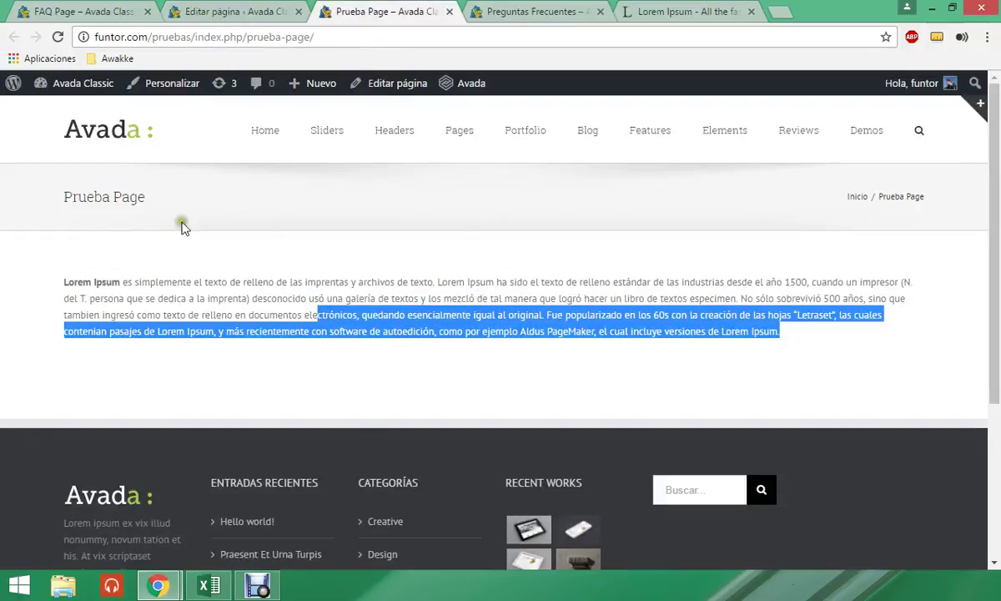
click(424, 352)
click(194, 10)
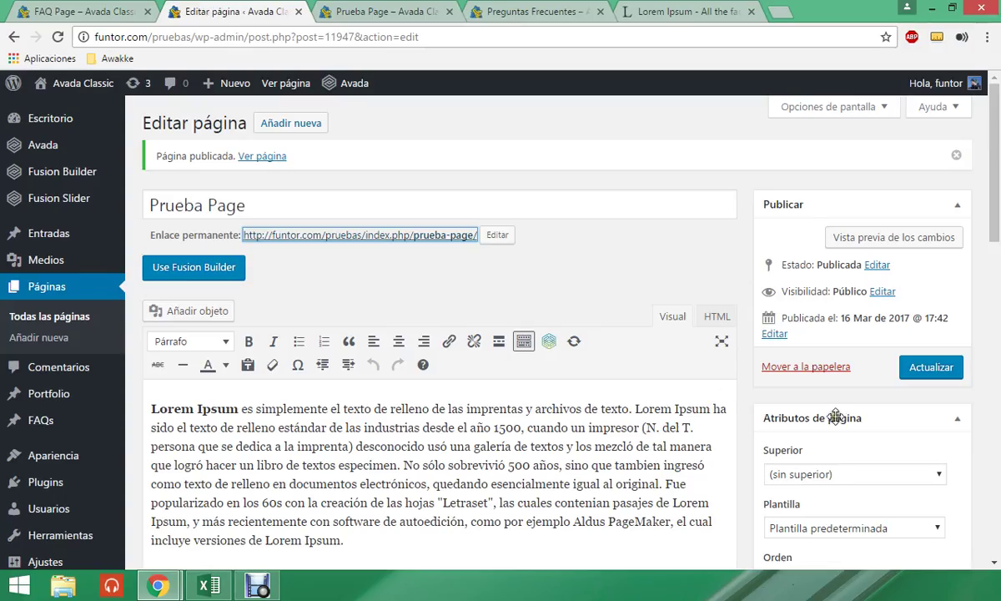
- Switch the page template to 100% Ancho and save with Actualizar
scroll(783, 396, down, 3)
click(822, 374)
click(771, 403)
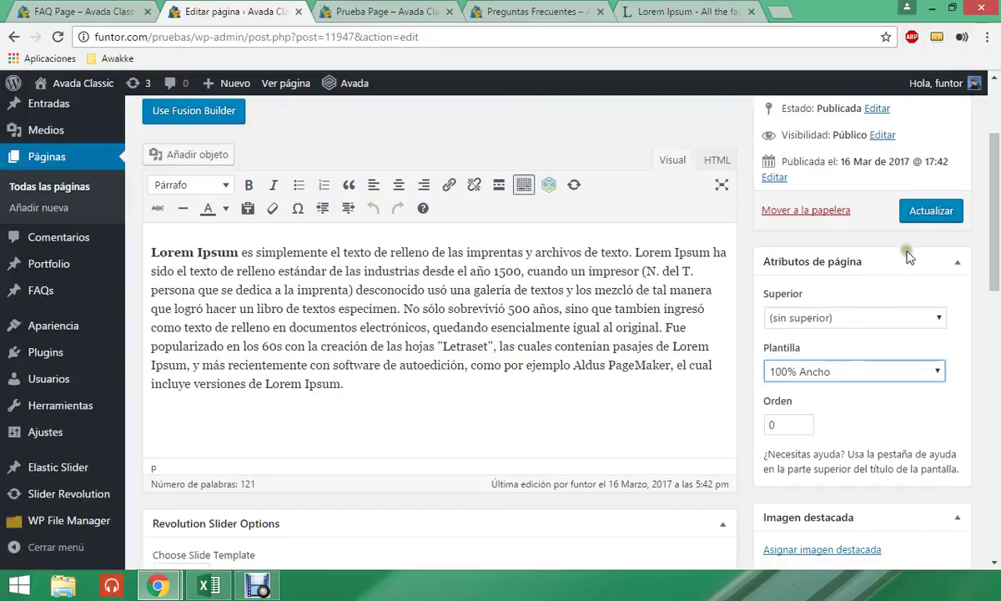
click(911, 214)
- Reload the live Prueba Page to see the full-width paragraph
click(388, 12)
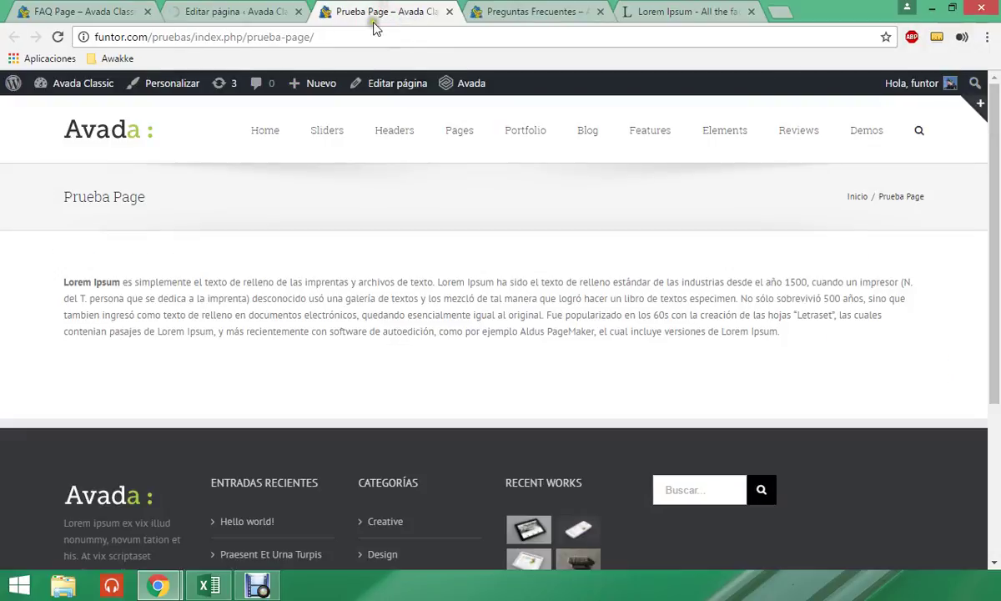
click(368, 35)
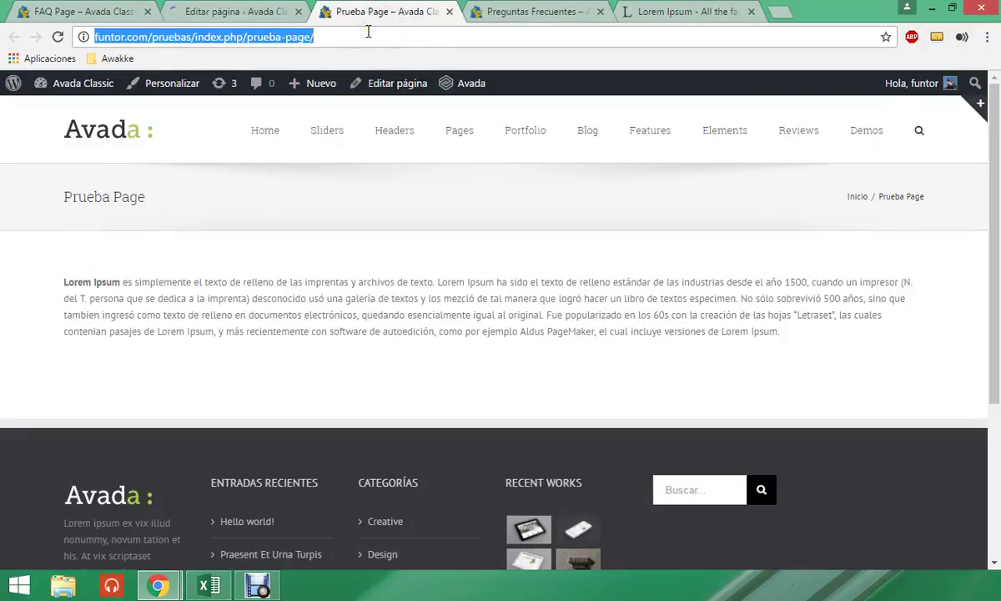
key(Return)
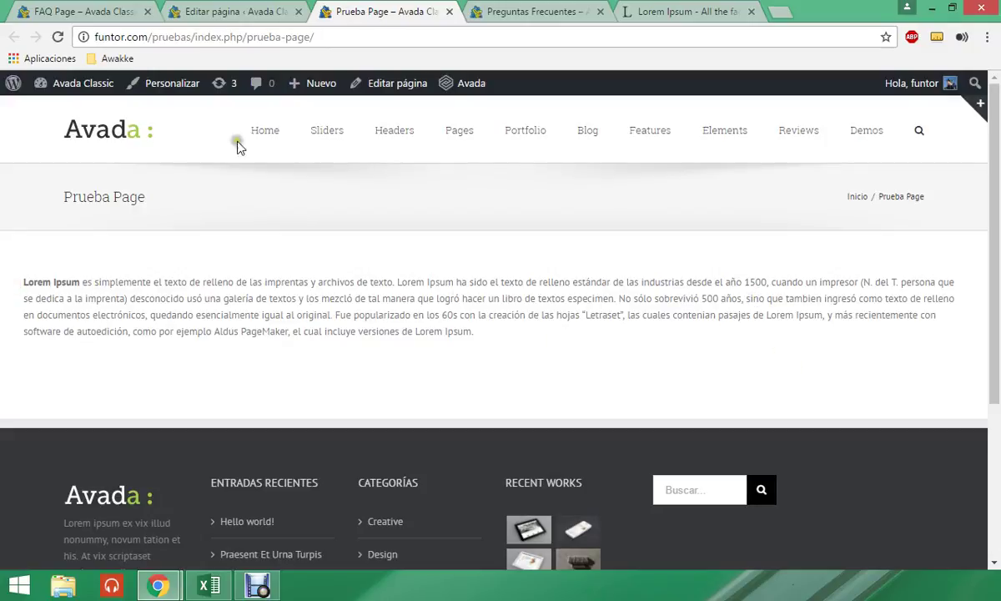
click(219, 13)
scroll(780, 381, down, 1)
click(844, 455)
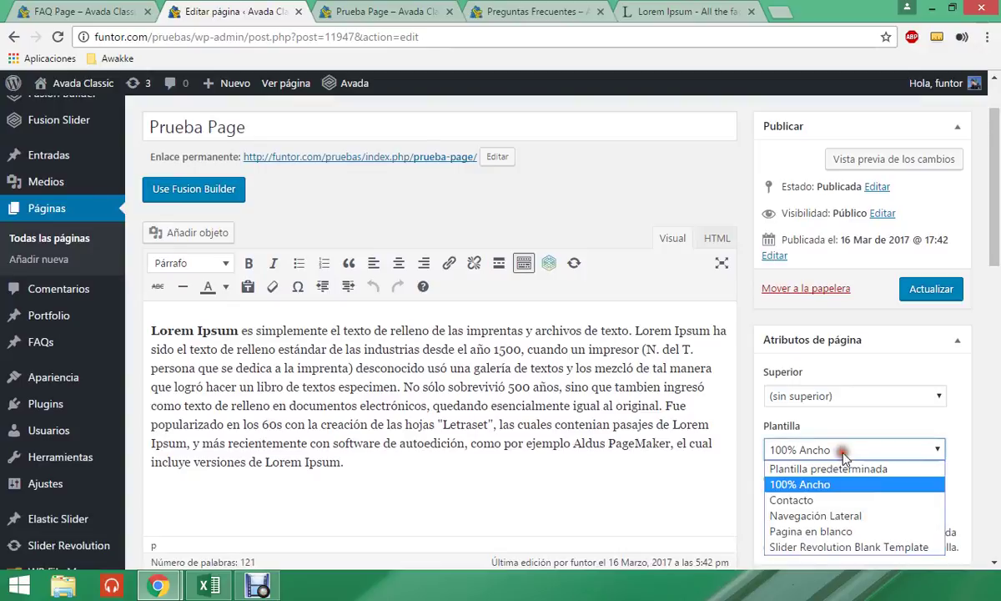
- Switch the template to Contacto, save, and reload the live Prueba Page
click(834, 501)
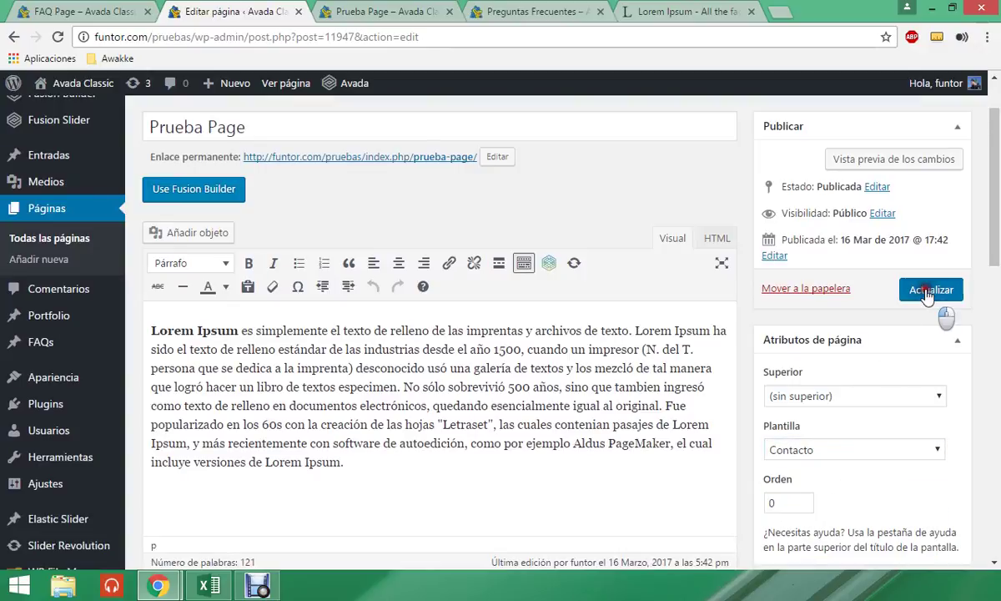
click(930, 290)
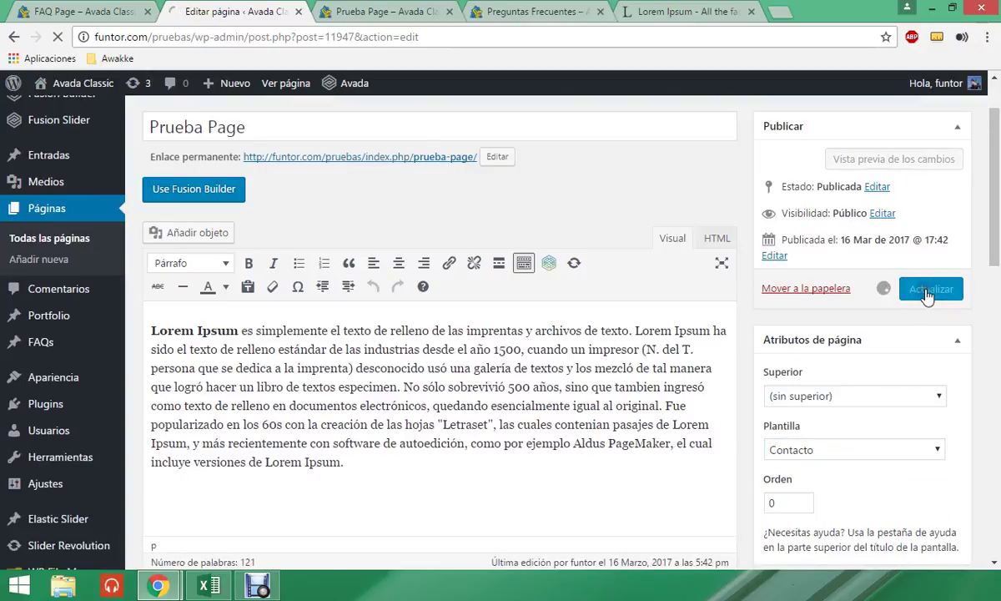
click(336, 10)
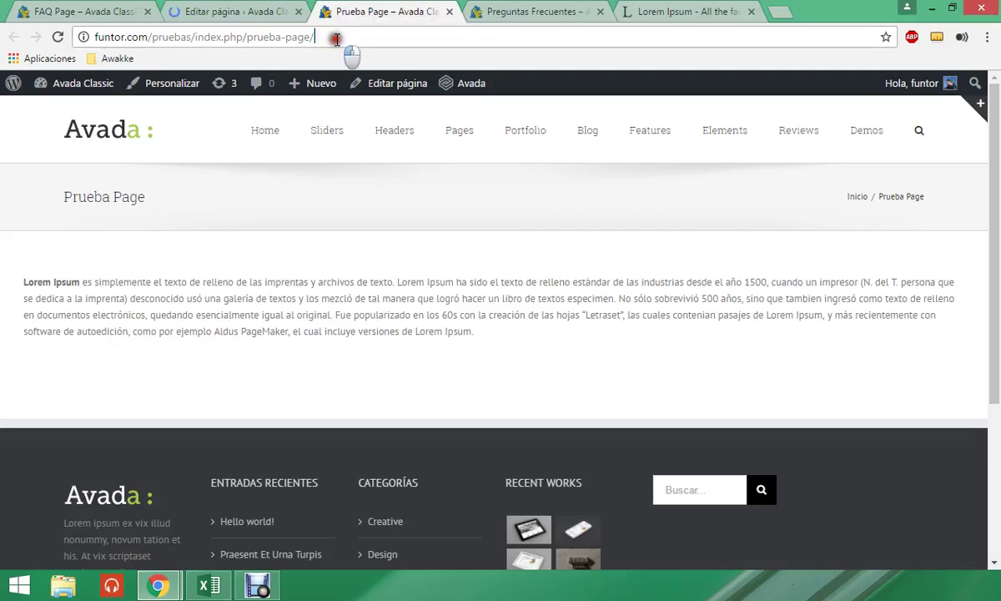
click(336, 38)
key(Return)
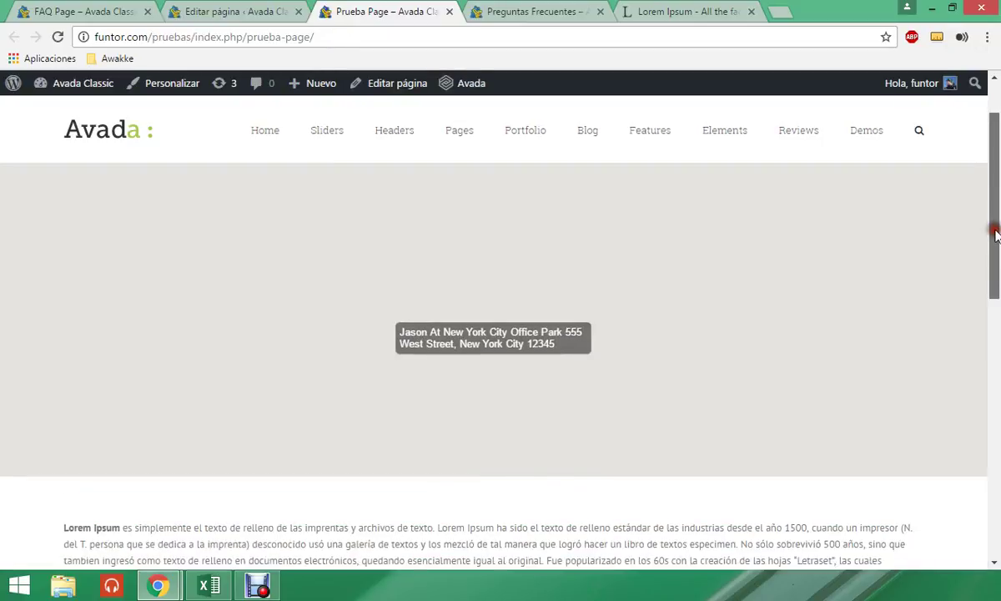
- Scroll to the map and try the Nombre, e-mail, Asunto and Mensaje form fields
mouse_move(997, 232)
mouse_down()
mouse_move(997, 367)
mouse_move(997, 211)
mouse_up()
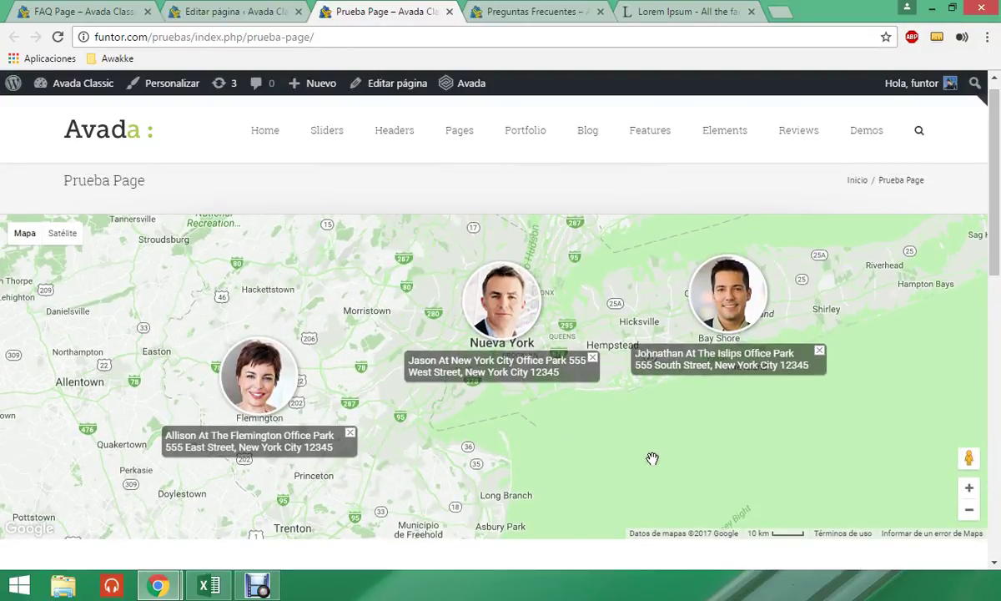
scroll(607, 441, down, 1)
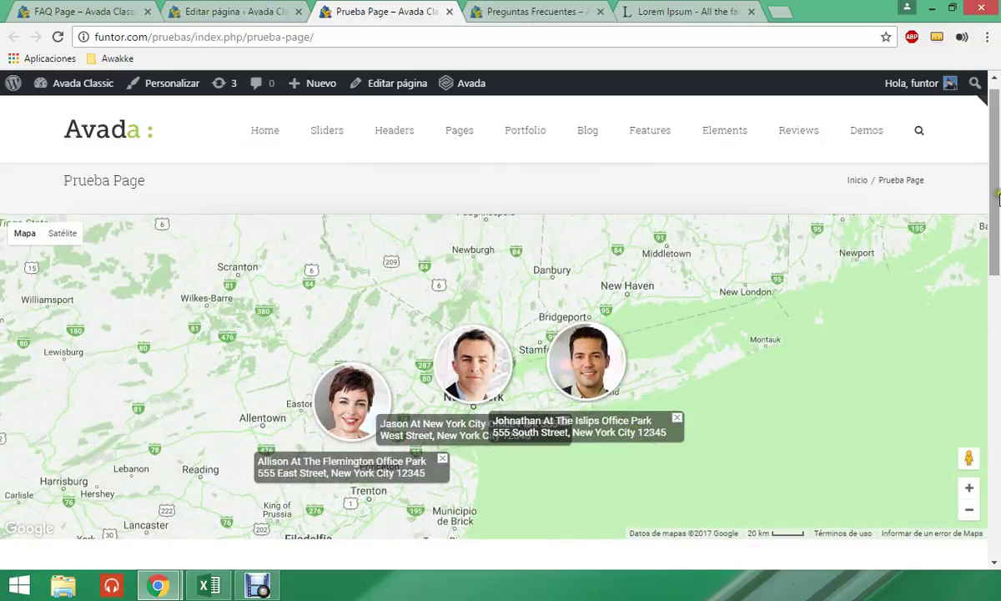
drag(997, 226, 997, 313)
scroll(276, 218, down, 3)
click(215, 267)
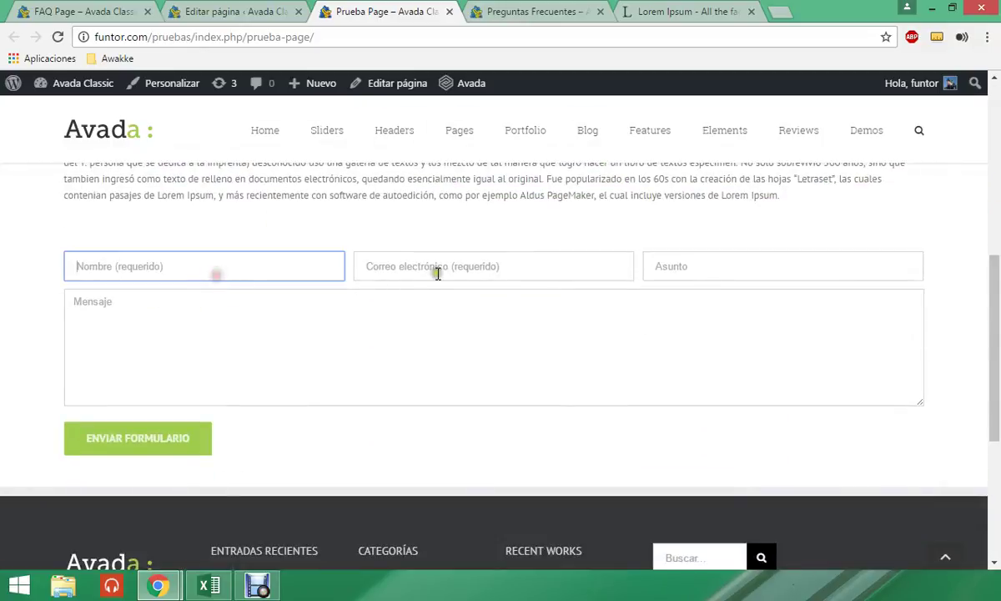
click(438, 269)
click(517, 338)
click(677, 267)
click(514, 269)
click(125, 272)
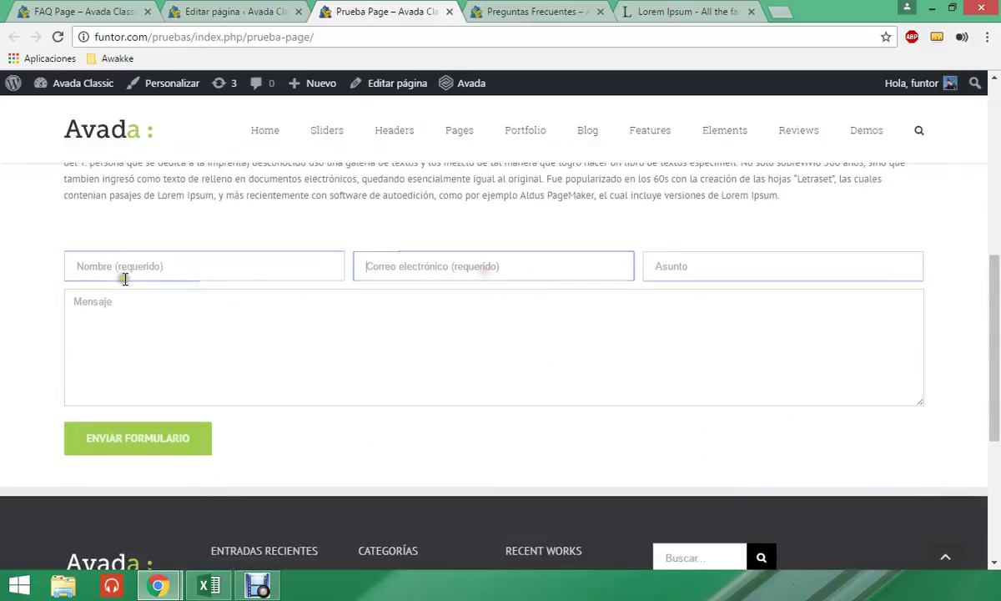
click(227, 11)
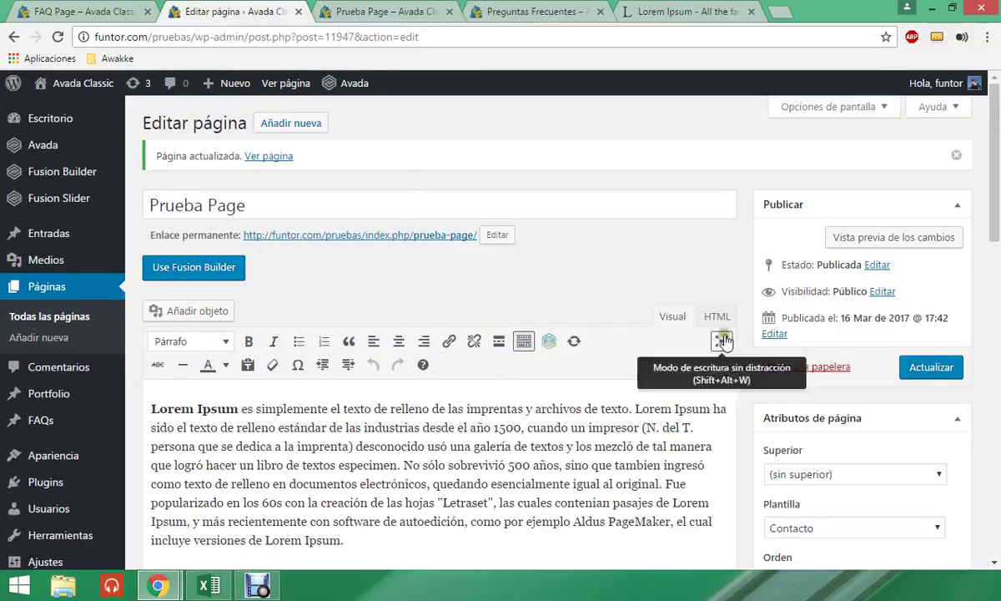
- Scroll through the live Prueba Page with its Contacto layout
scroll(768, 418, down, 1)
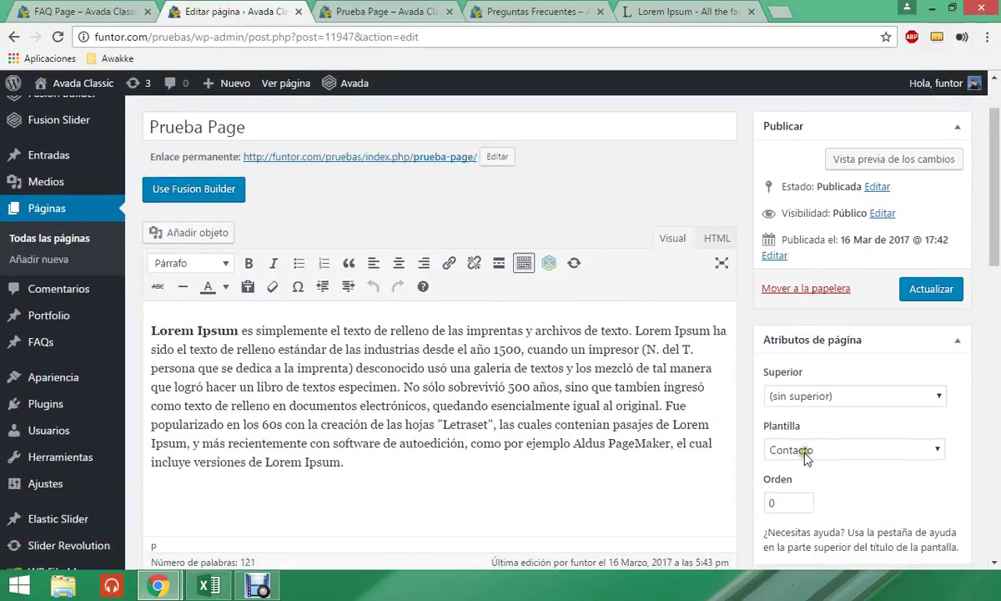
scroll(651, 421, down, 1)
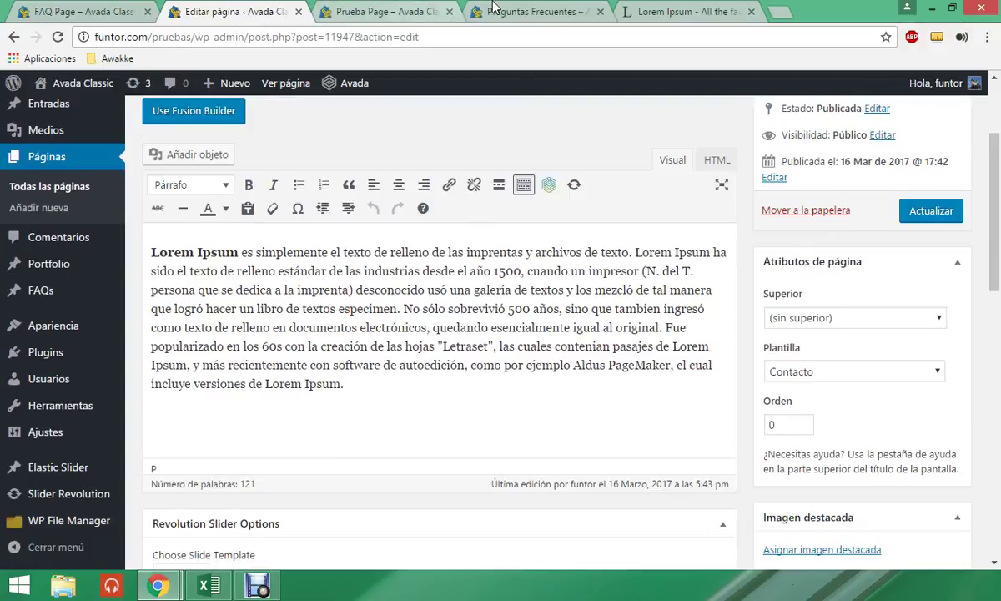
click(378, 8)
scroll(521, 241, up, 4)
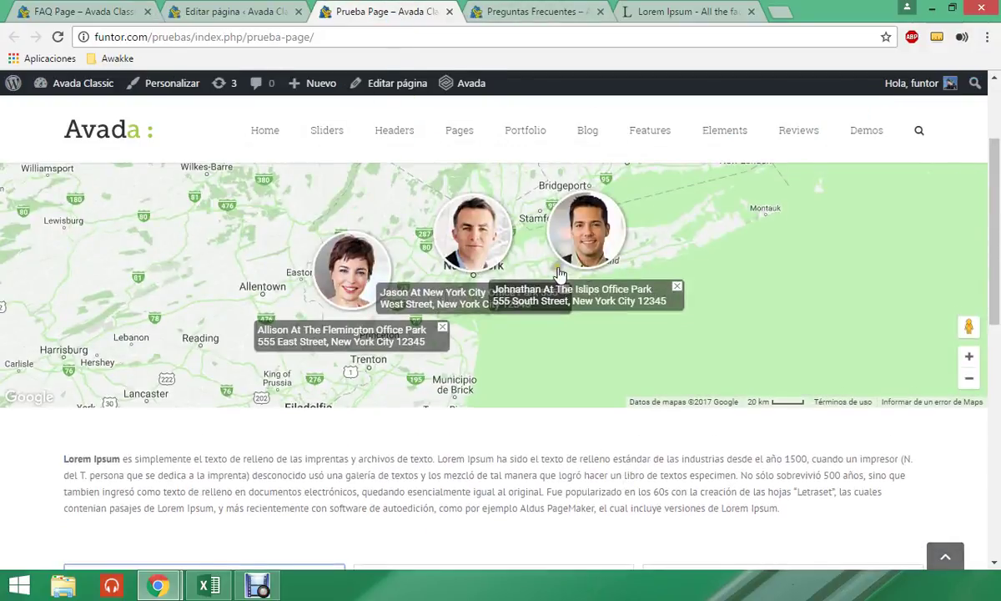
scroll(722, 322, up, 1)
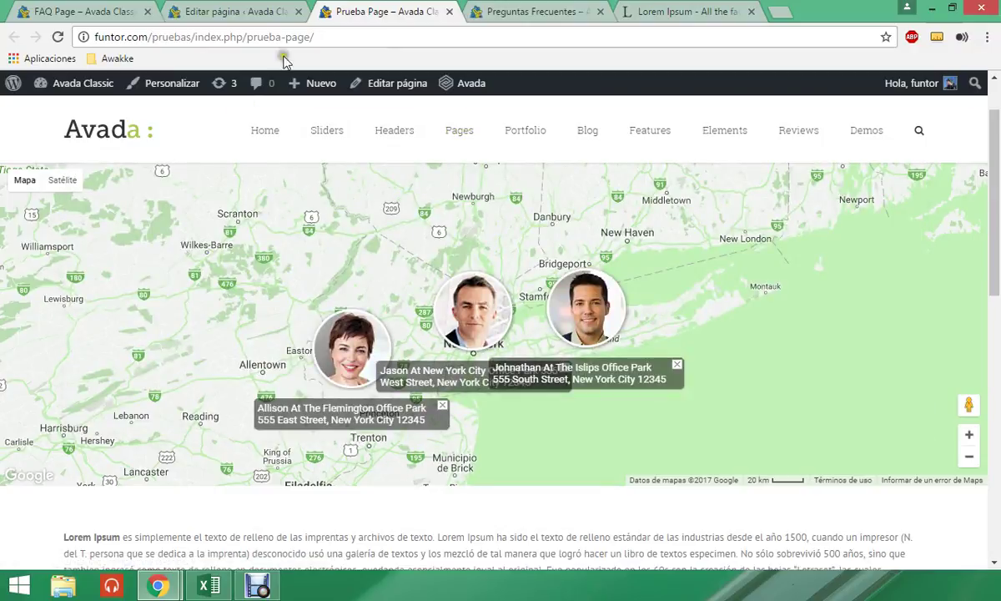
click(251, 11)
- Delete the whole Lorem Ipsum paragraph from the body and save the page with Actualizar
scroll(77, 363, down, 1)
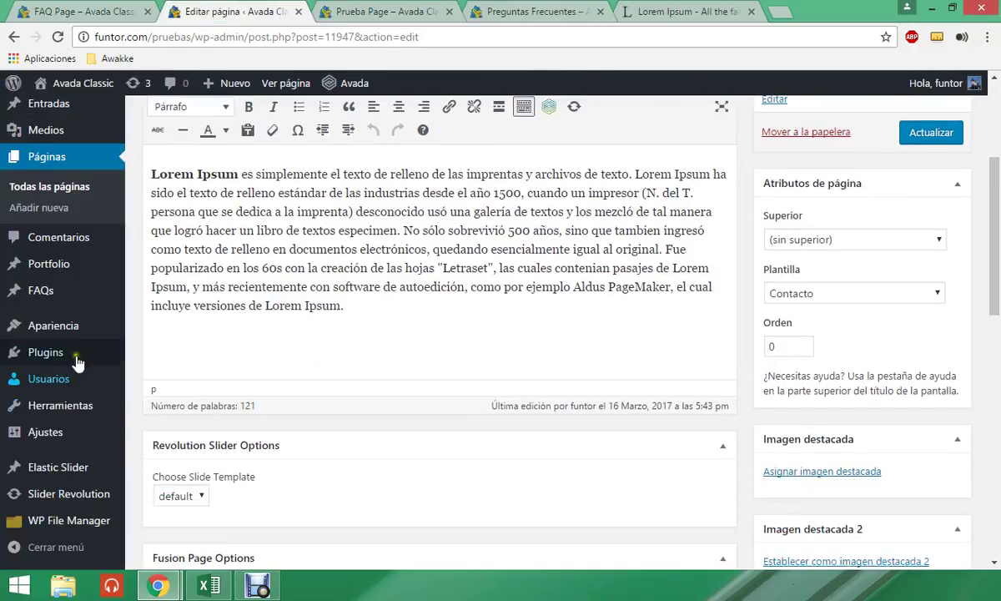
scroll(67, 224, up, 2)
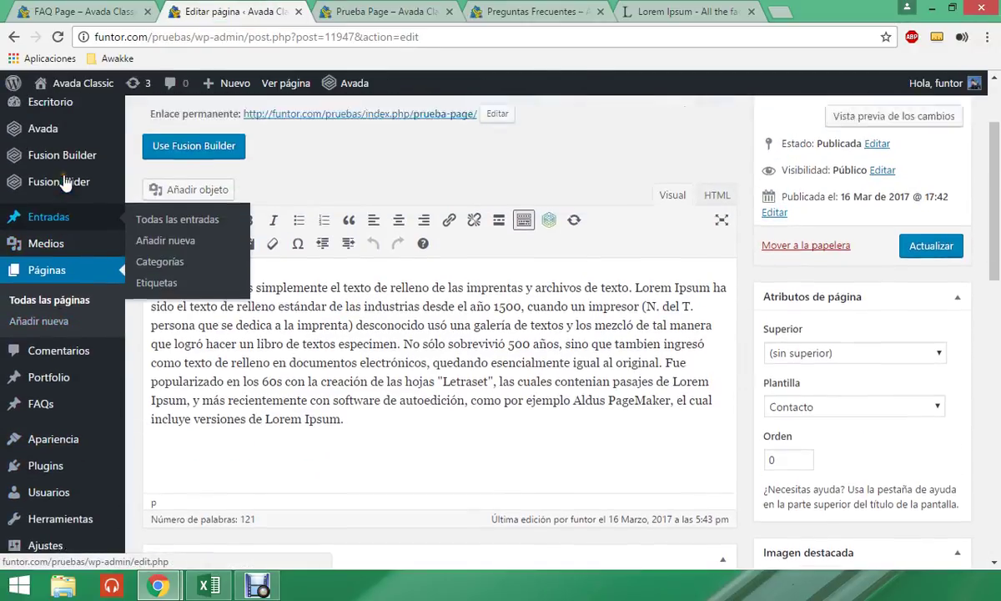
scroll(65, 182, up, 1)
drag(345, 461, 138, 334)
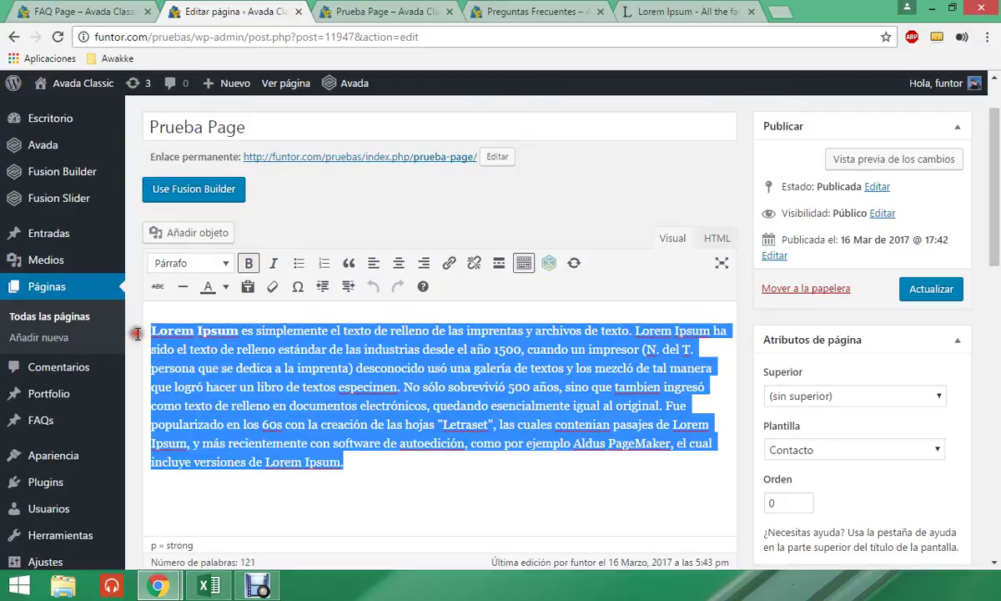
key(Delete)
click(918, 288)
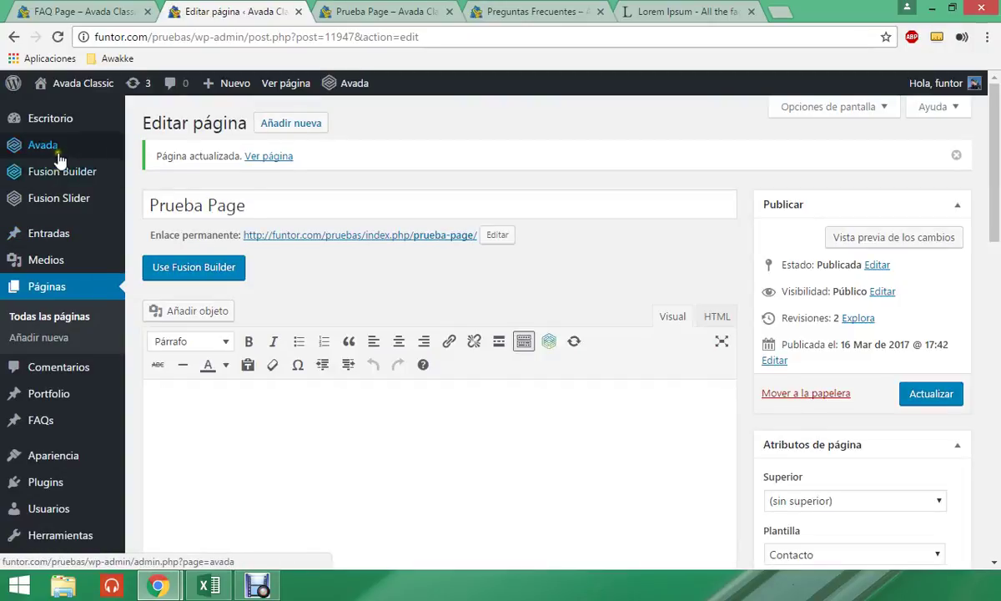
- Open Avada > Opciones del tema and go to the Formulario de contacto section
mouse_move(123, 153)
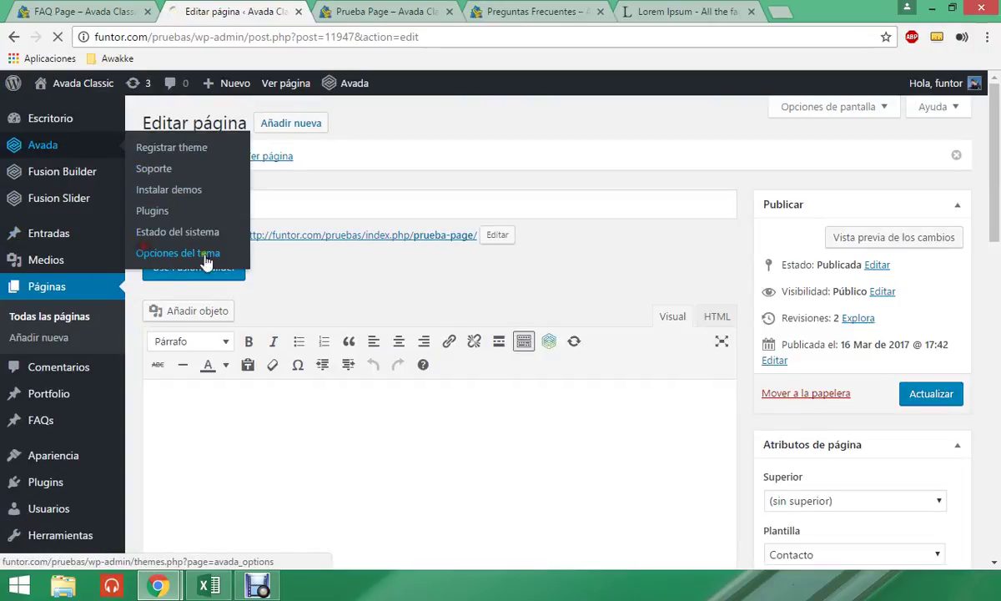
click(159, 253)
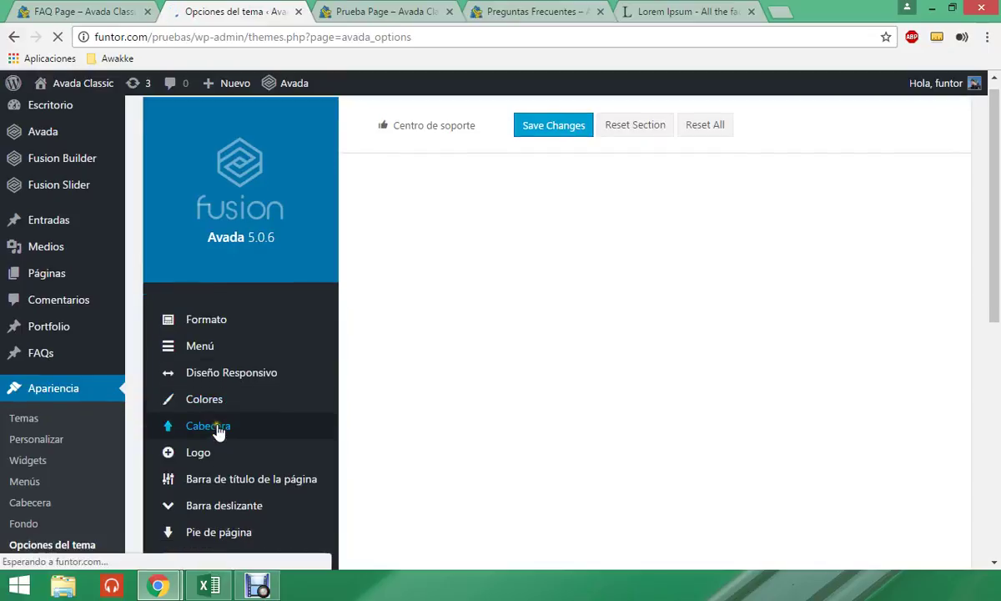
scroll(231, 407, down, 2)
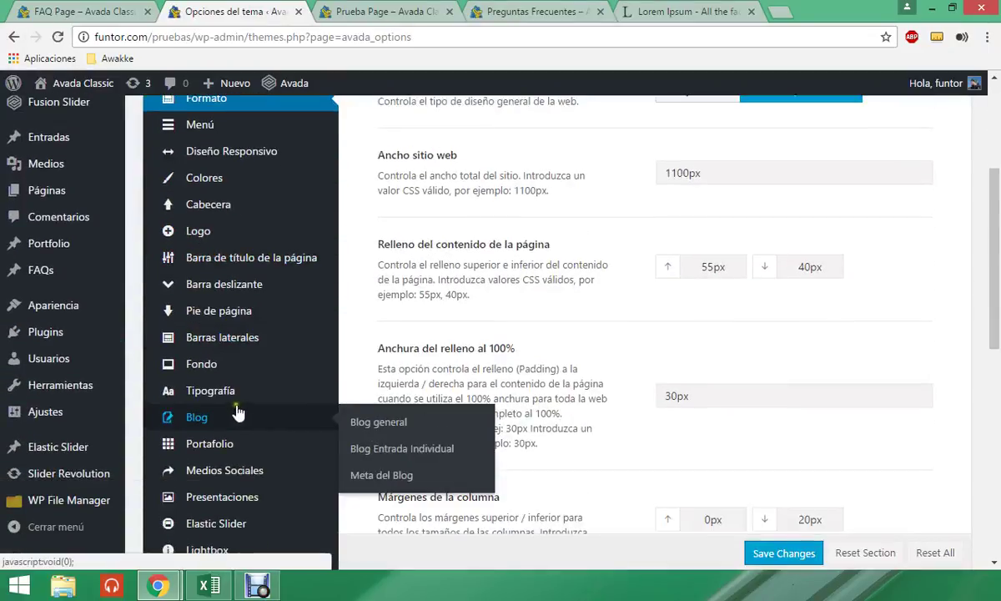
scroll(238, 413, down, 5)
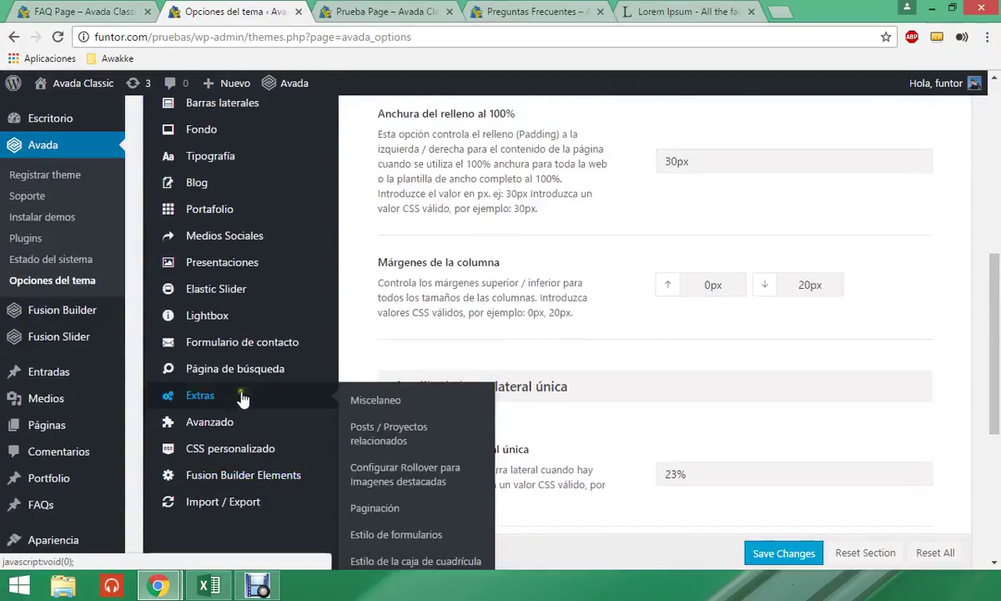
scroll(246, 388, up, 3)
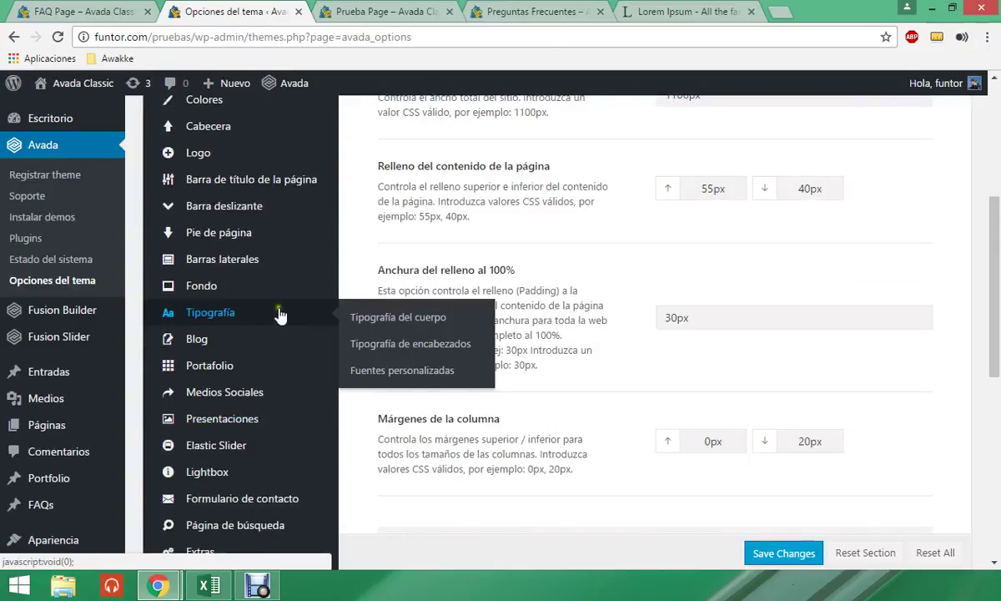
mouse_move(300, 296)
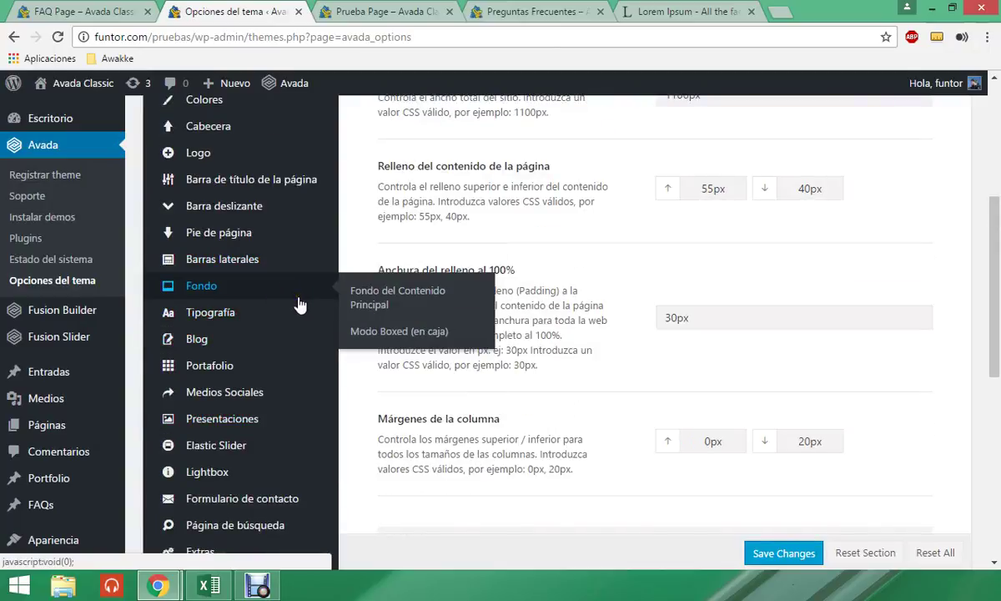
scroll(300, 306, up, 1)
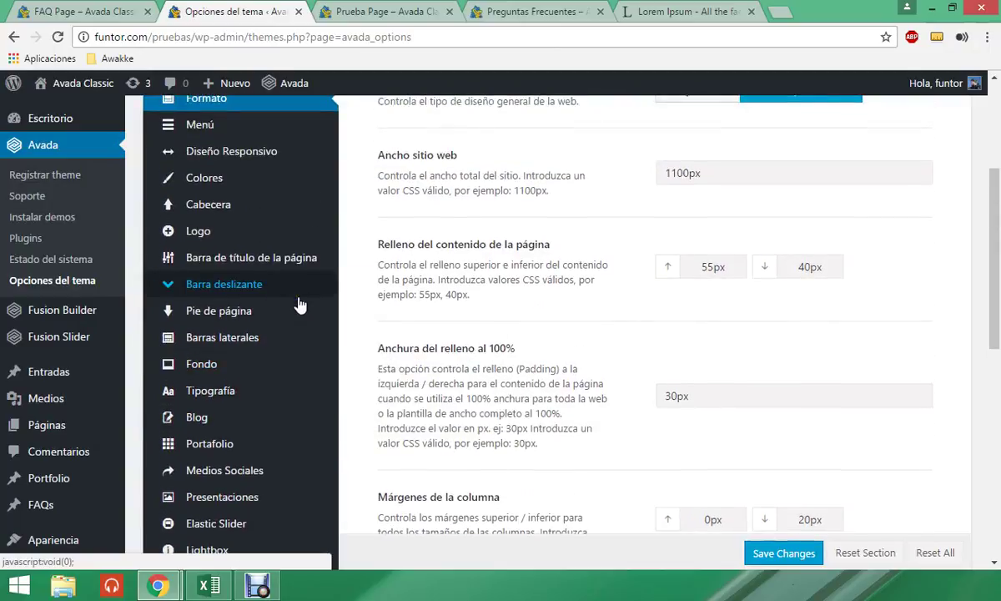
scroll(300, 305, down, 1)
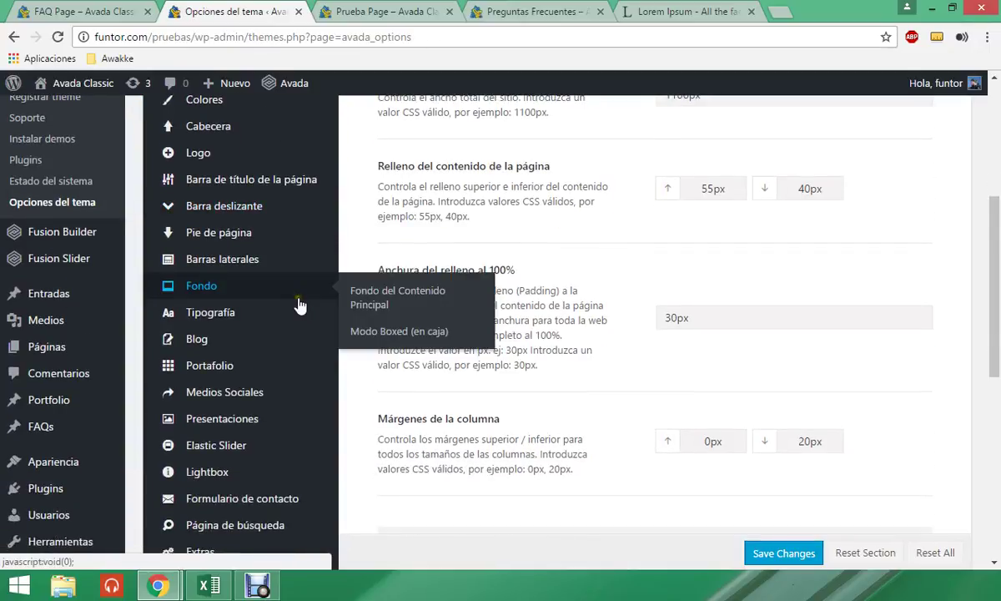
scroll(301, 306, down, 1)
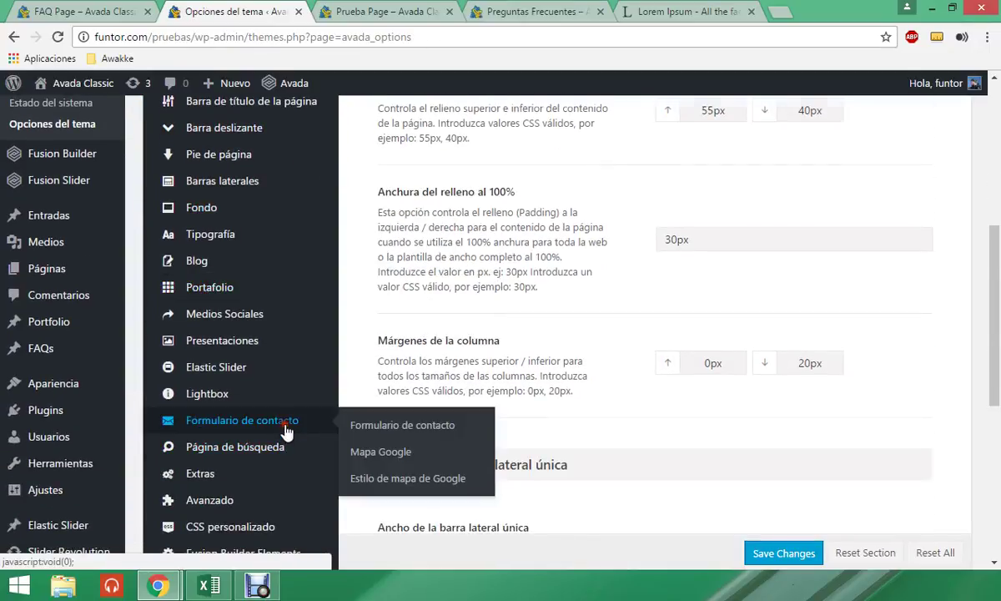
click(284, 423)
scroll(550, 380, down, 2)
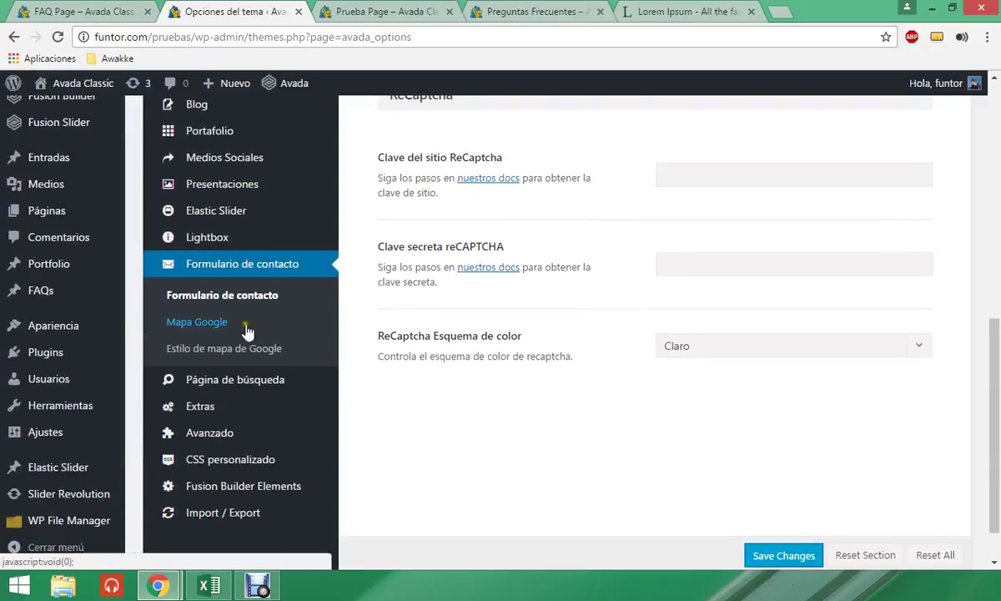
- Open the Mapa Google settings and compare them with the map on the live Prueba Page
click(228, 325)
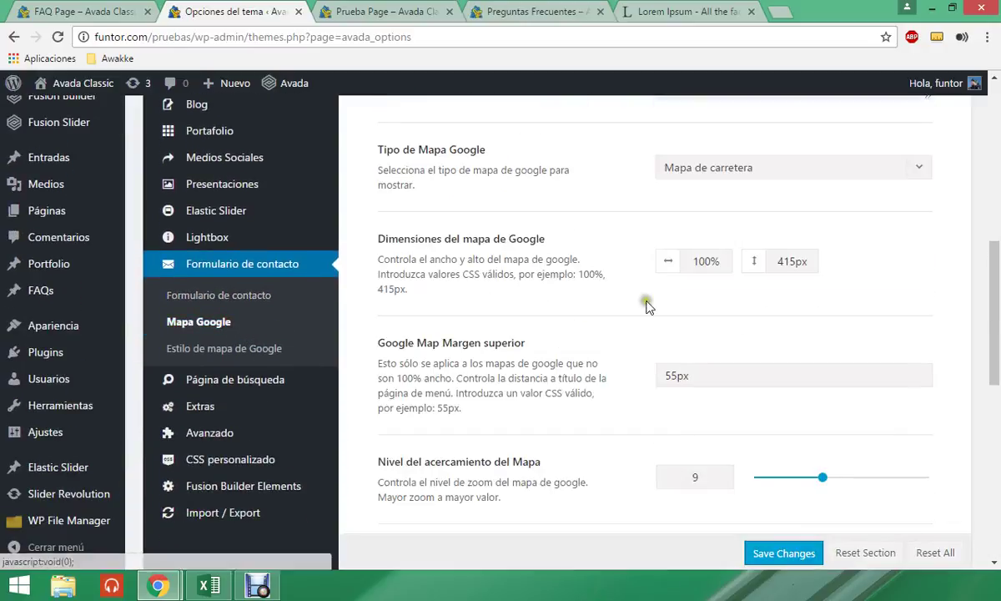
scroll(651, 306, up, 3)
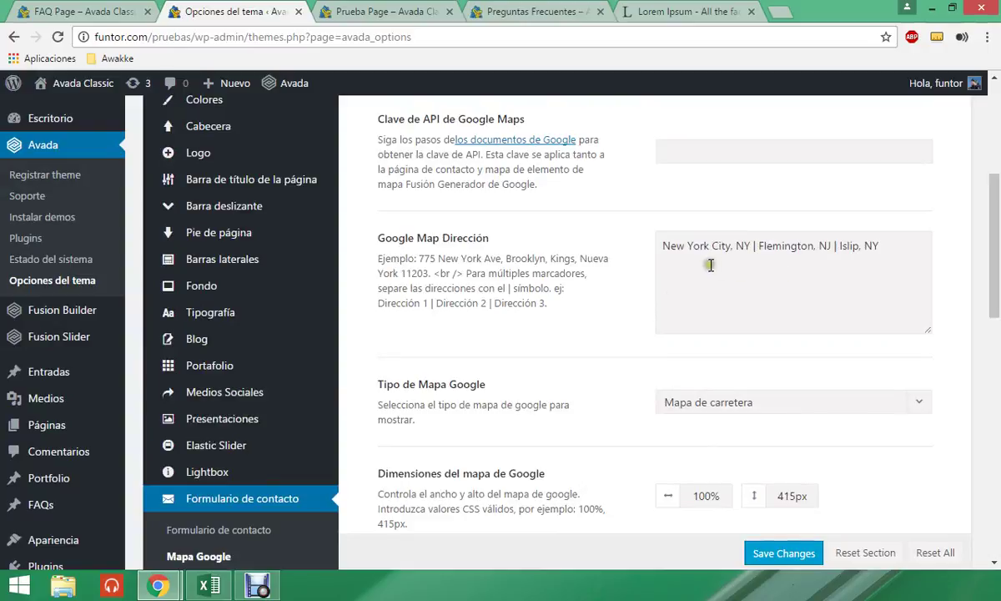
click(745, 249)
drag(752, 246, 641, 246)
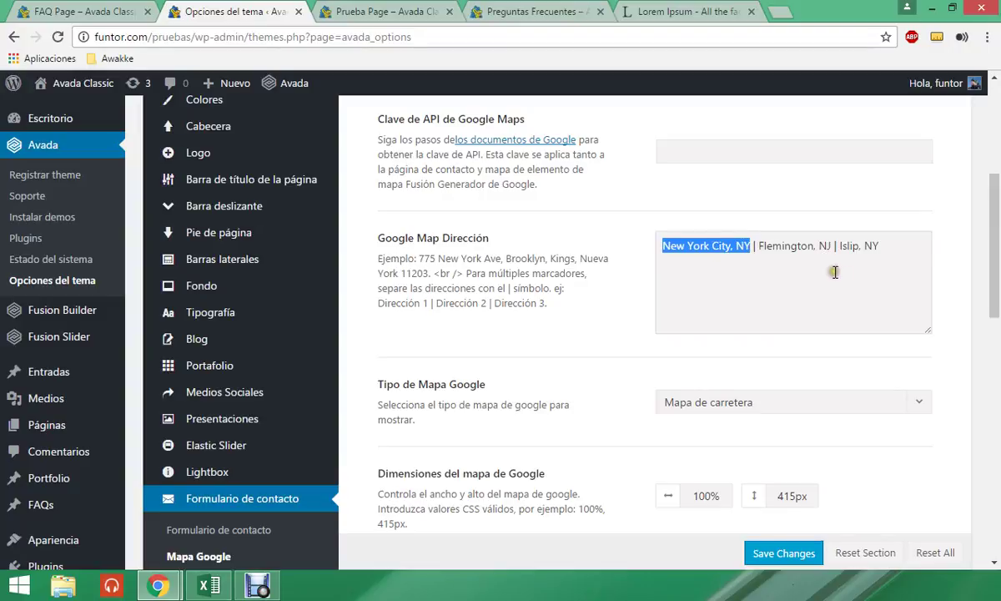
click(320, 13)
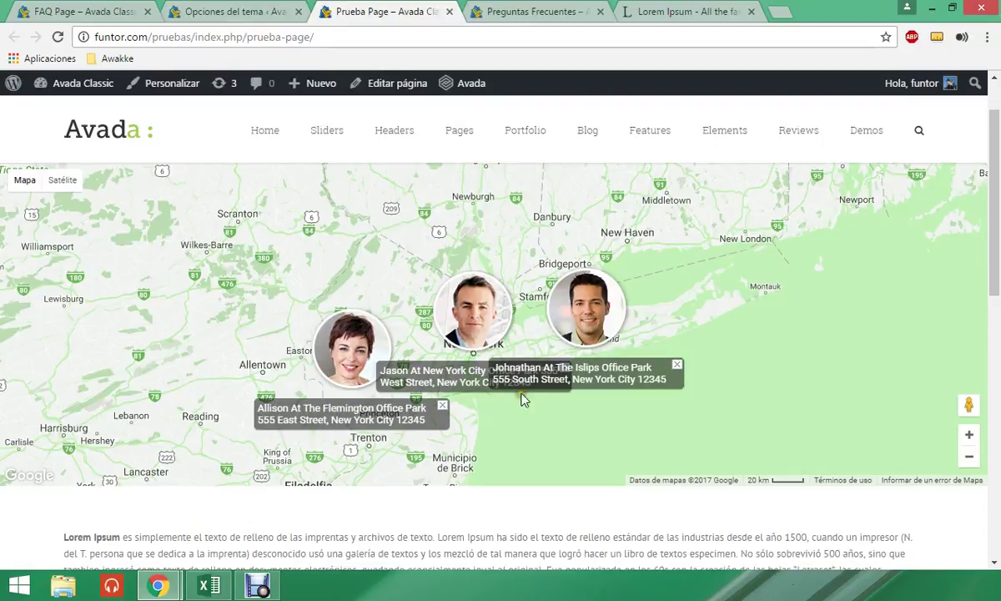
click(242, 12)
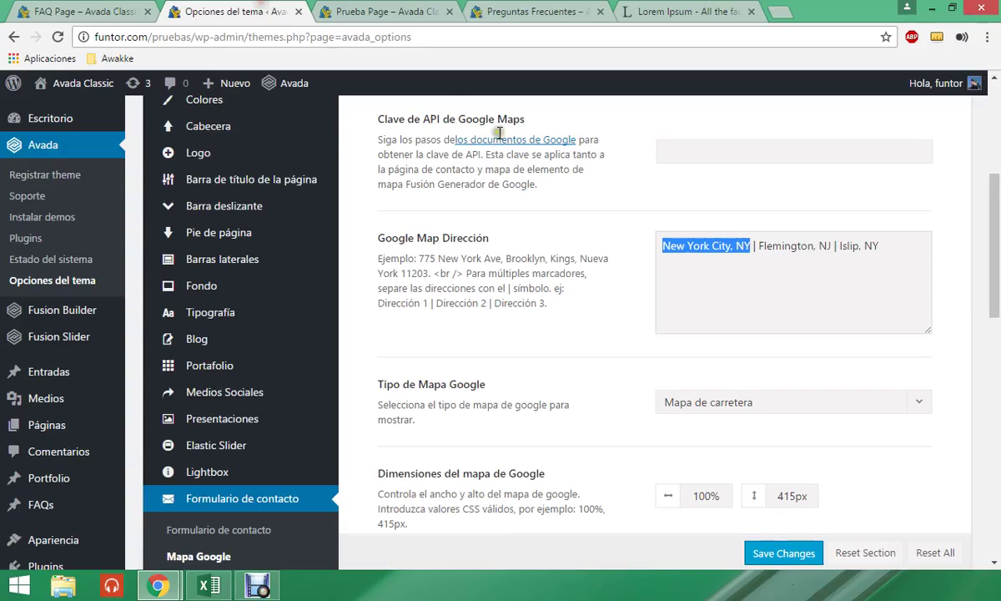
- Select 'New York City, NY' in the Google Map Dirección field
click(724, 293)
drag(886, 242, 662, 243)
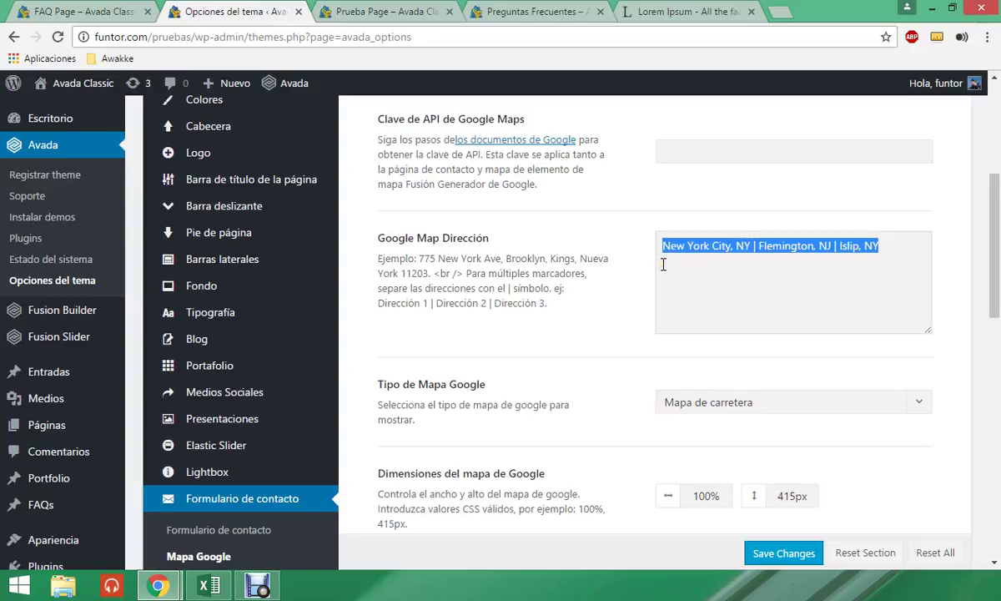
click(760, 244)
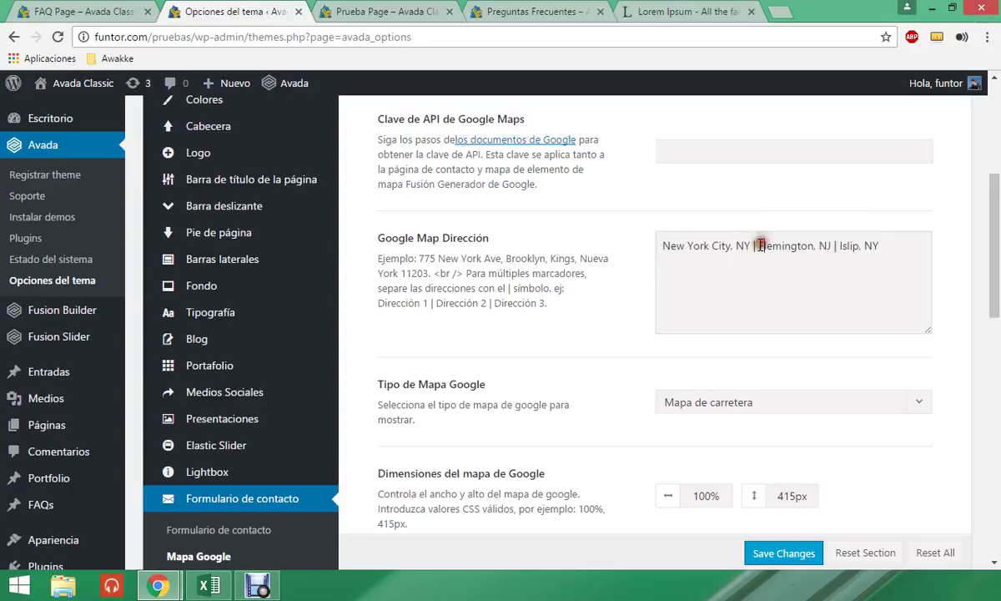
drag(753, 247, 758, 246)
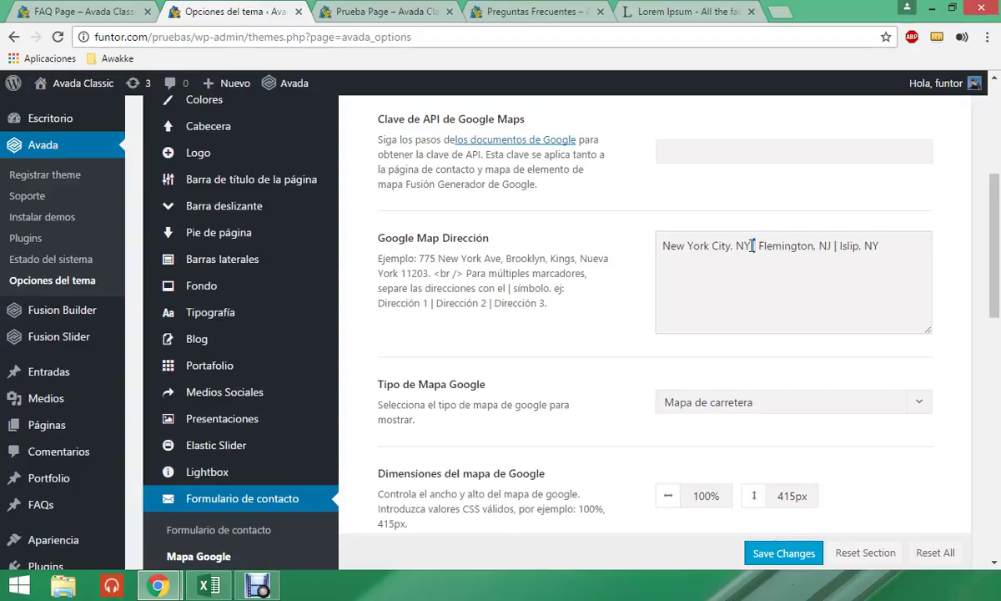
drag(750, 245, 639, 247)
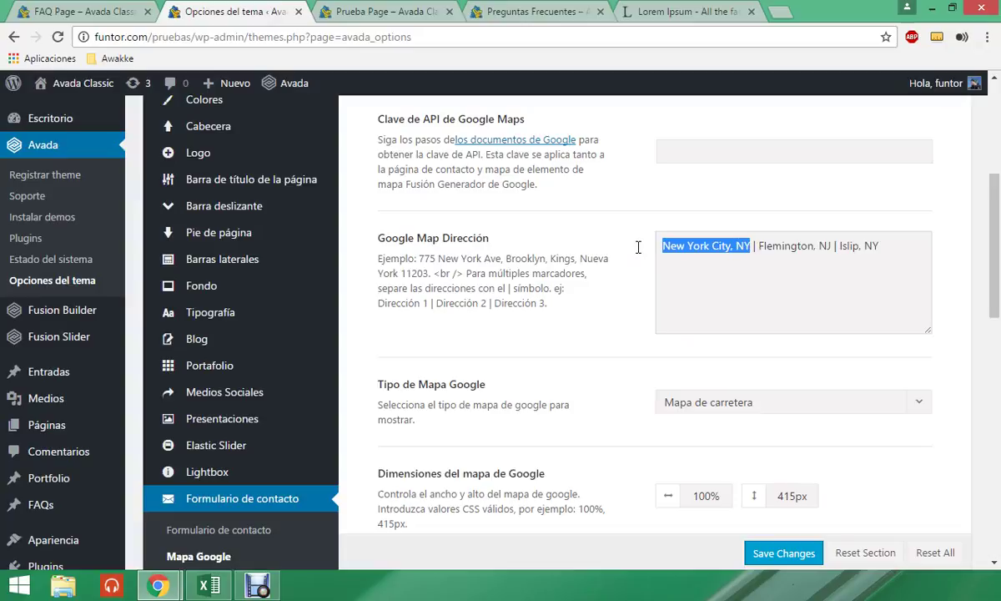
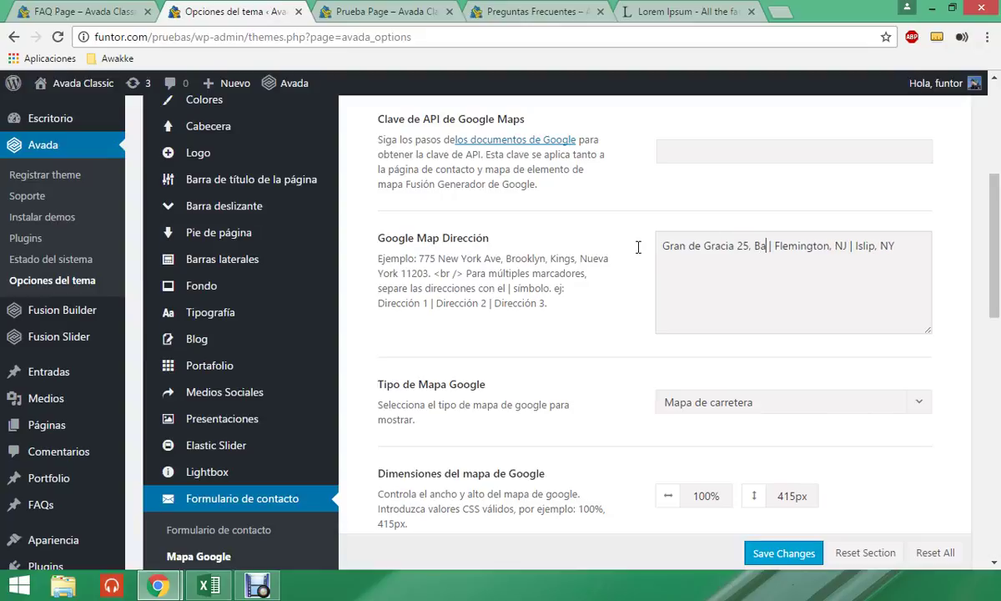
key(Delete)
key(Delete)
key(Delete)
key(Delete)
key(Delete)
key(Delete)
key(Delete)
key(Delete)
key(Delete)
key(Delete)
key(Delete)
key(Delete)
key(Delete)
key(Delete)
key(Delete)
key(Delete)
key(Delete)
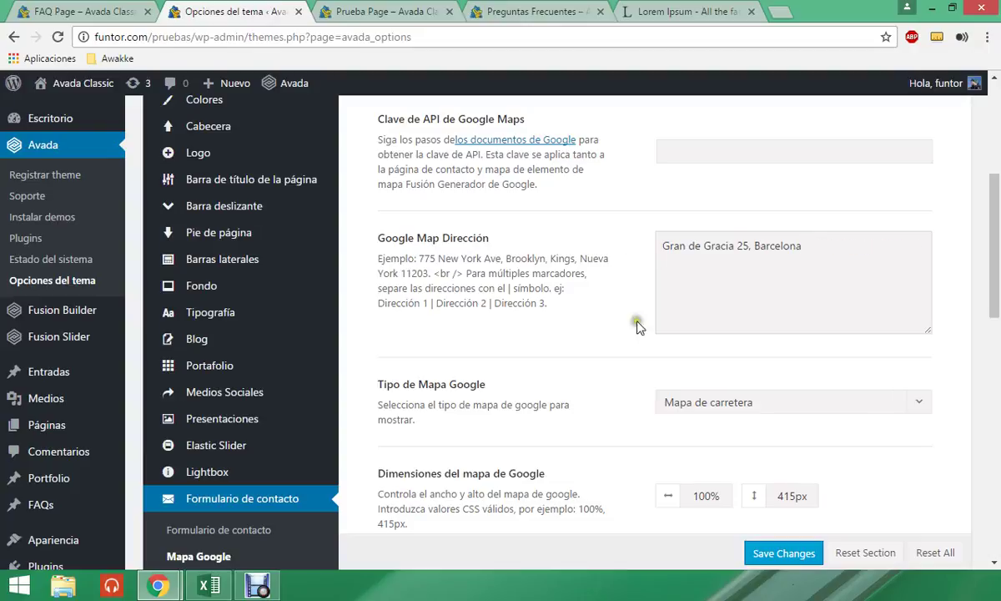
scroll(637, 325, down, 2)
click(725, 329)
click(724, 328)
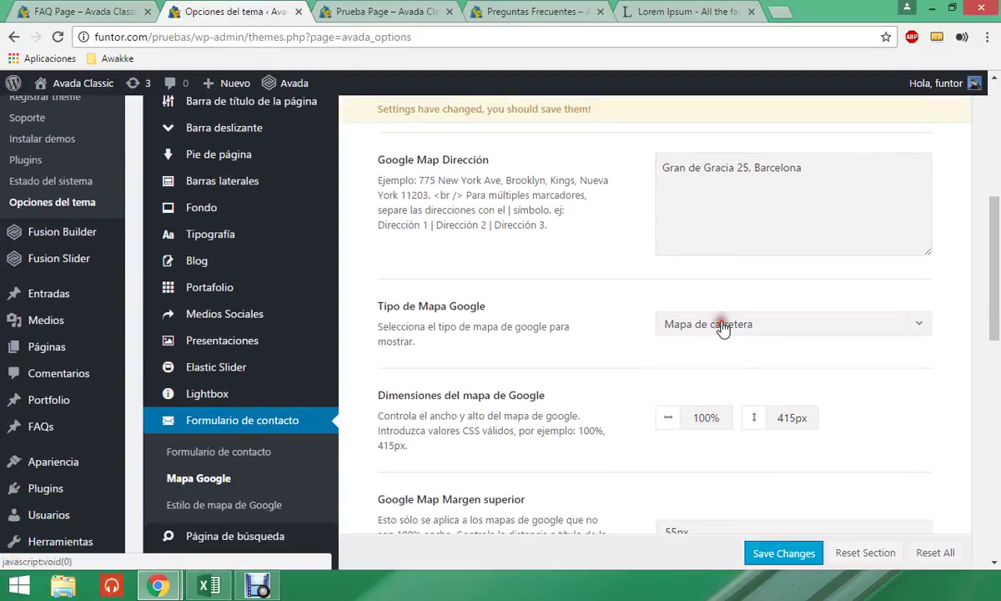
click(723, 327)
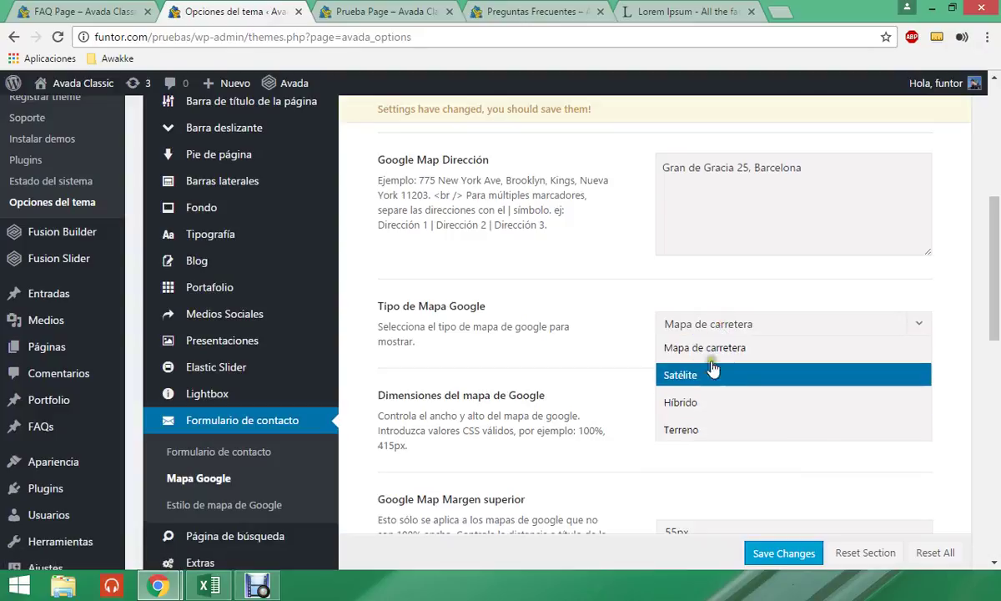
click(714, 347)
- Check the map on Prueba Page, then return to the Google Maps settings
scroll(723, 377, down, 2)
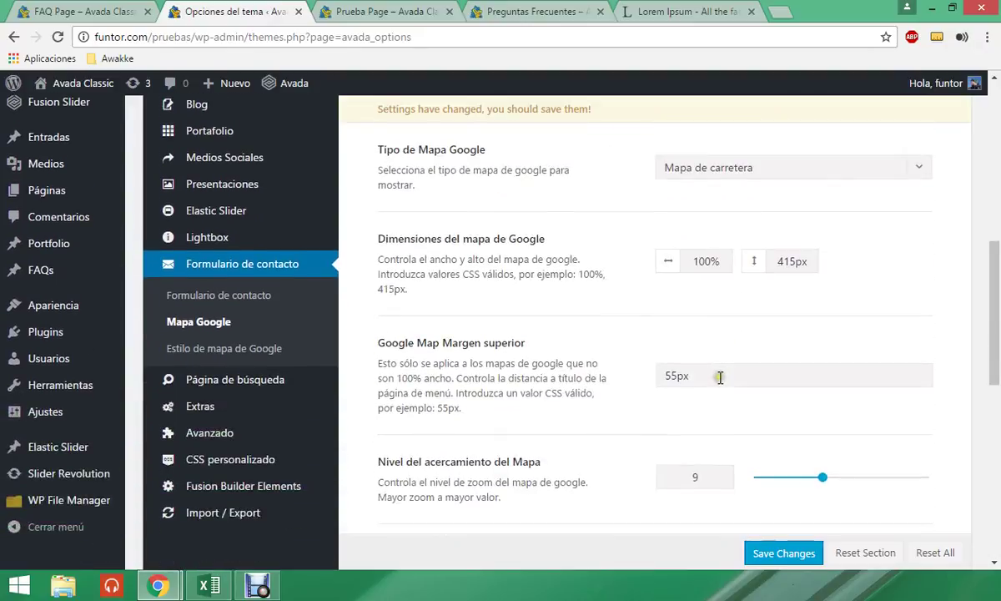
scroll(561, 302, down, 1)
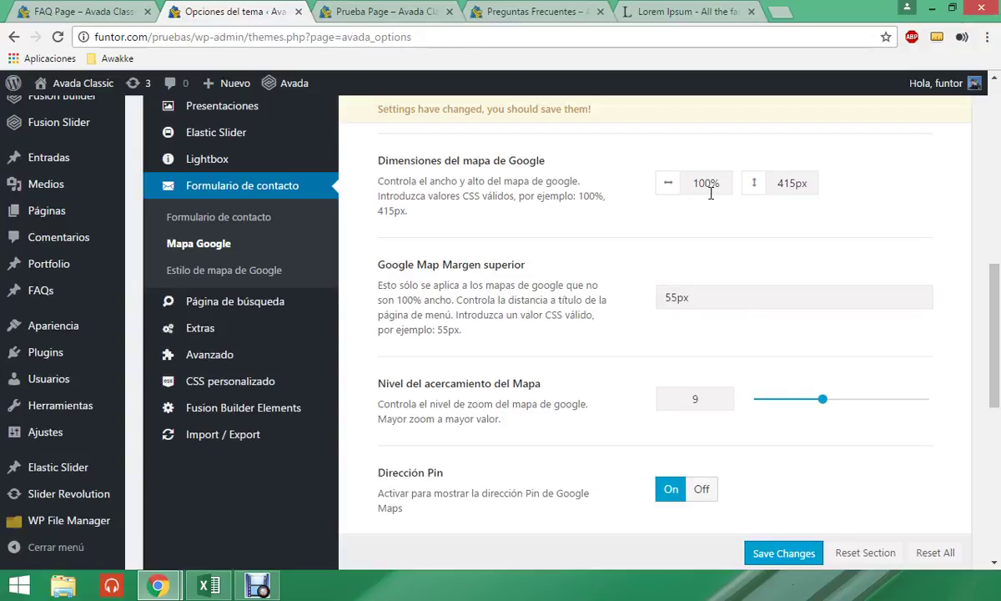
scroll(703, 315, down, 1)
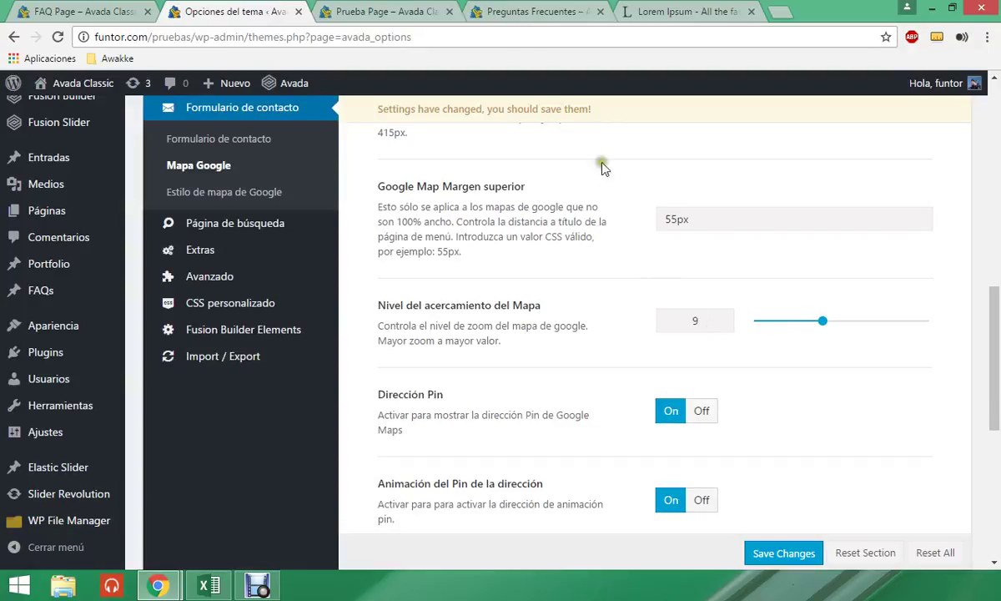
click(395, 9)
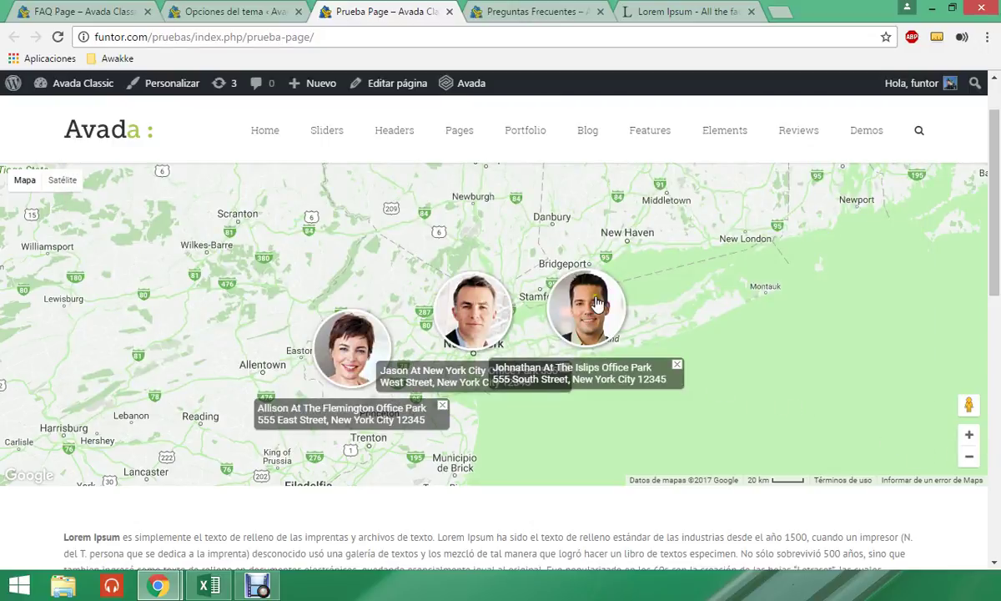
click(233, 12)
- Raise the map zoom level to 12 and save the changes
scroll(632, 292, down, 3)
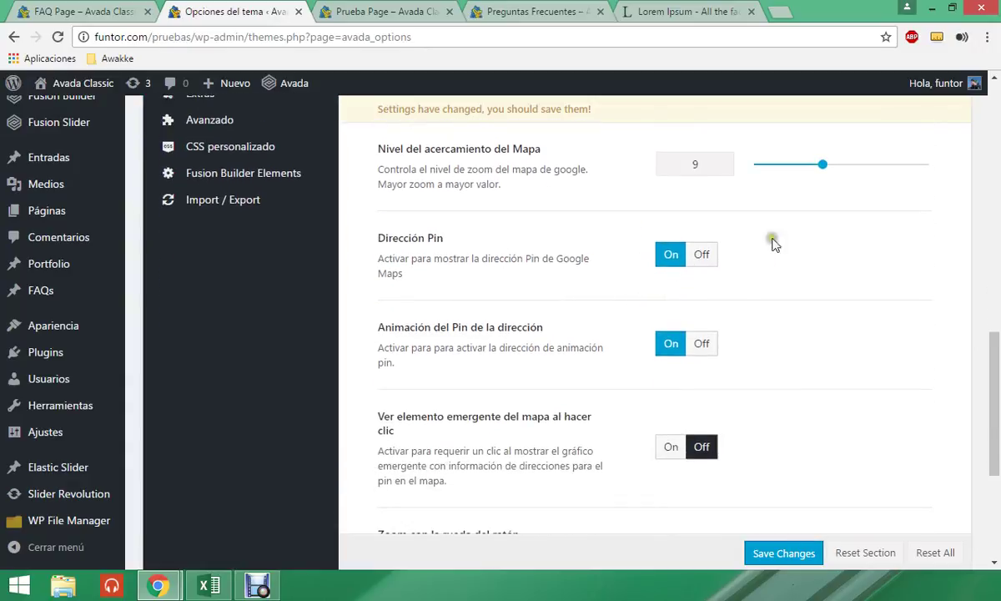
mouse_move(823, 164)
mouse_down()
mouse_move(847, 163)
mouse_move(833, 165)
mouse_up()
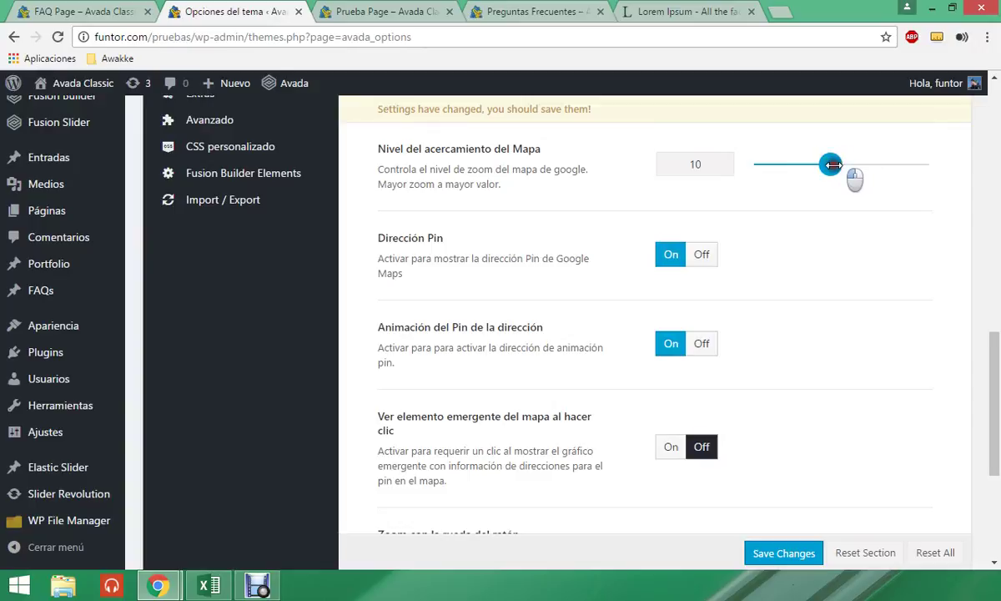
mouse_move(833, 165)
mouse_down()
mouse_move(814, 164)
mouse_move(853, 164)
mouse_move(841, 164)
mouse_up()
scroll(783, 307, down, 1)
scroll(782, 308, down, 3)
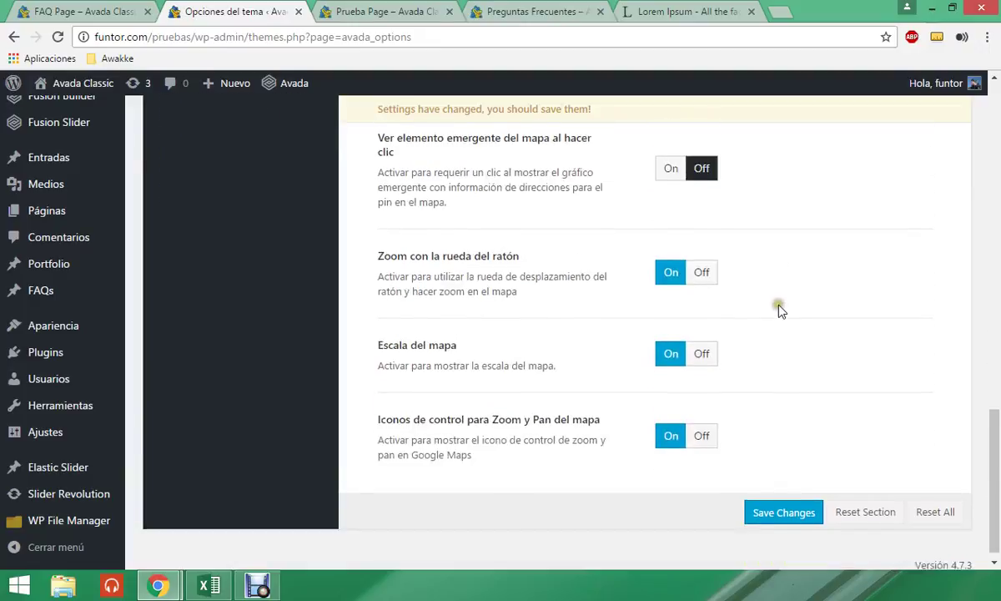
click(771, 506)
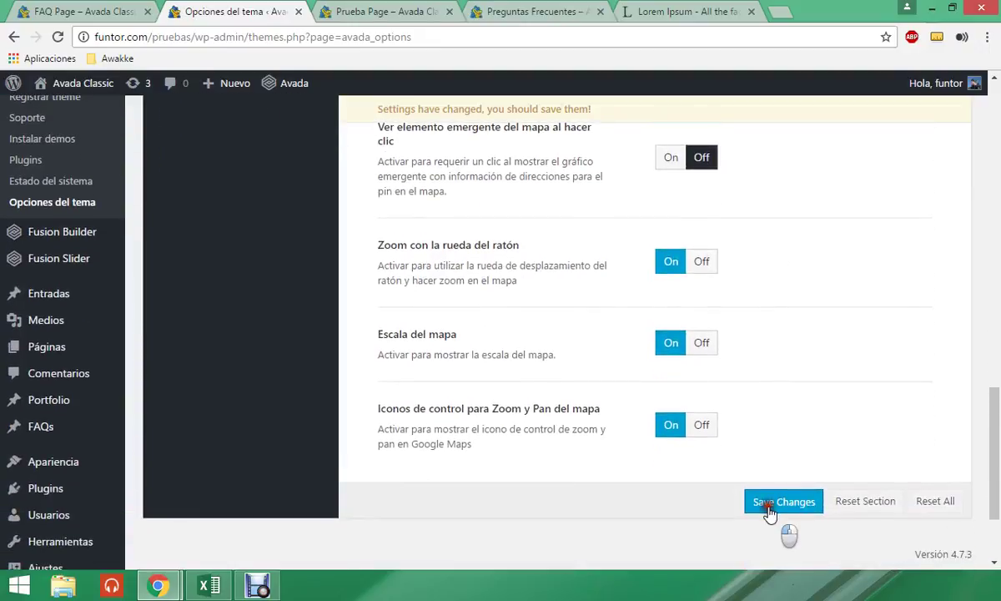
- Reload Prueba Page to view the updated Barcelona map, then go back to the theme options
scroll(698, 379, up, 8)
scroll(692, 389, up, 1)
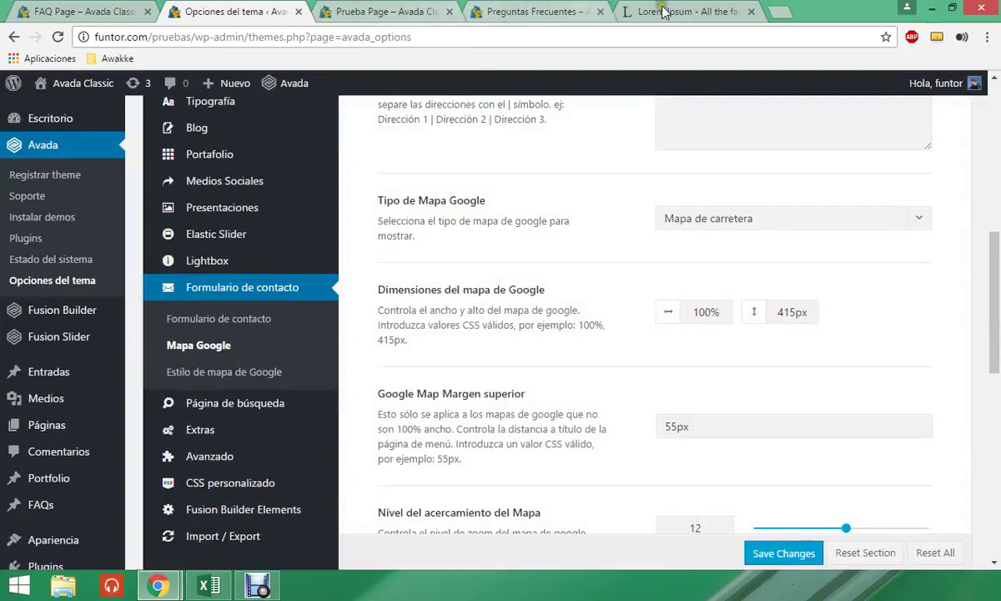
click(408, 14)
click(402, 37)
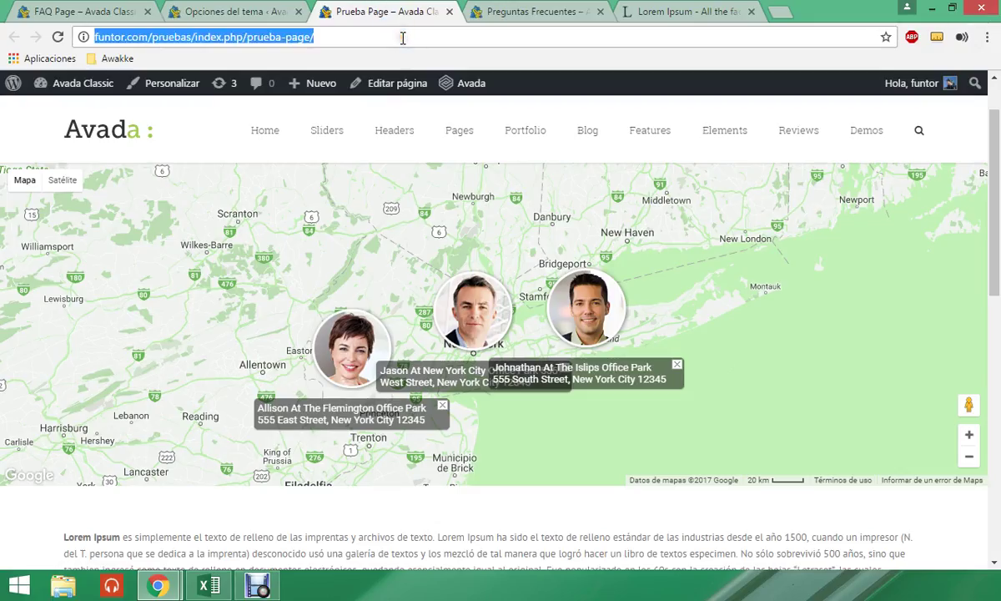
key(Return)
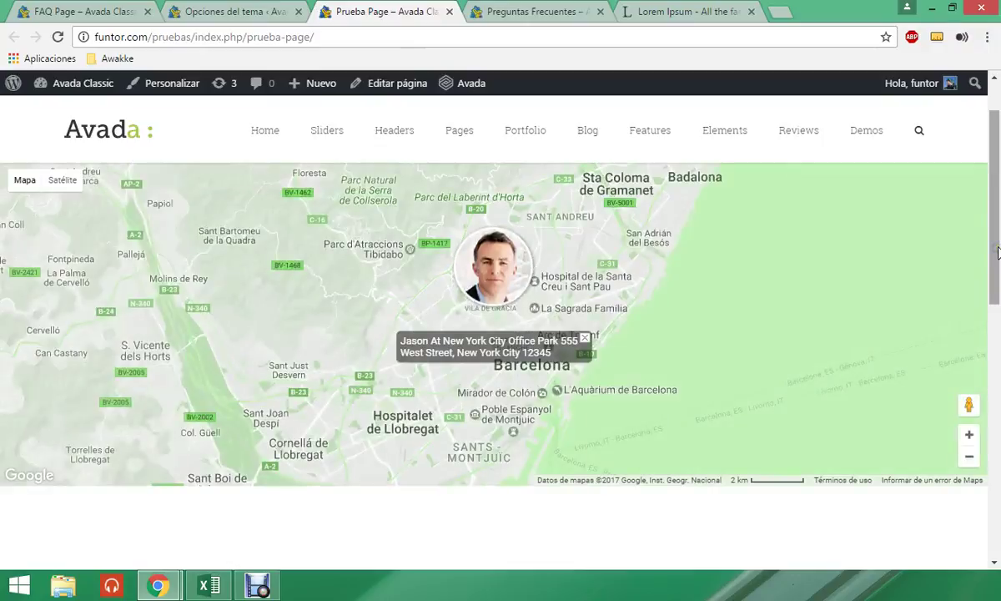
scroll(524, 361, down, 3)
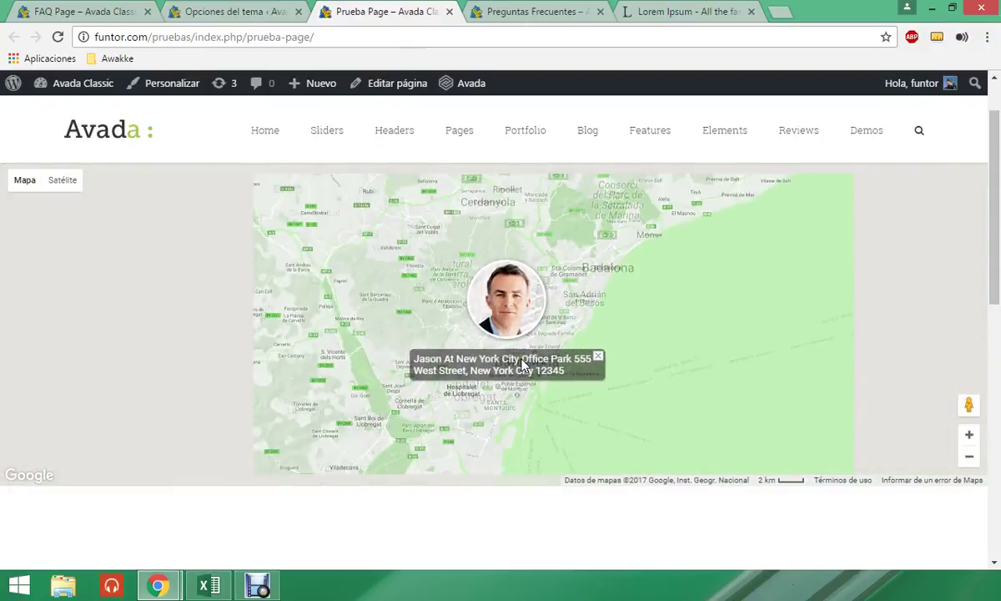
scroll(524, 367, up, 2)
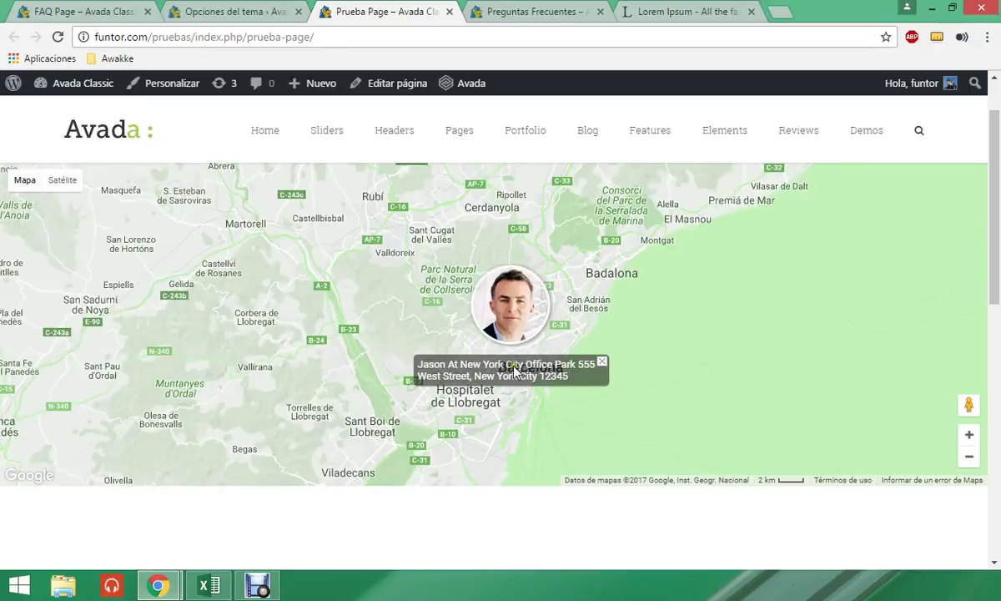
click(242, 10)
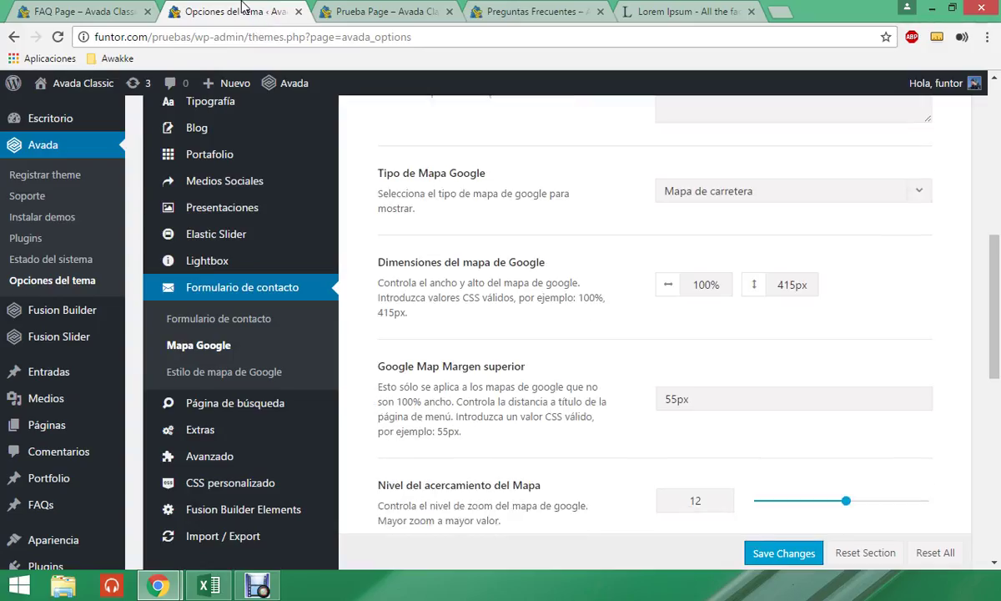
- Open the Estilo de mapa de Google section, glance at Prueba Page, and scroll to the info box content
scroll(617, 329, down, 8)
scroll(613, 325, up, 10)
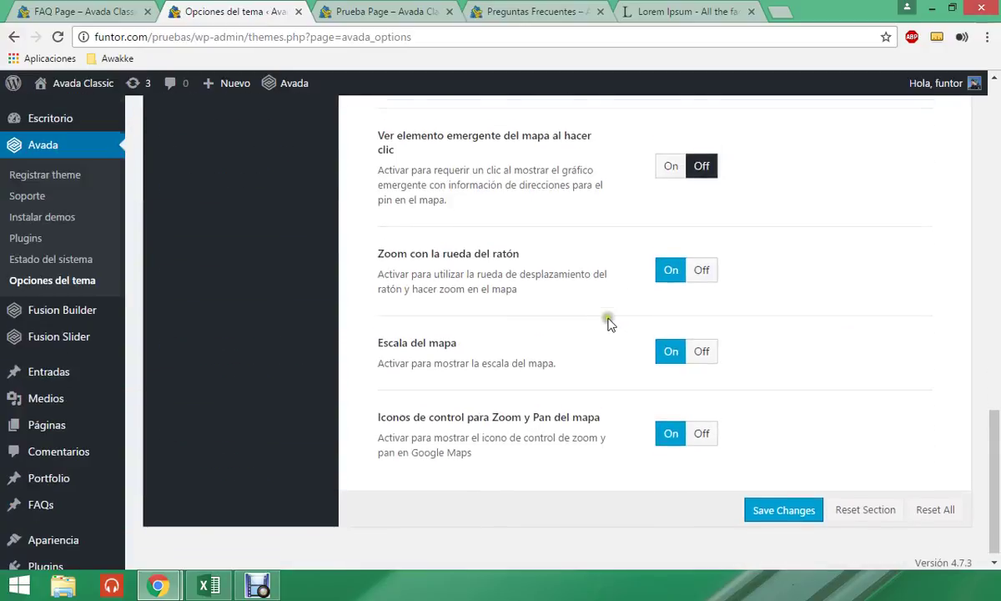
scroll(392, 325, down, 2)
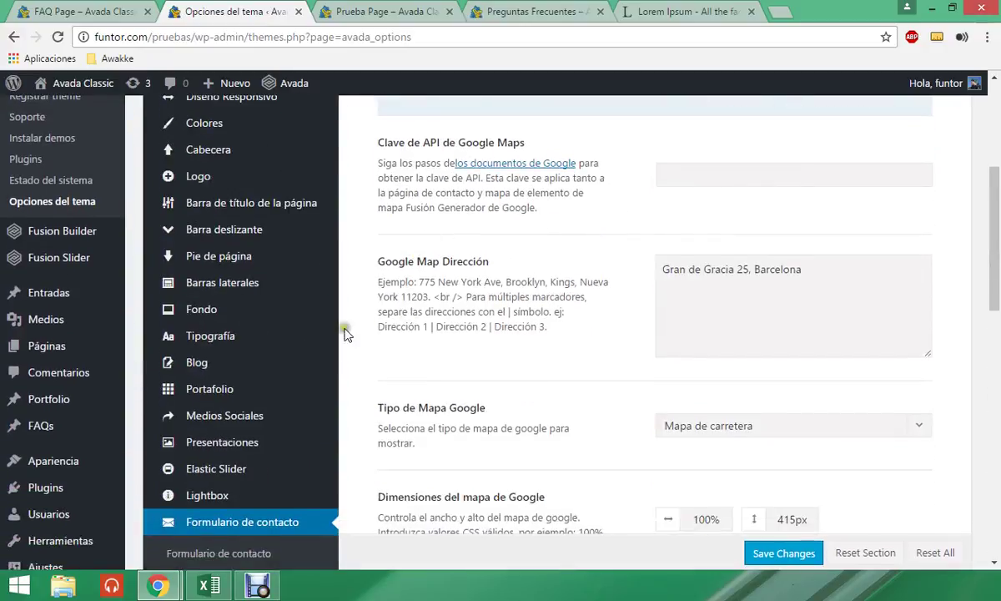
click(243, 539)
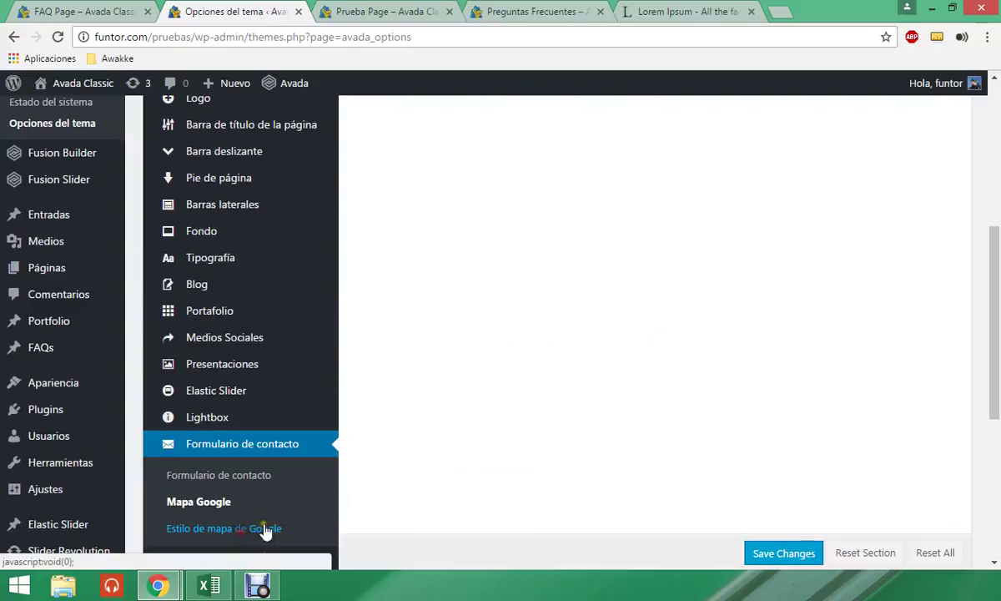
scroll(680, 342, up, 1)
scroll(684, 334, up, 4)
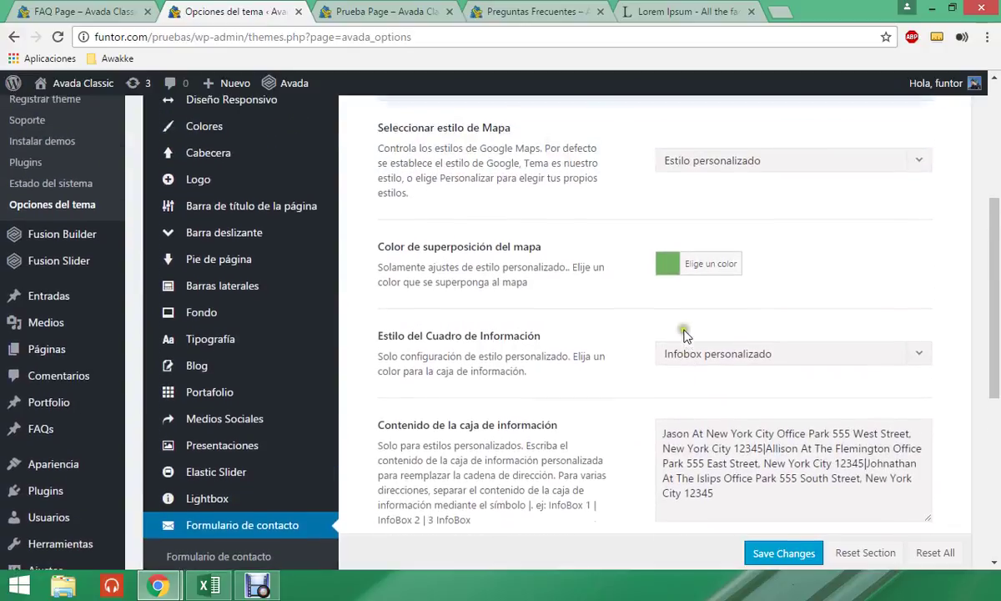
scroll(668, 340, down, 1)
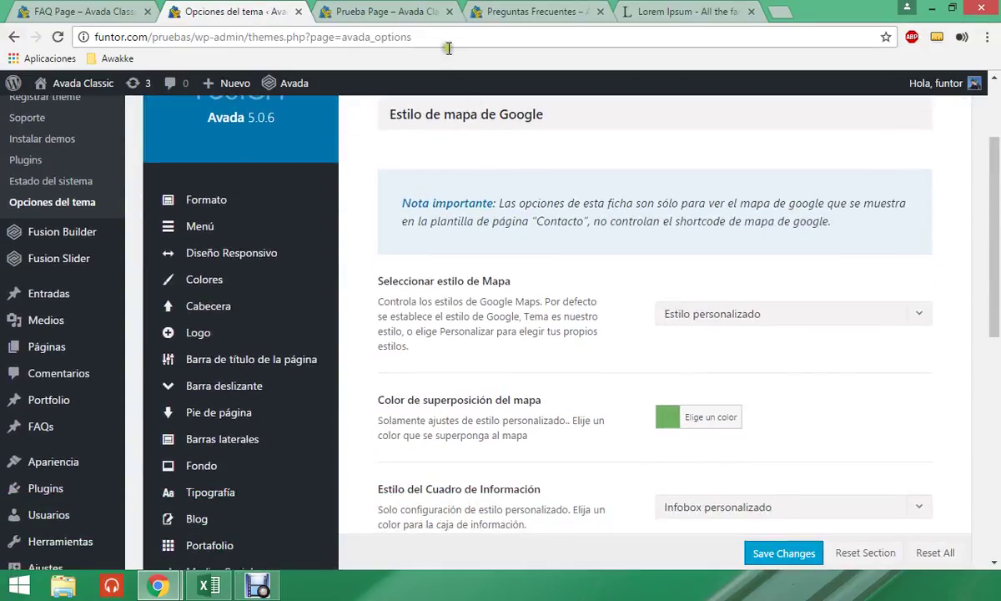
click(394, 11)
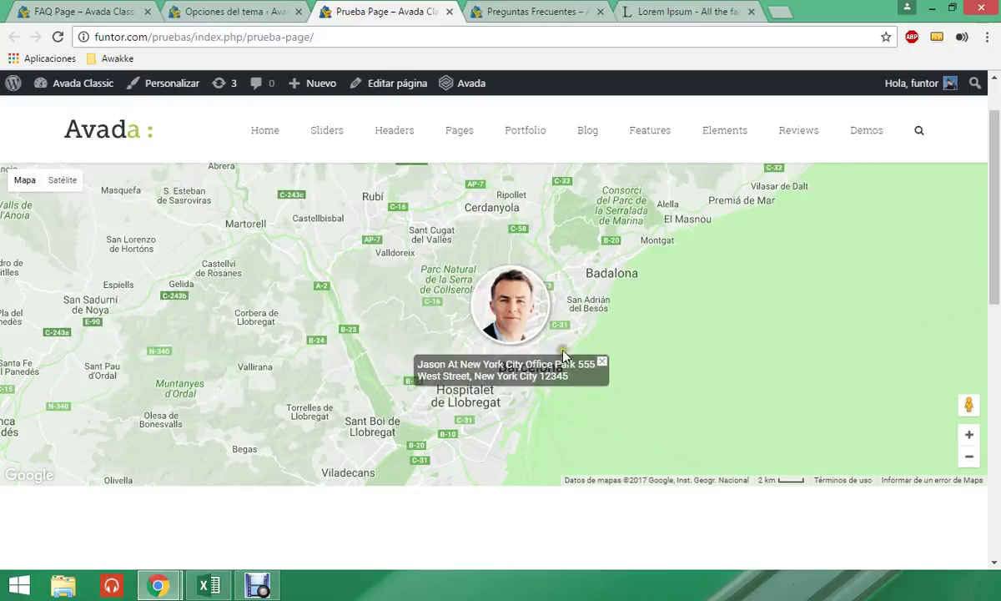
click(233, 12)
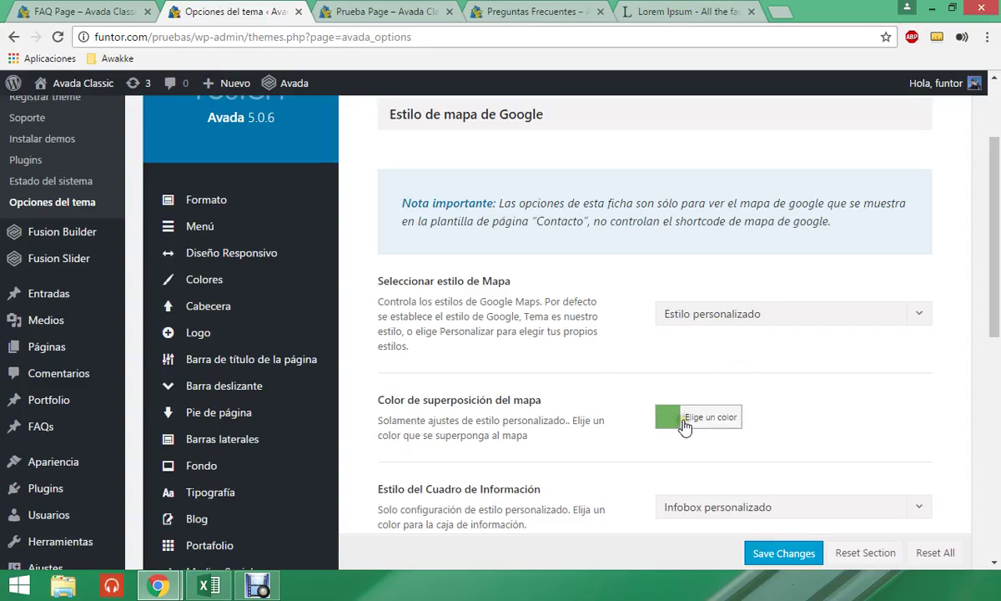
scroll(672, 418, down, 2)
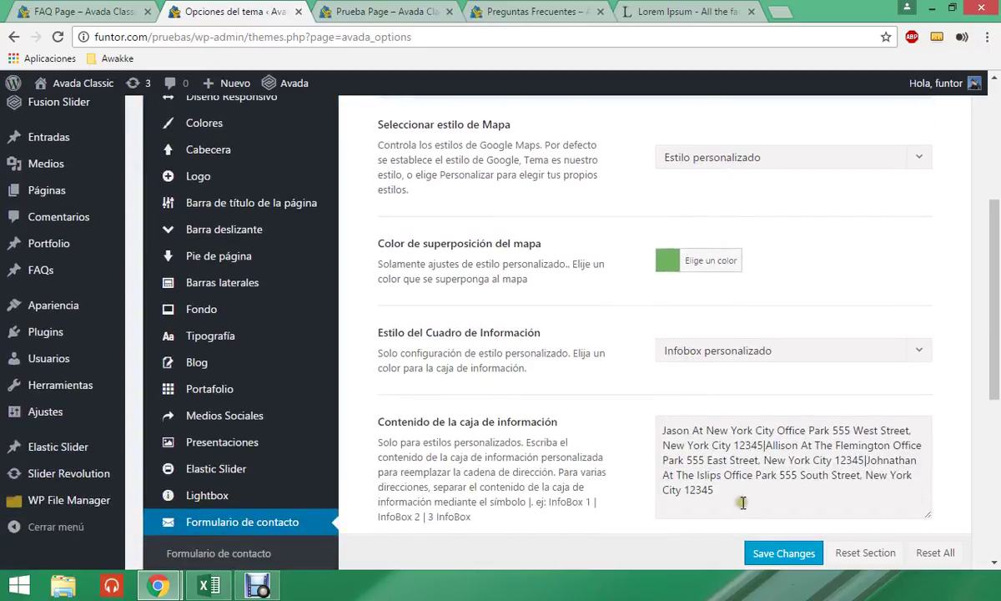
- Select and delete the default New York addresses in Contenido de la caja de información
drag(723, 486, 658, 421)
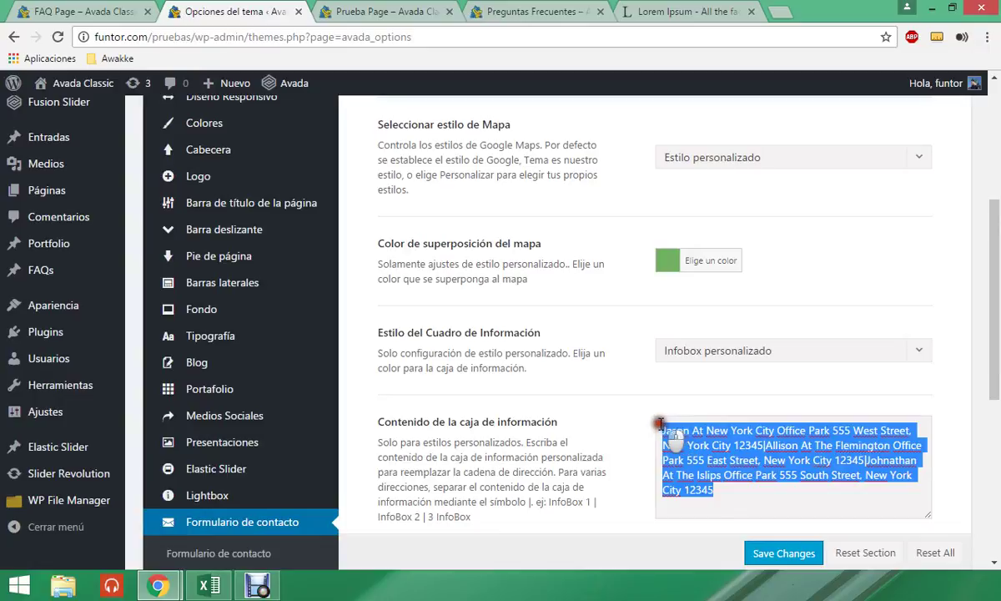
click(753, 471)
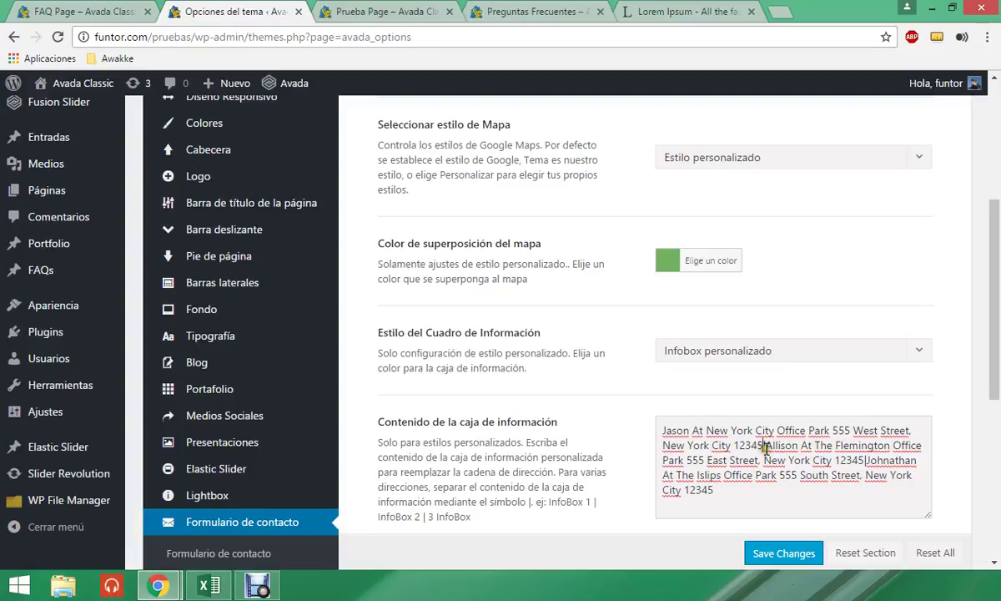
click(762, 446)
drag(762, 500, 662, 431)
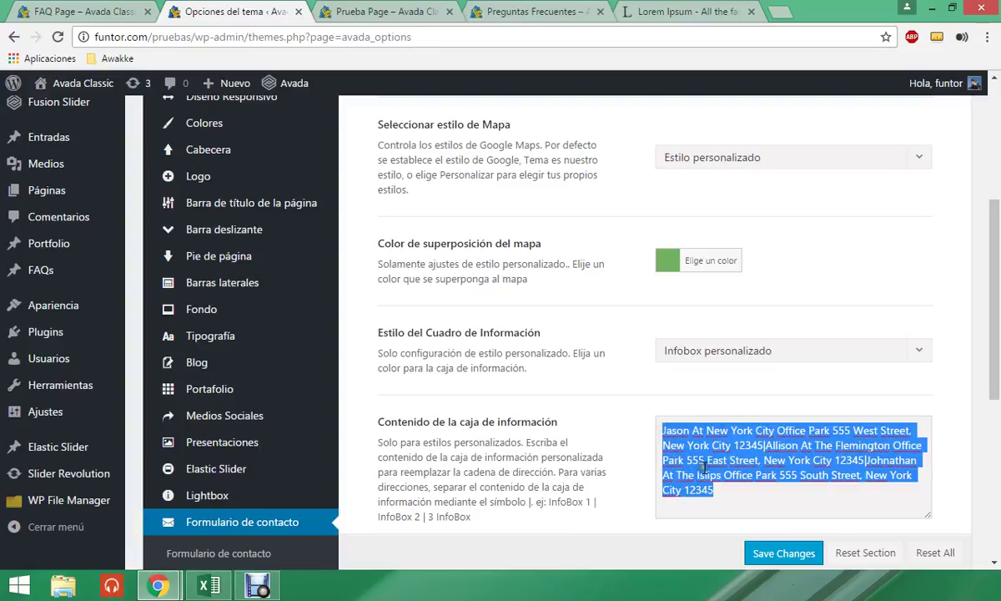
key(BackSpace)
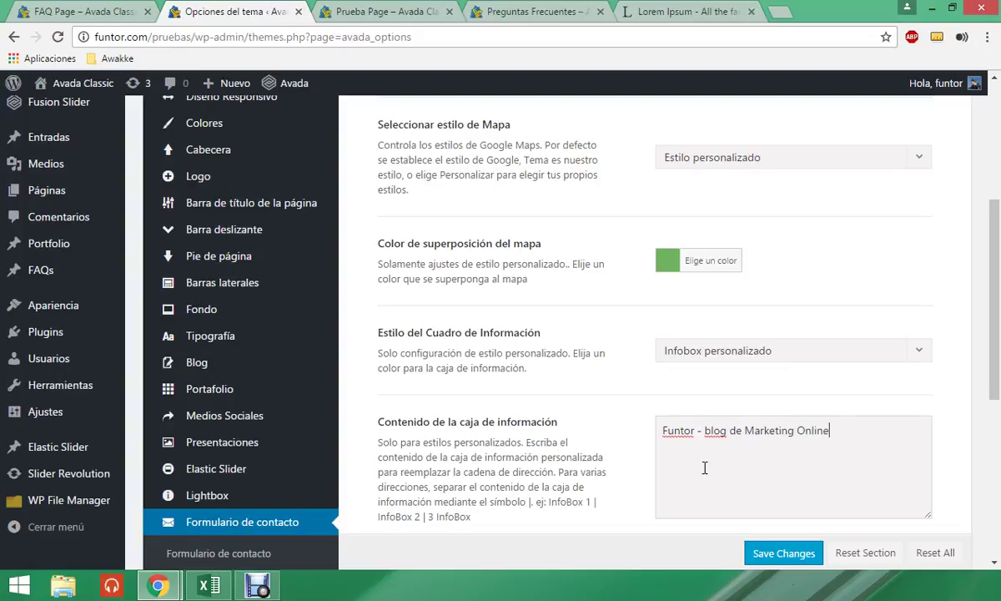
scroll(705, 469, down, 5)
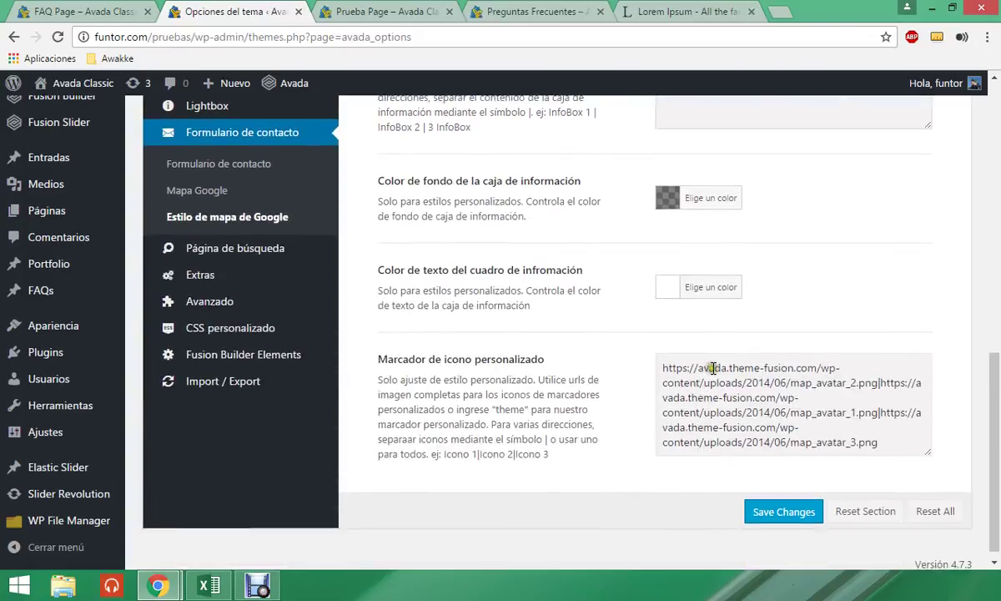
- Open the media library in a new tab and close the Preguntas Frecuentes and Lorem Ipsum tabs
click(874, 383)
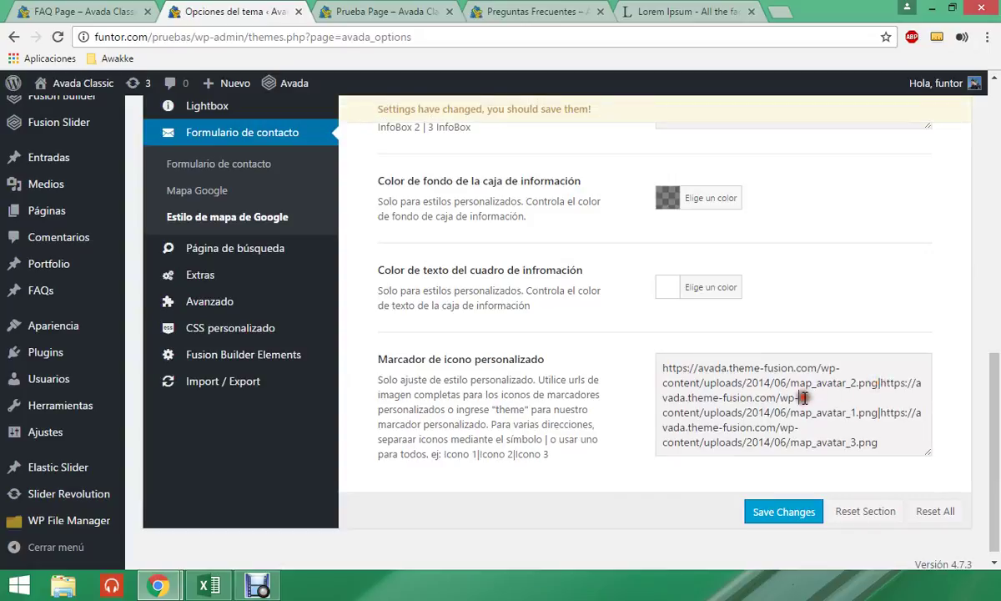
scroll(45, 217, up, 2)
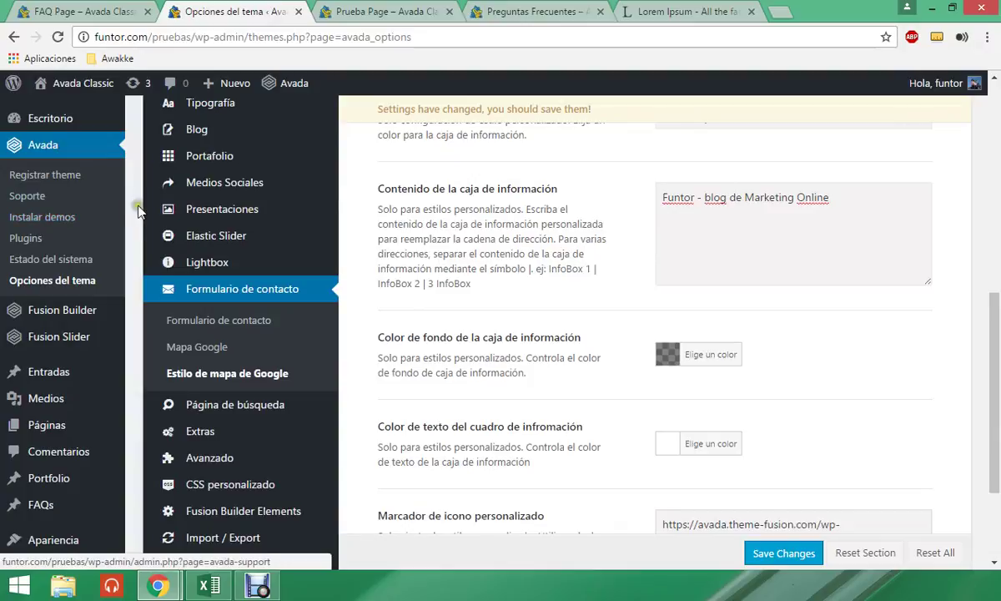
scroll(447, 315, down, 2)
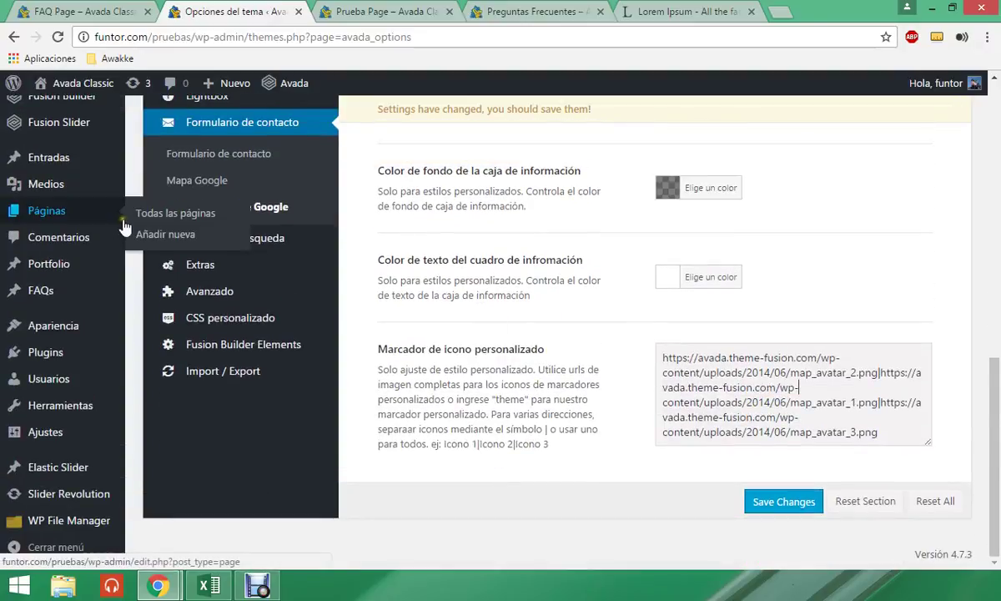
scroll(33, 150, up, 2)
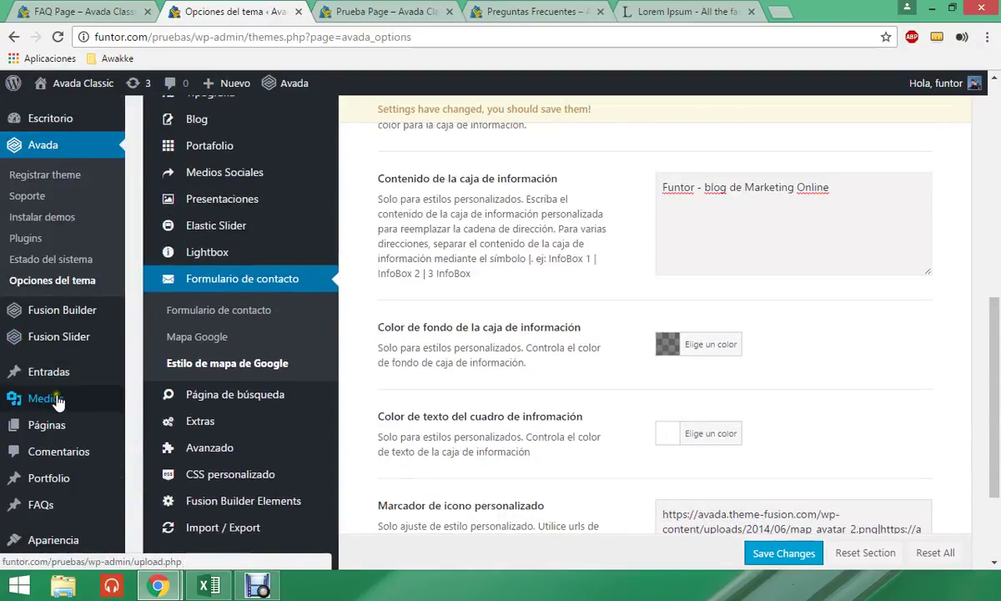
mouse_move(46, 398)
middle_click(179, 386)
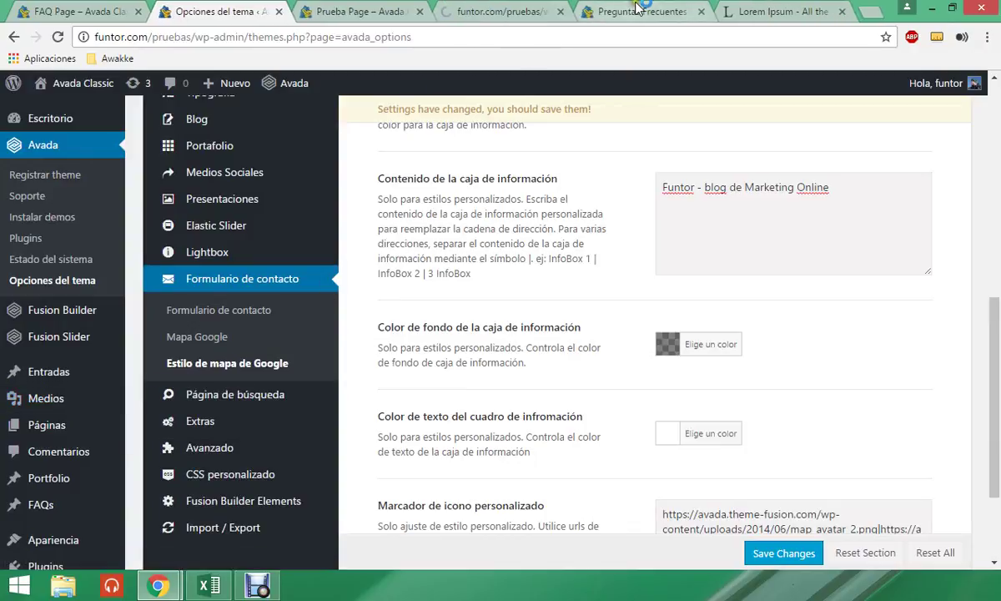
click(701, 12)
click(701, 12)
click(531, 10)
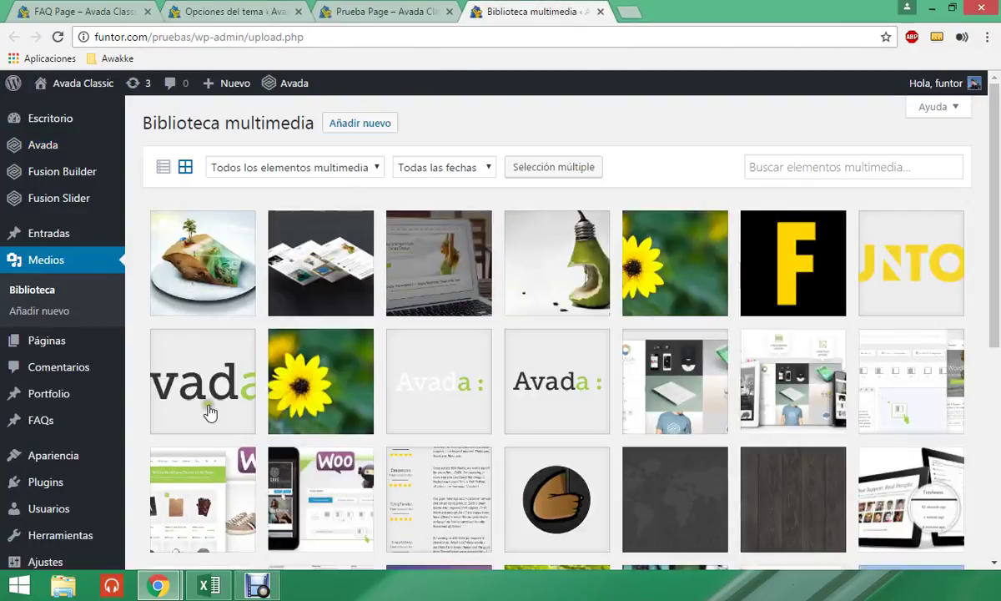
- Open the brown hand image's details, select its file URL, and return to the theme options
scroll(584, 350, down, 1)
click(543, 437)
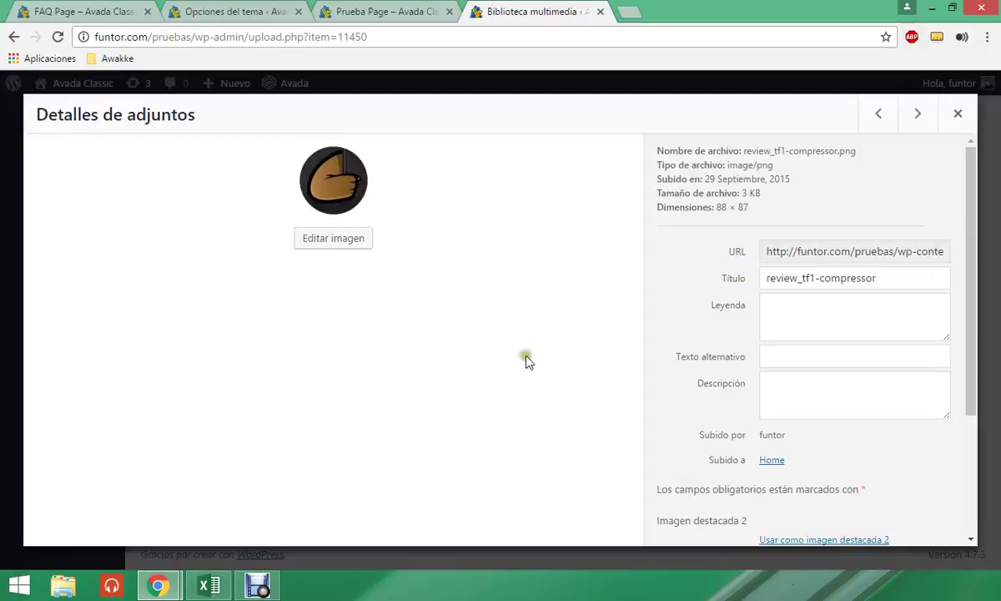
drag(771, 254, 749, 252)
key(ctrl+c)
click(248, 9)
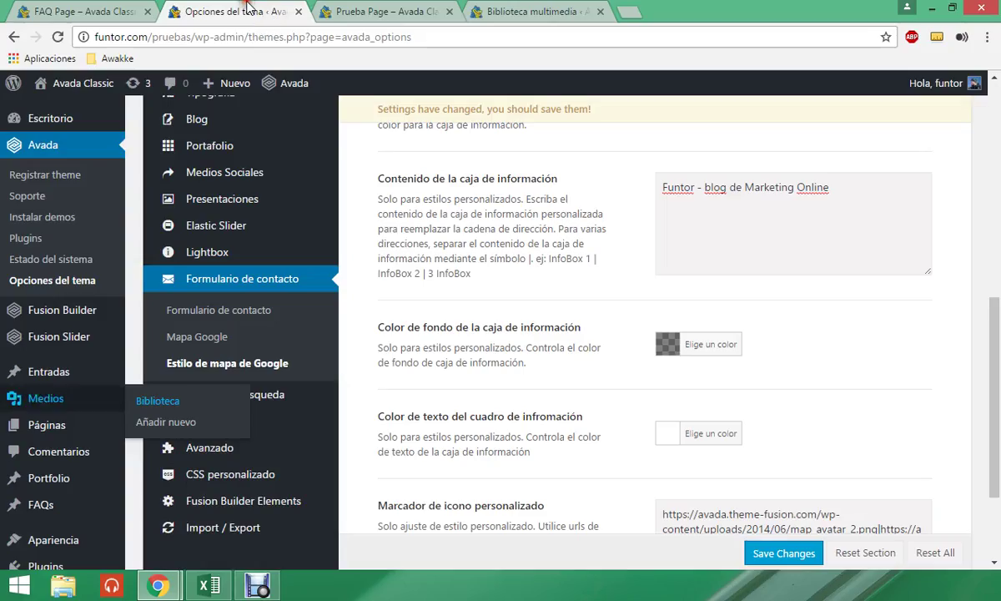
- Paste the review_tf1-compressor.png URL over the custom marker URLs, save, and go back to Prueba Page
scroll(704, 415, down, 1)
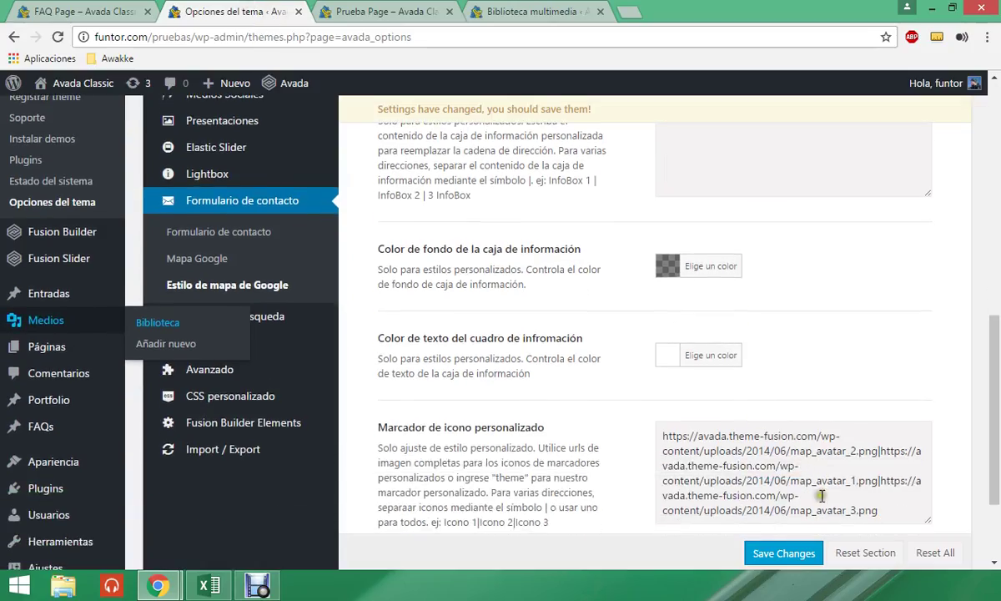
mouse_move(883, 509)
mouse_down()
mouse_move(739, 488)
mouse_move(660, 428)
mouse_up()
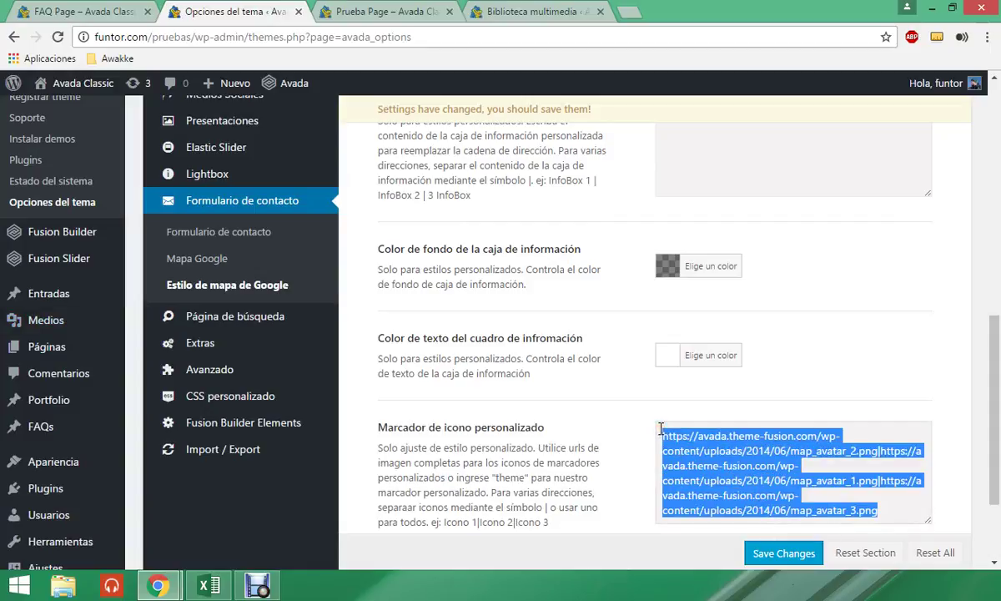
key(ctrl+v)
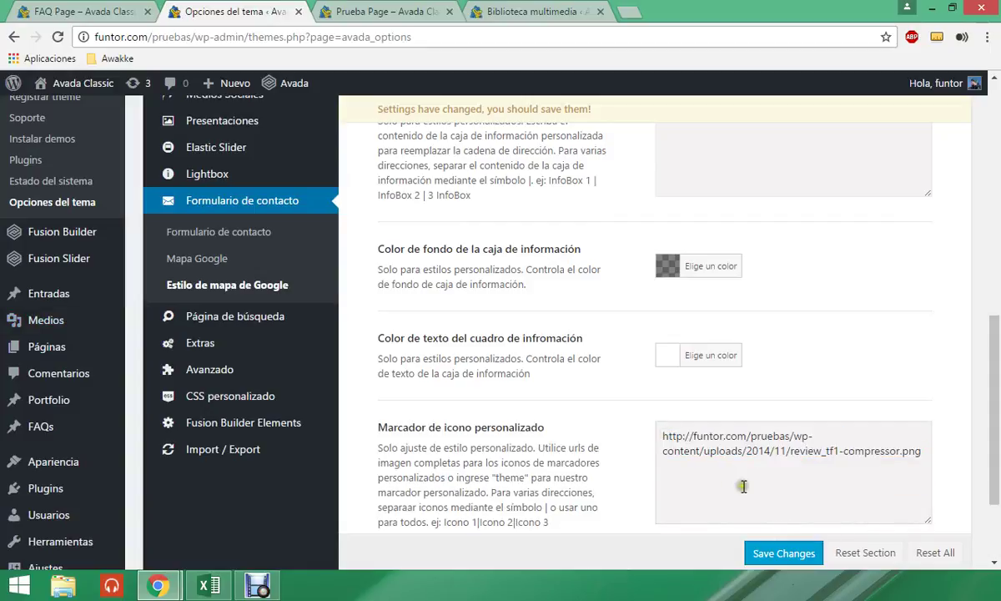
scroll(751, 485, down, 1)
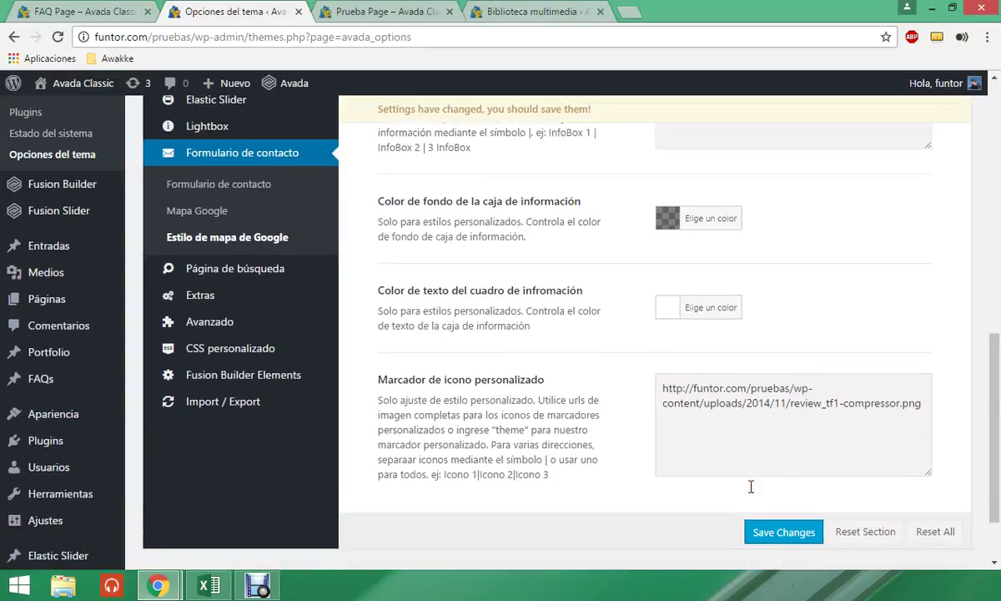
click(783, 503)
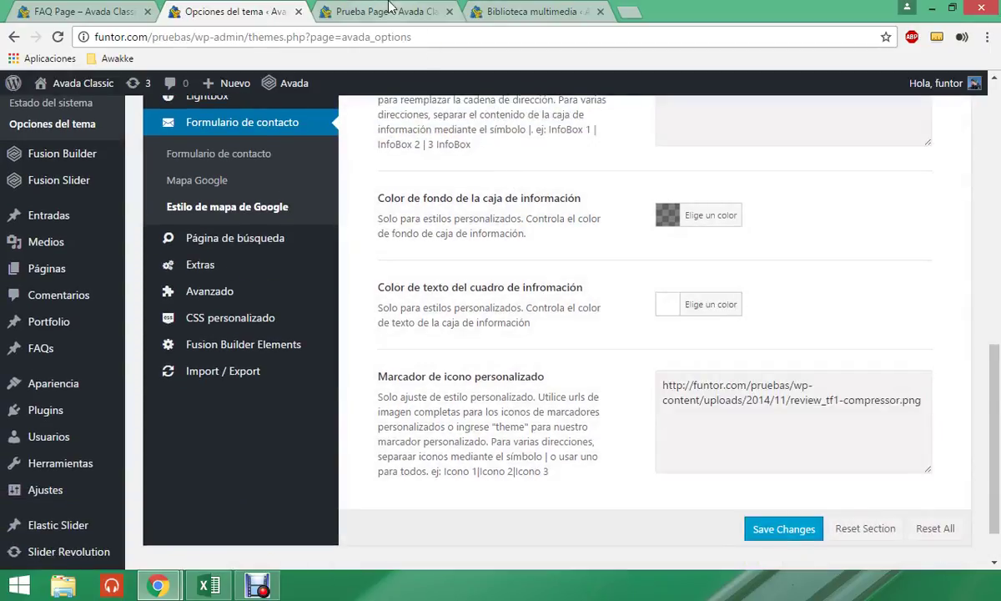
click(389, 8)
click(366, 37)
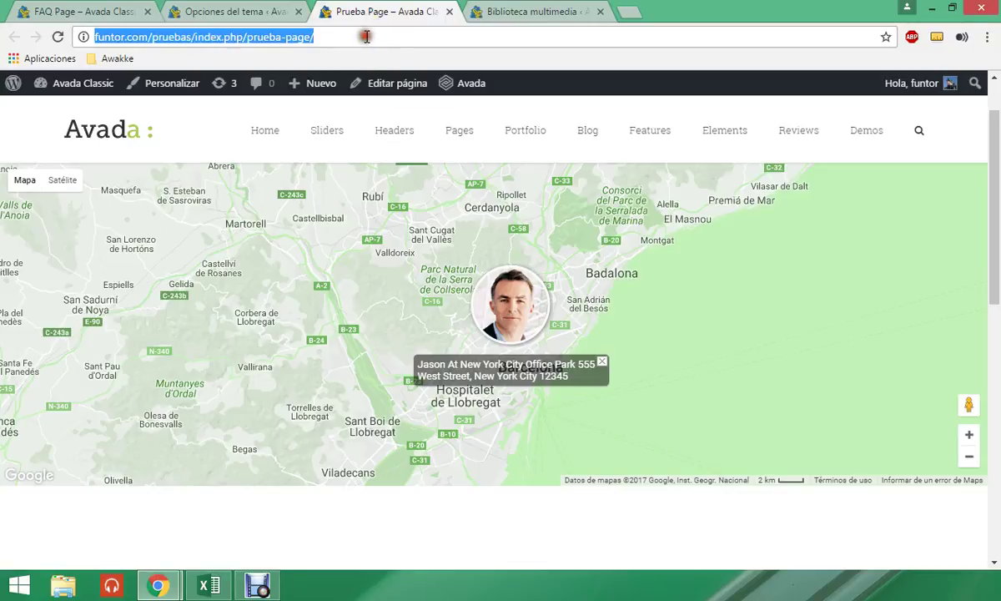
- Reload Prueba Page to see the brown hand marker, then return to the marker icon URL field
key(Return)
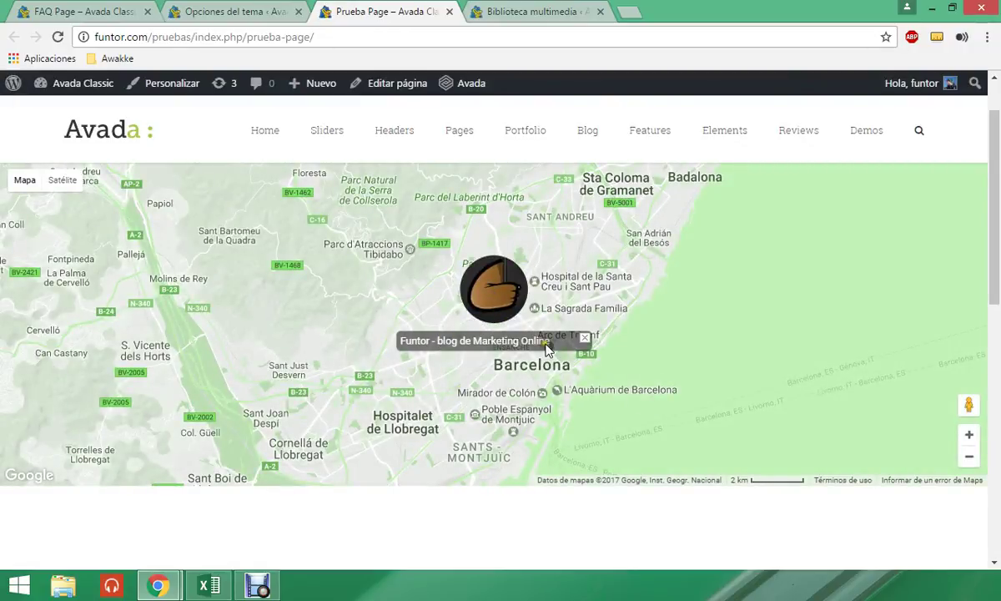
click(238, 11)
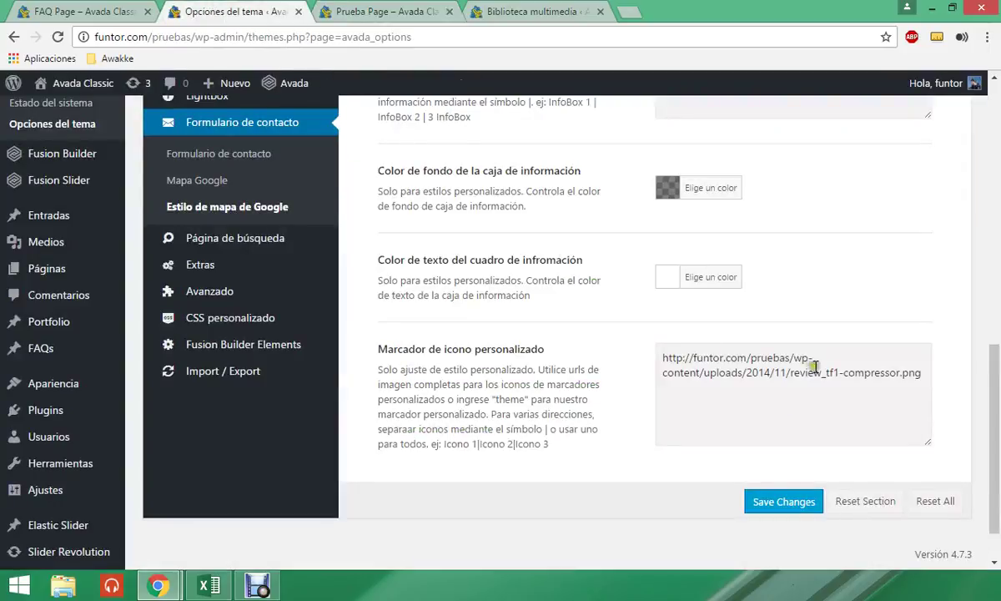
click(923, 377)
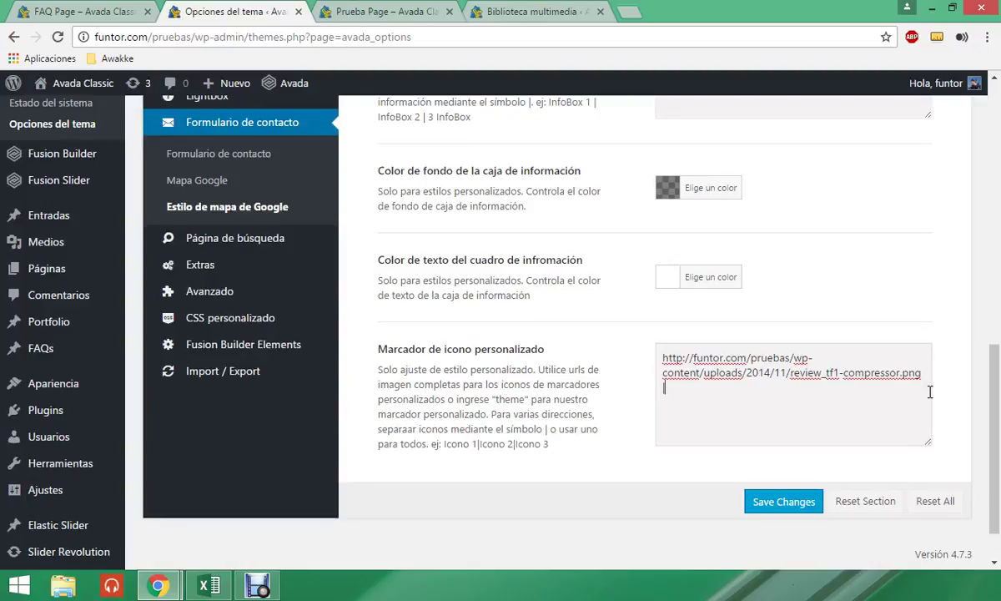
- Open the Mapa Google settings in the theme options
scroll(785, 338, up, 3)
click(846, 268)
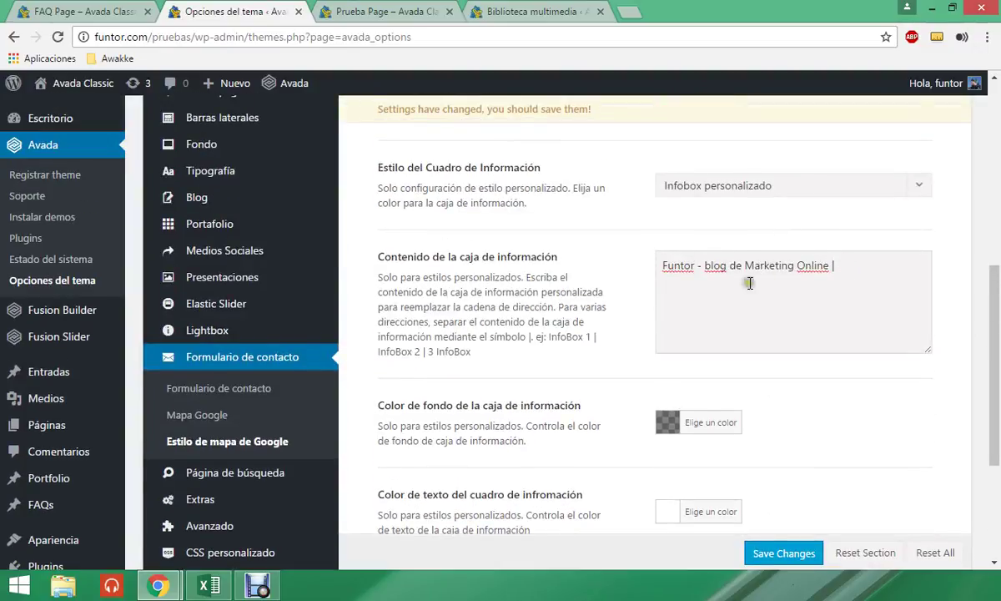
scroll(750, 284, up, 1)
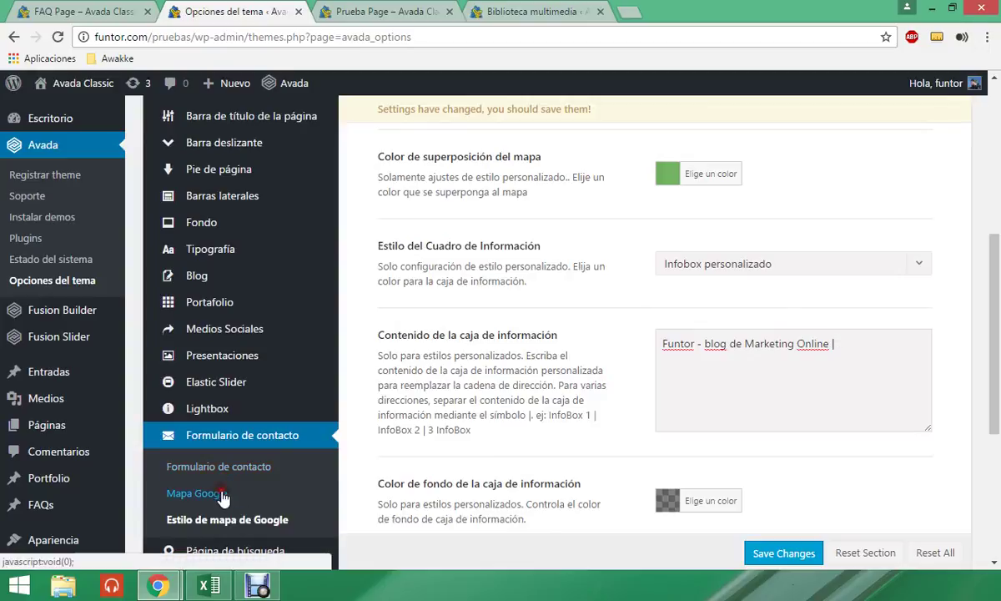
click(219, 494)
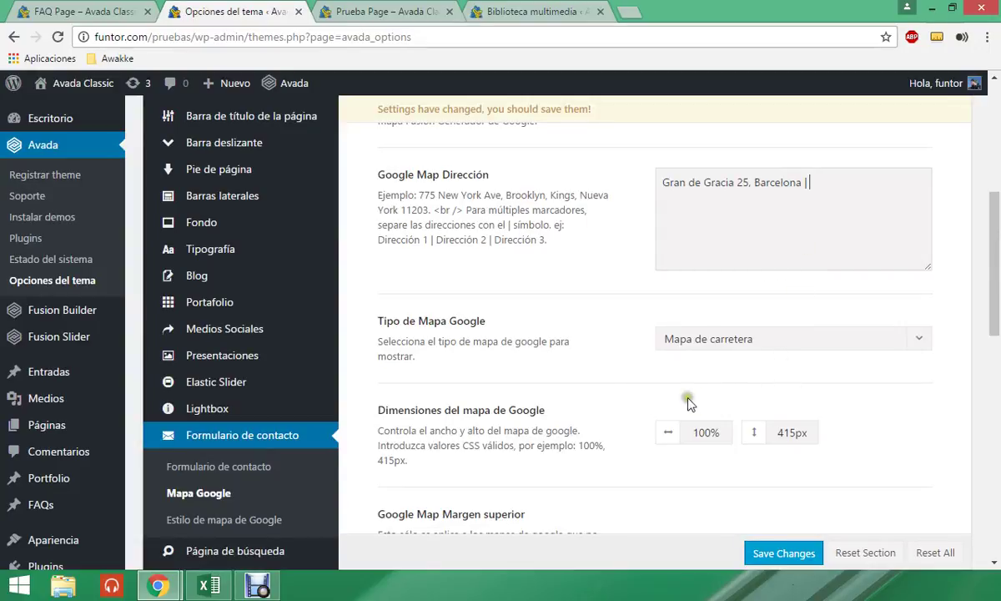
- Check the live Prueba Page map and try the contact form's name and e-mail fields
click(388, 12)
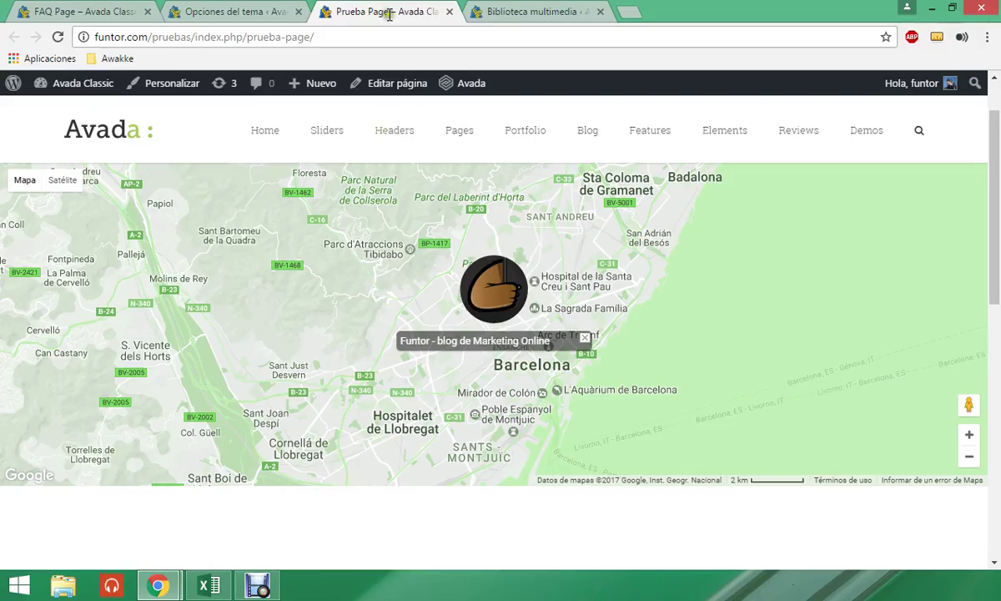
scroll(611, 403, down, 1)
scroll(601, 403, up, 1)
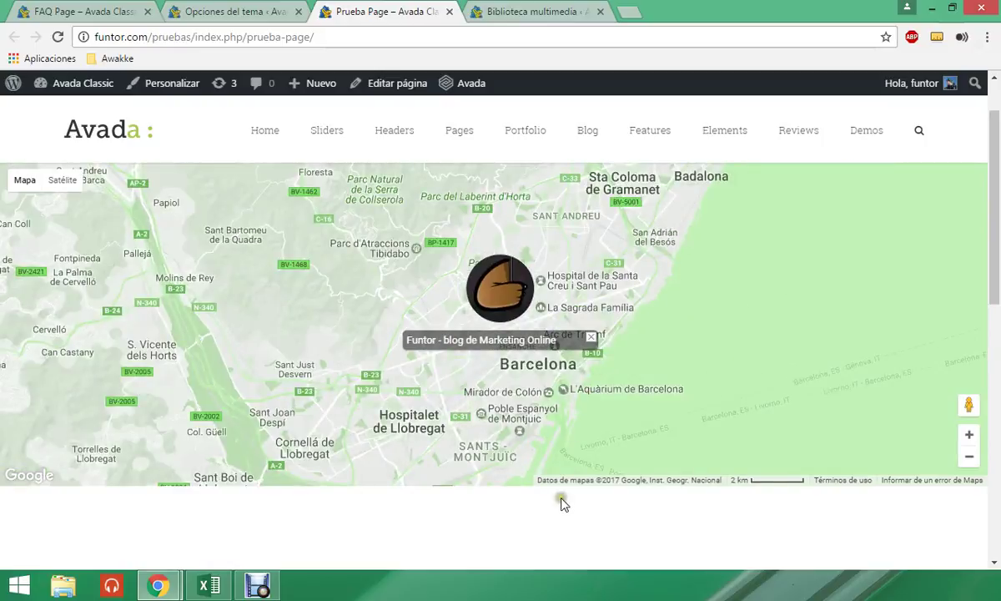
scroll(634, 509, down, 4)
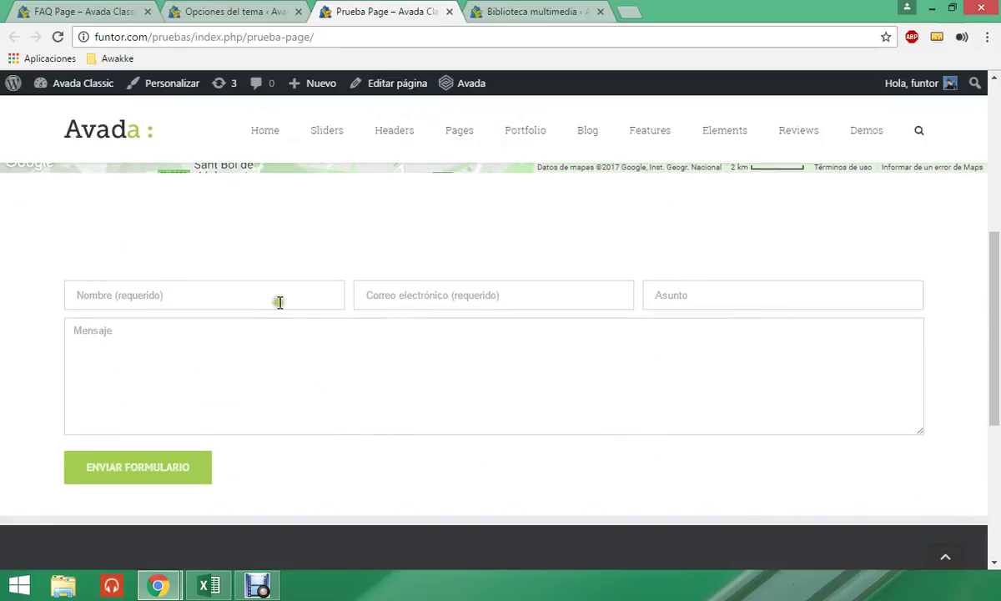
click(276, 299)
click(456, 311)
click(237, 12)
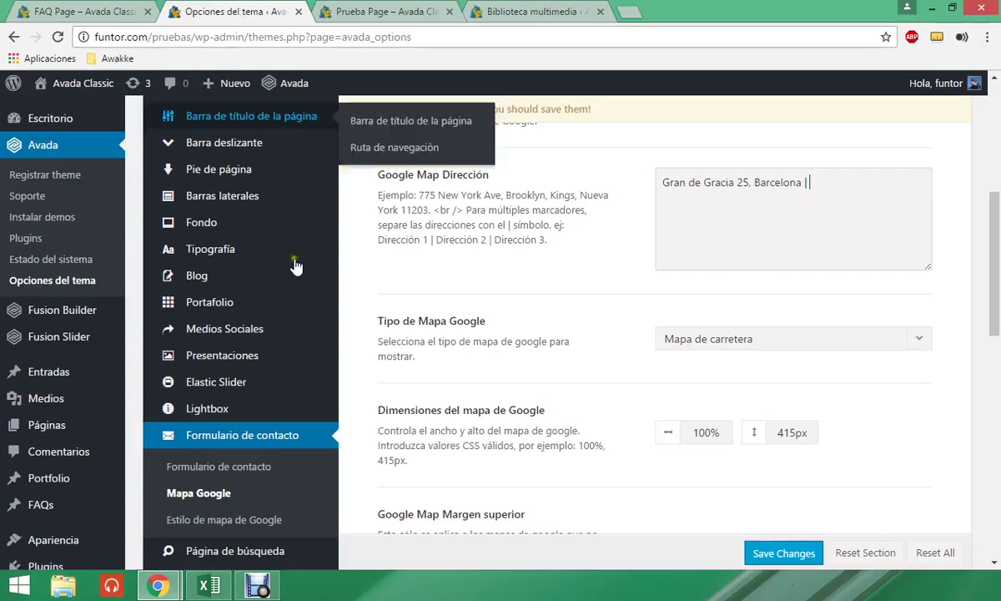
- Open the Formulario de contacto settings and review the notification e-mail and ReCaptcha key fields
click(243, 470)
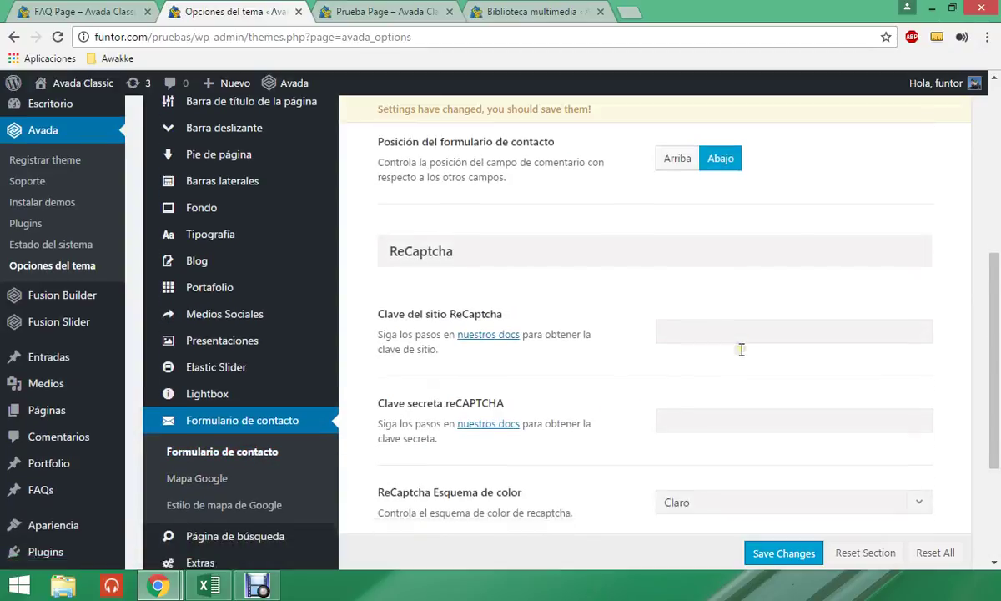
scroll(741, 349, down, 2)
scroll(741, 349, up, 5)
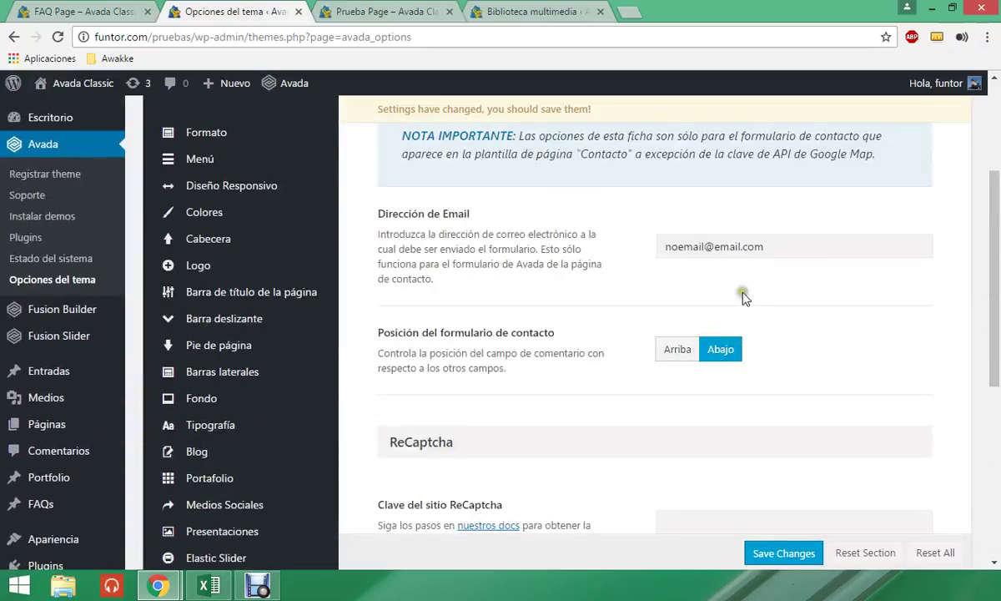
drag(659, 247, 738, 249)
click(789, 244)
scroll(790, 278, down, 3)
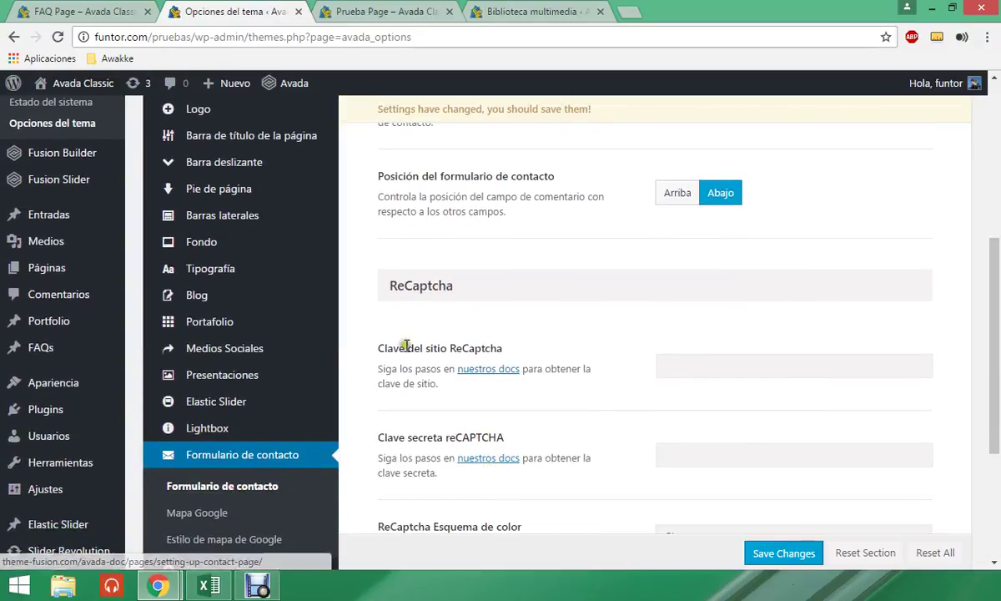
scroll(496, 376, down, 3)
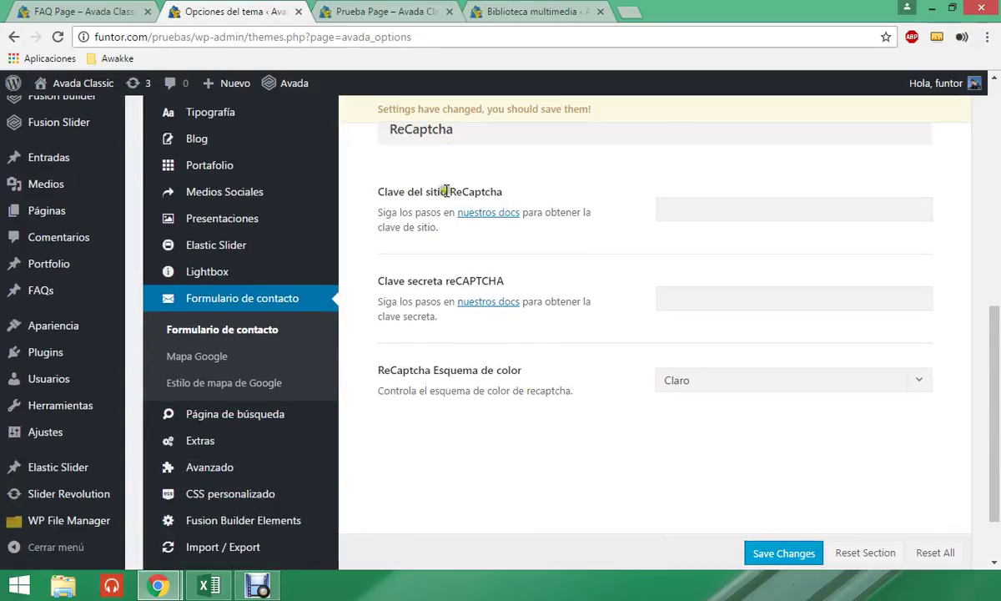
click(478, 228)
click(471, 255)
- Give Prueba Page the Navegación Lateral template, update it, and preview it in a new tab
click(403, 14)
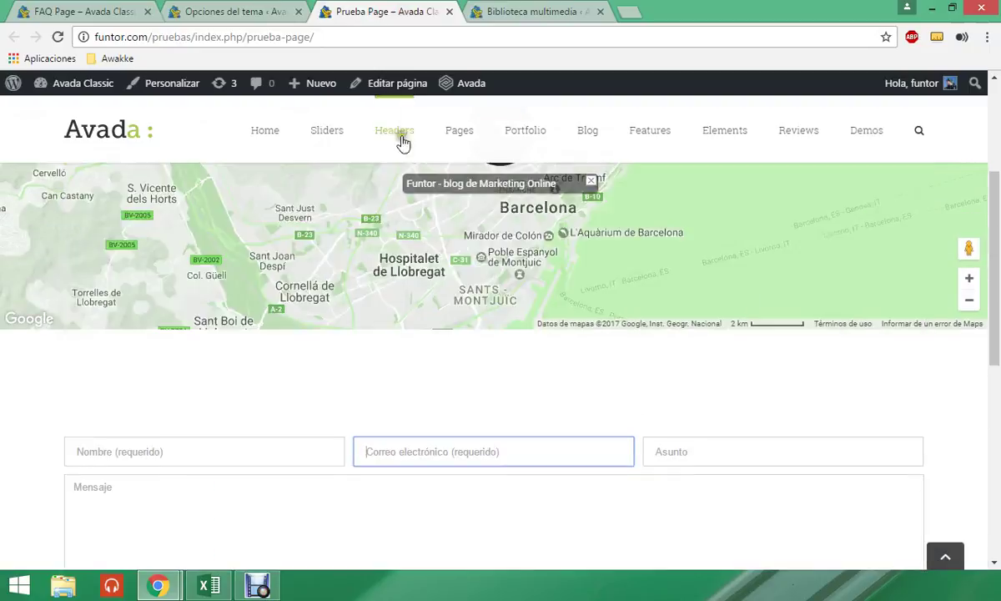
click(377, 85)
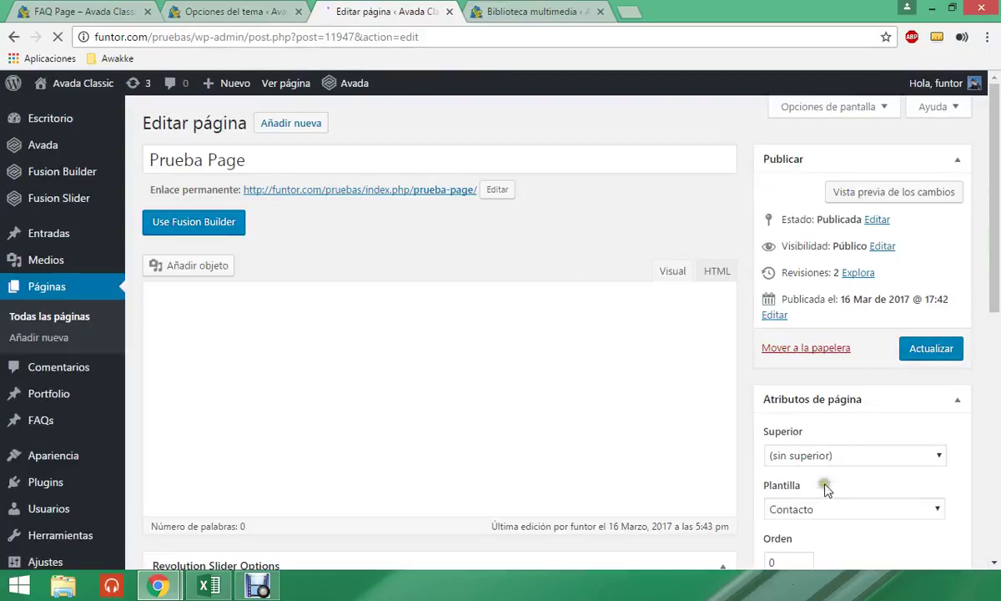
scroll(821, 509, down, 2)
click(832, 353)
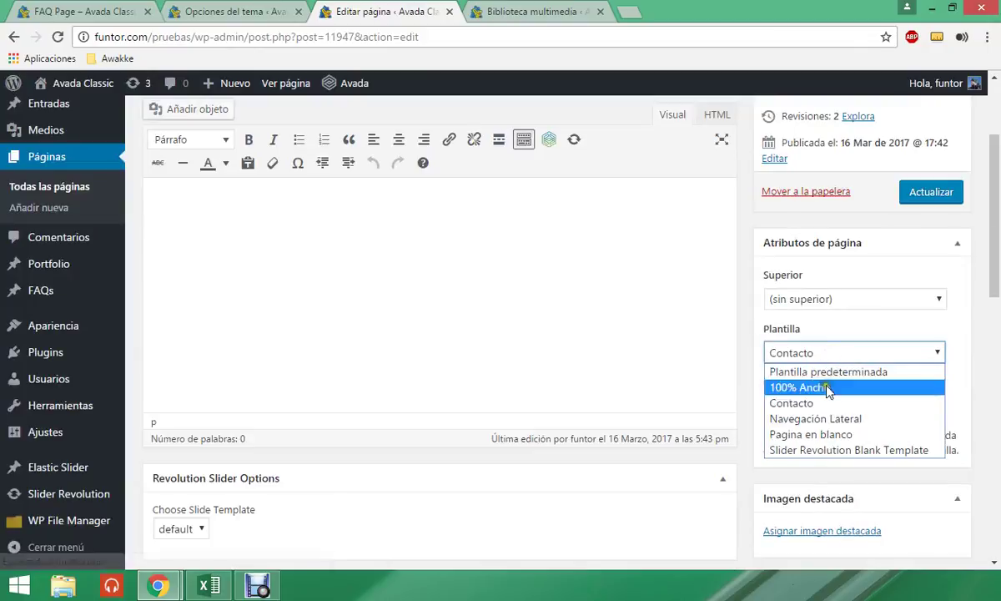
click(784, 419)
click(919, 200)
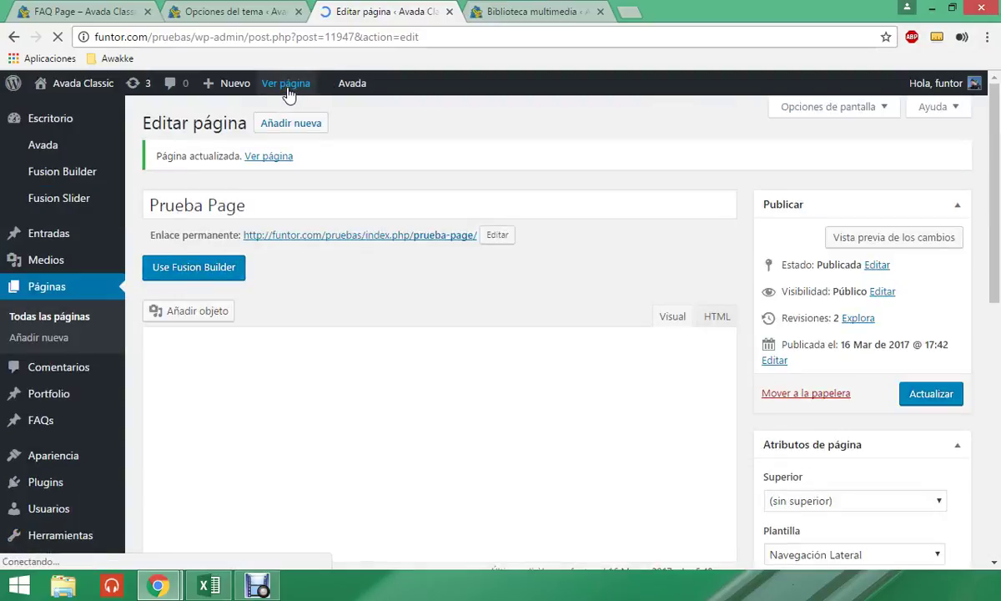
middle_click(287, 83)
click(505, 15)
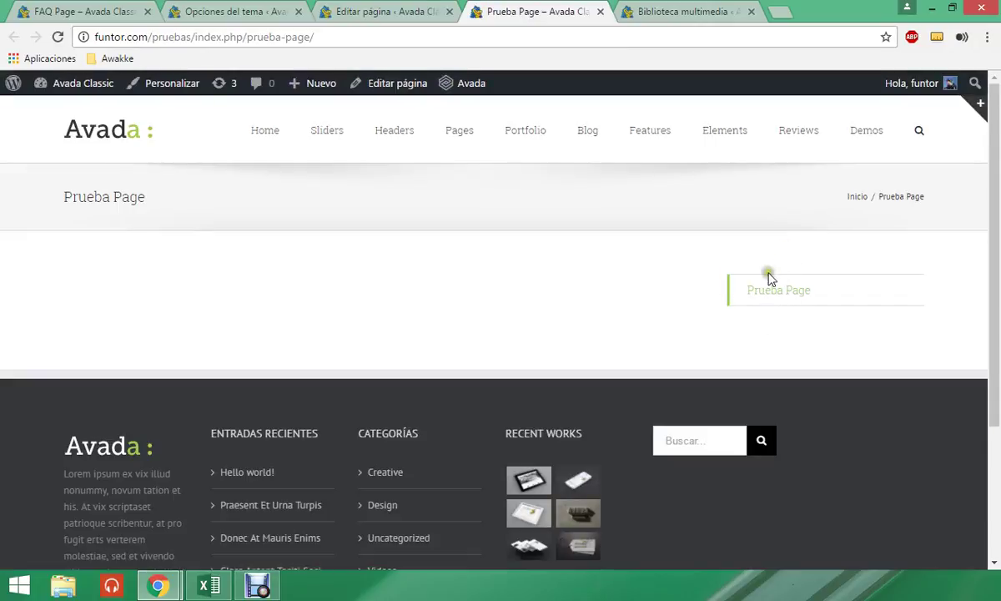
mouse_move(537, 107)
- Switch the template to Pagina en blanco, update, and reload the live page
click(350, 11)
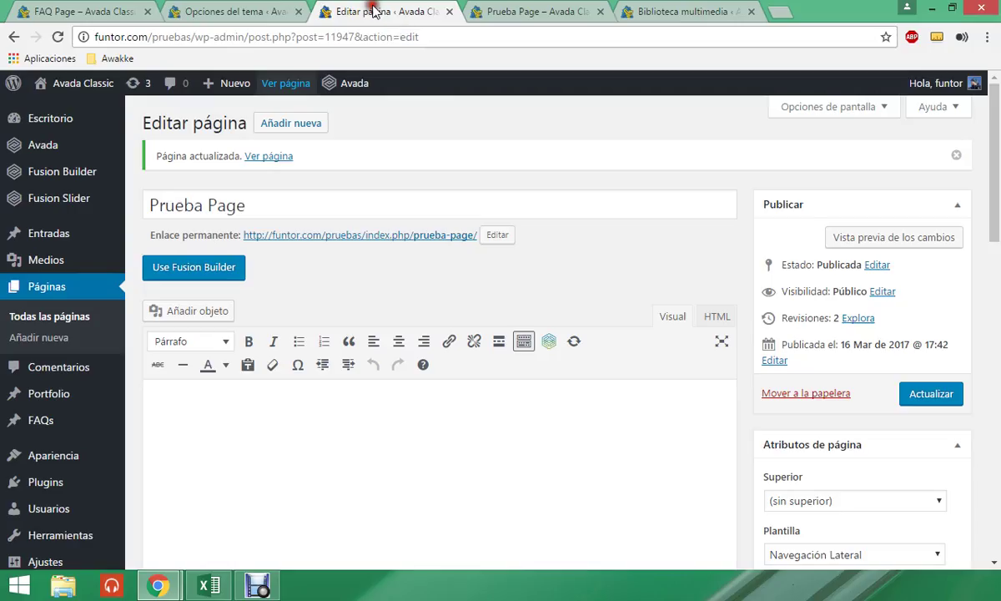
scroll(638, 315, down, 3)
click(799, 405)
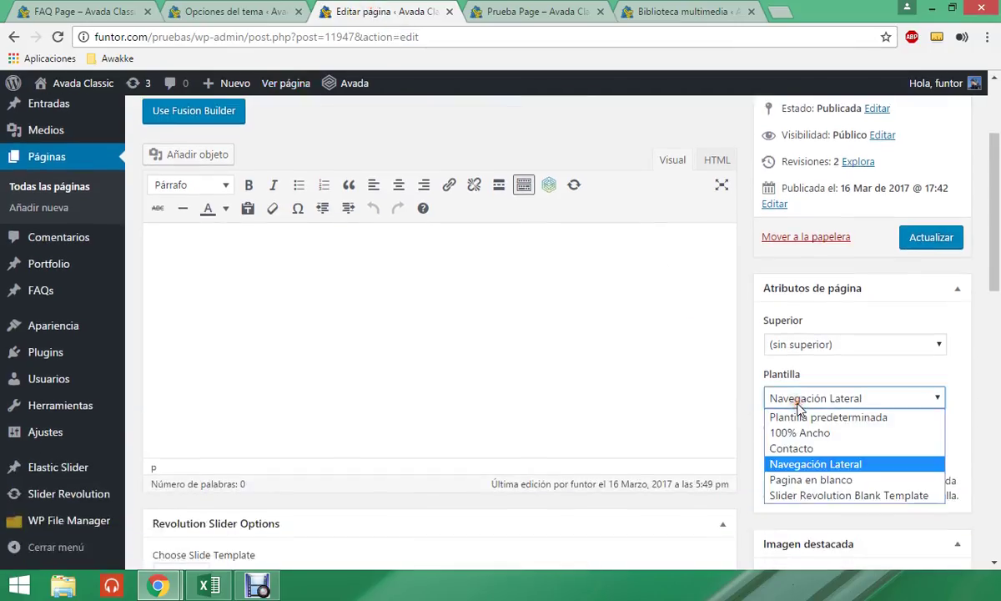
click(844, 478)
click(929, 241)
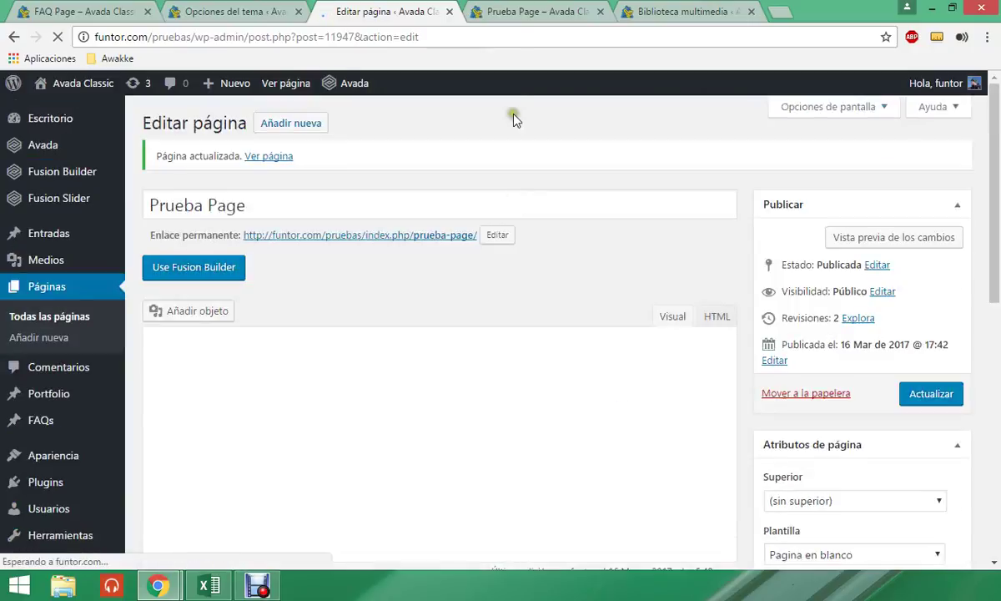
click(514, 13)
click(499, 33)
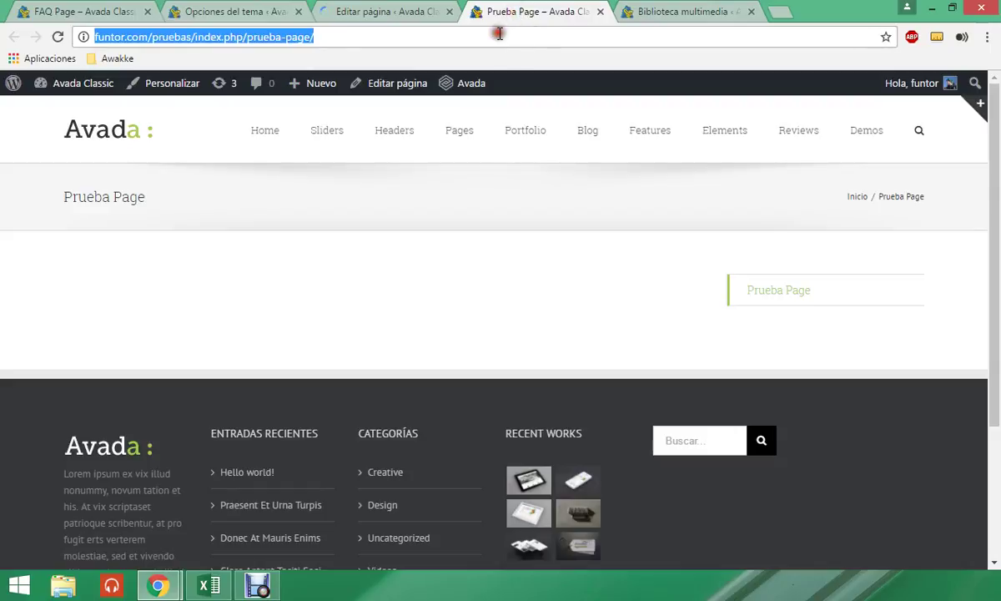
key(Return)
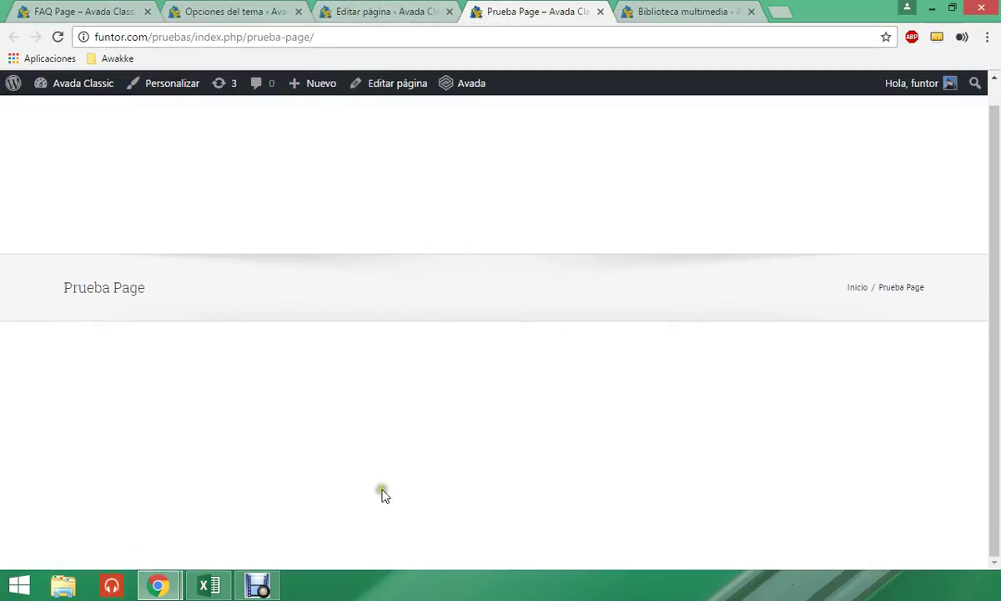
- Change Prueba Page's Plantilla to Plantilla predeterminada and save the page with Actualizar
click(406, 18)
scroll(326, 334, down, 3)
scroll(417, 355, up, 1)
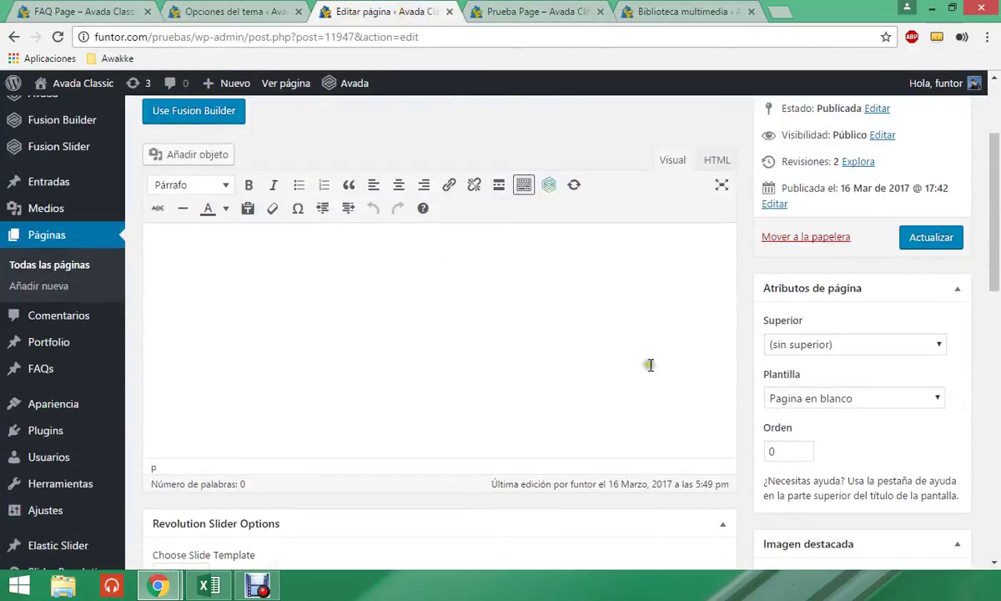
click(812, 404)
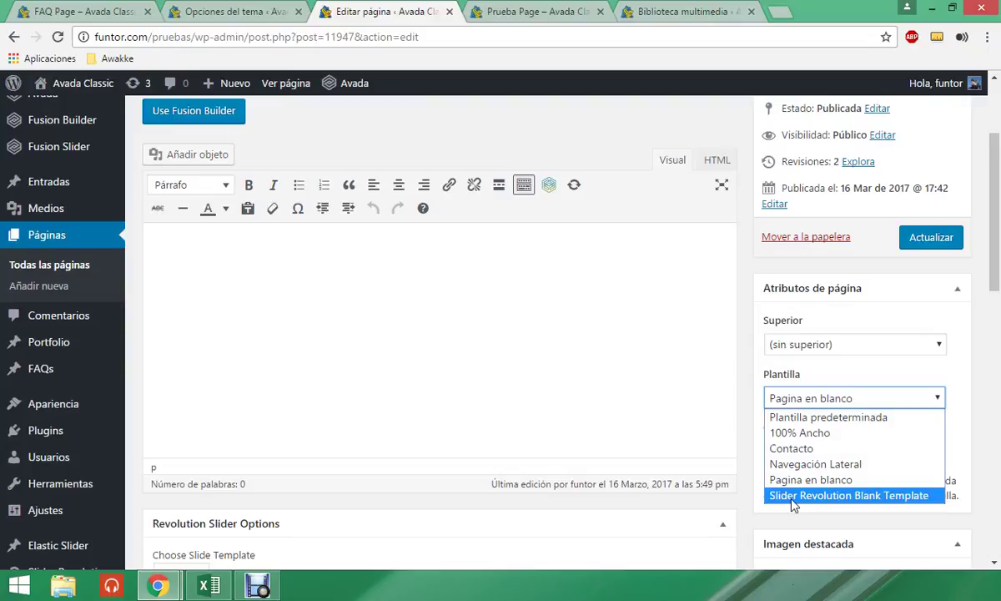
click(634, 371)
click(860, 397)
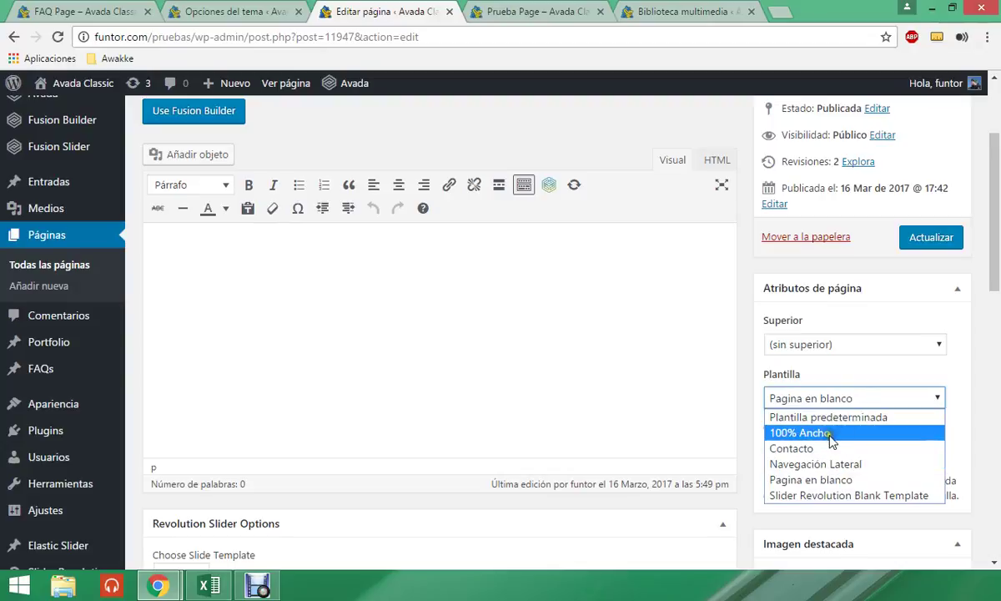
scroll(452, 373, down, 6)
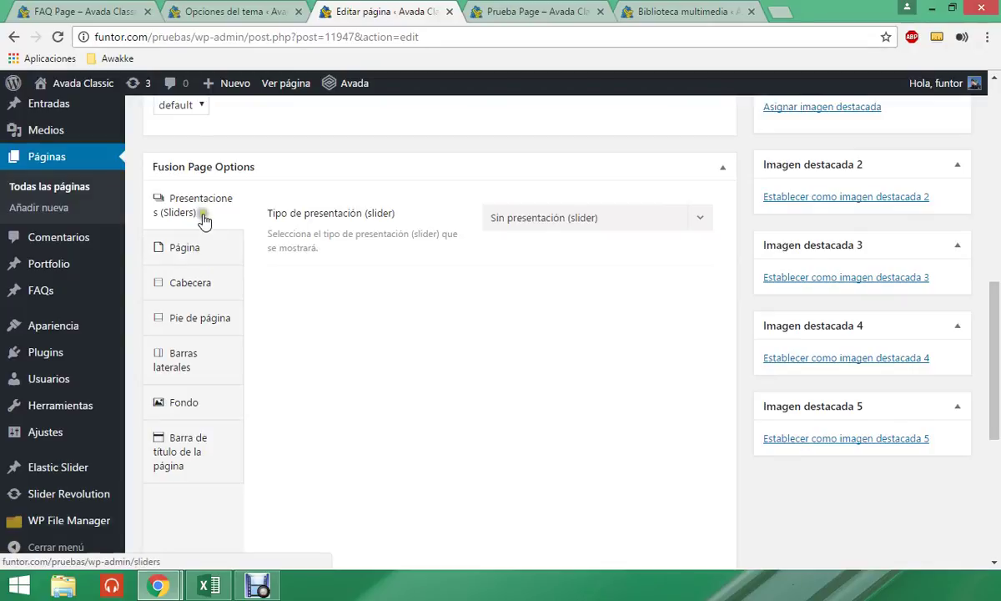
scroll(482, 313, up, 5)
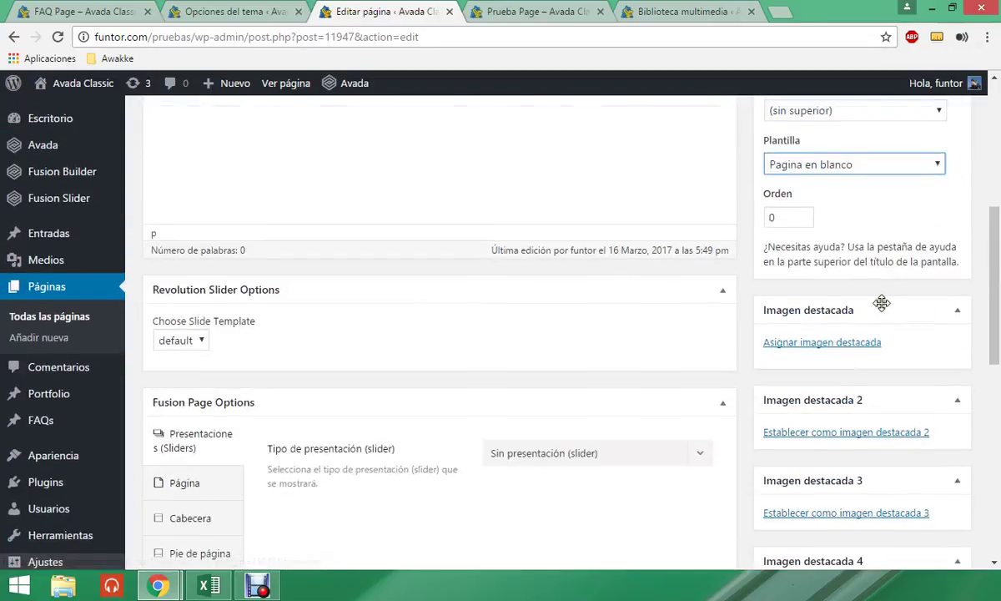
click(858, 324)
click(843, 339)
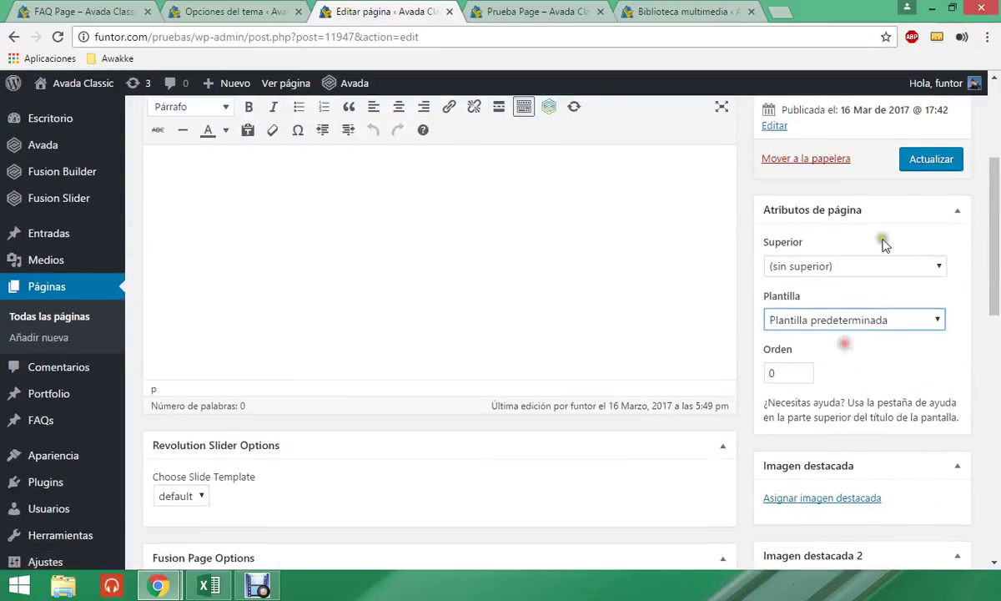
click(914, 160)
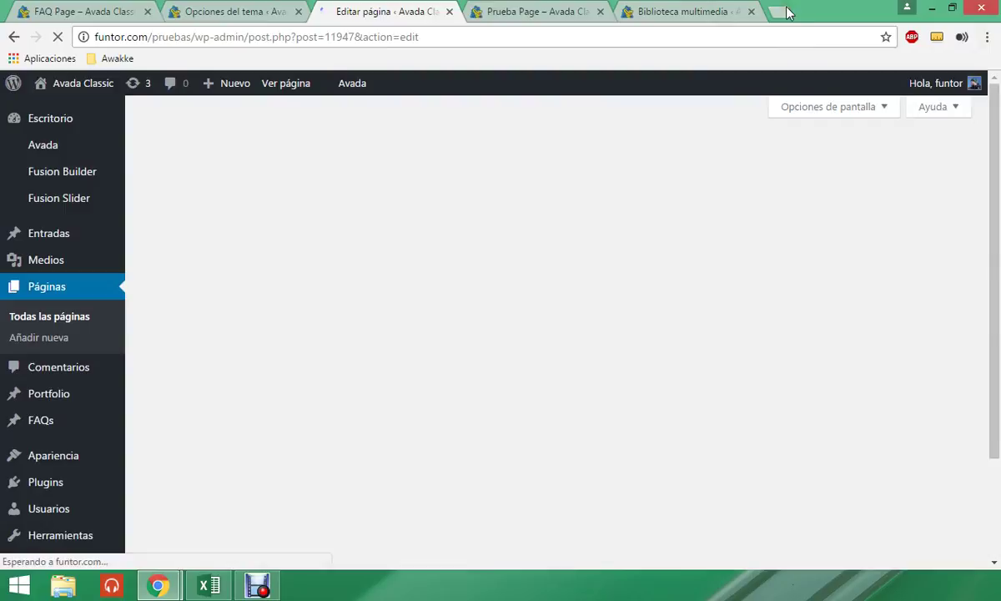
- In a new tab, search for 'lore' and open the lipsum.com generator
click(781, 11)
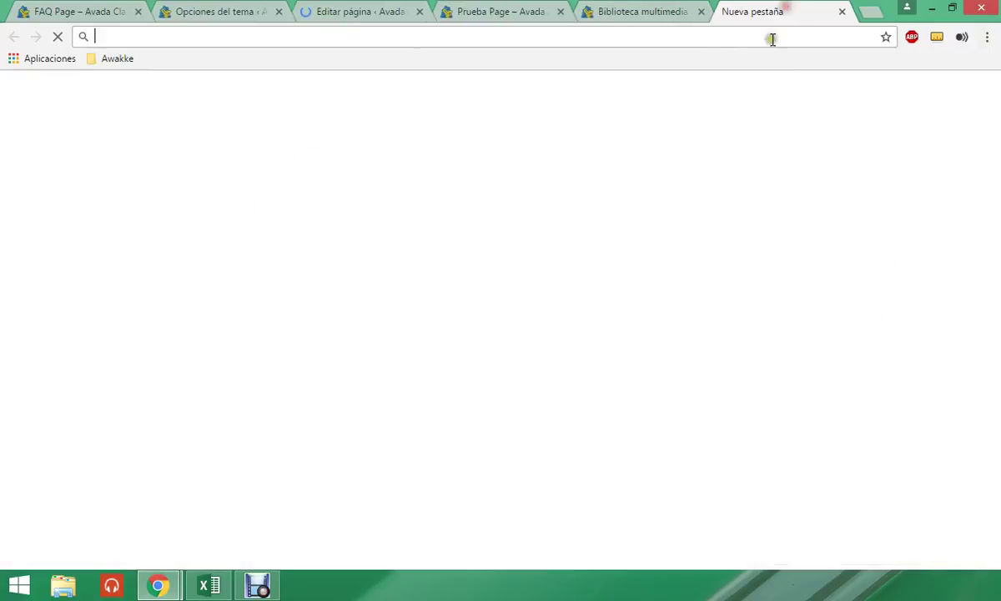
text(lore)
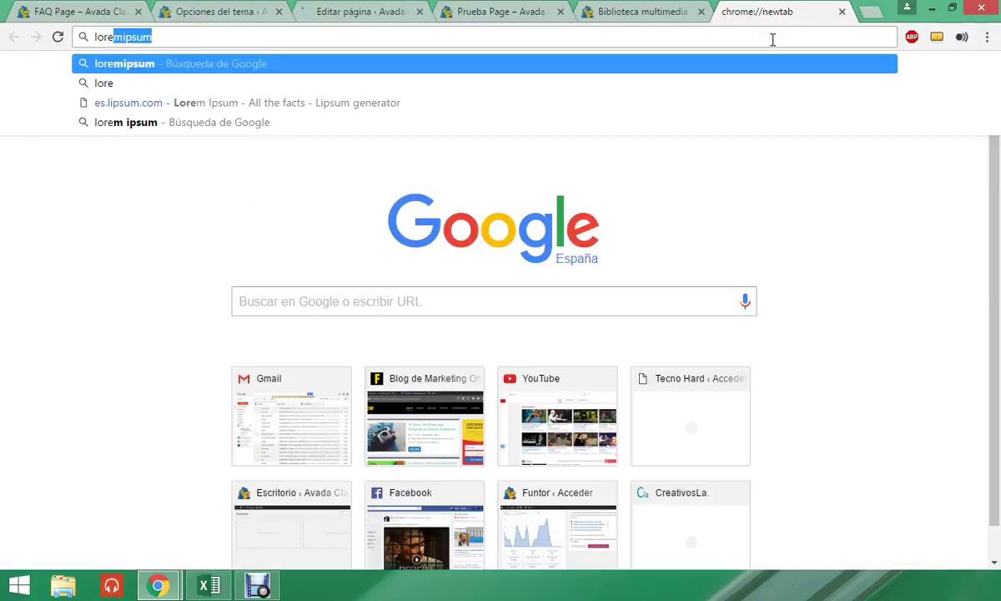
key(Return)
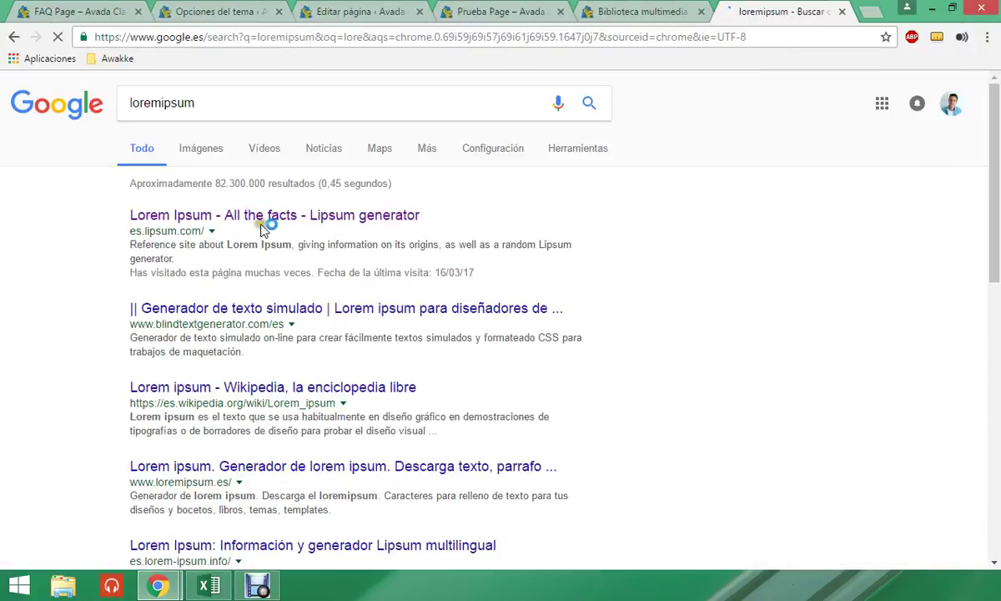
click(262, 222)
- Generate five Lorem Ipsum paragraphs and select all of them for copying
scroll(585, 442, down, 7)
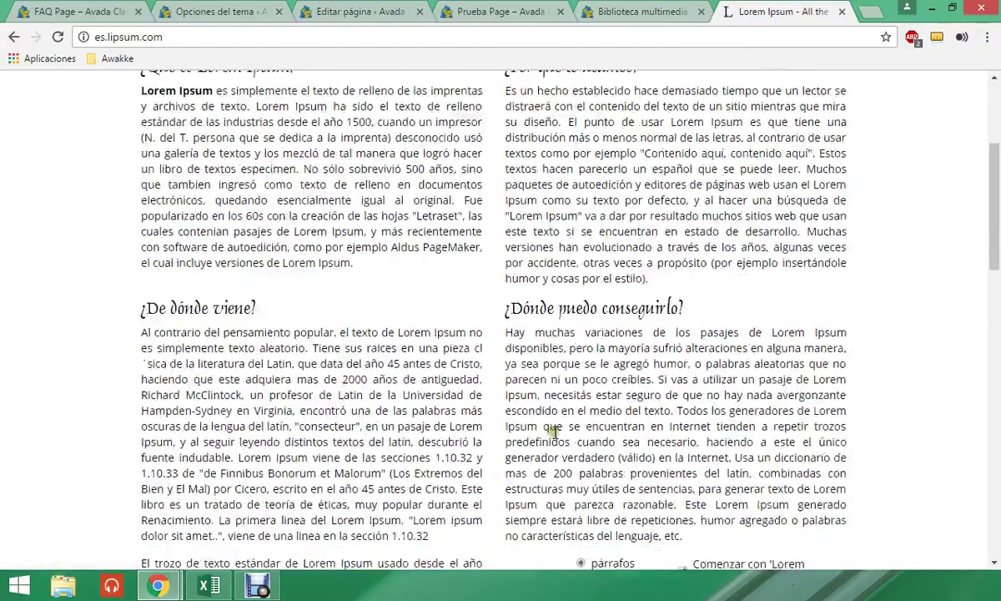
click(705, 293)
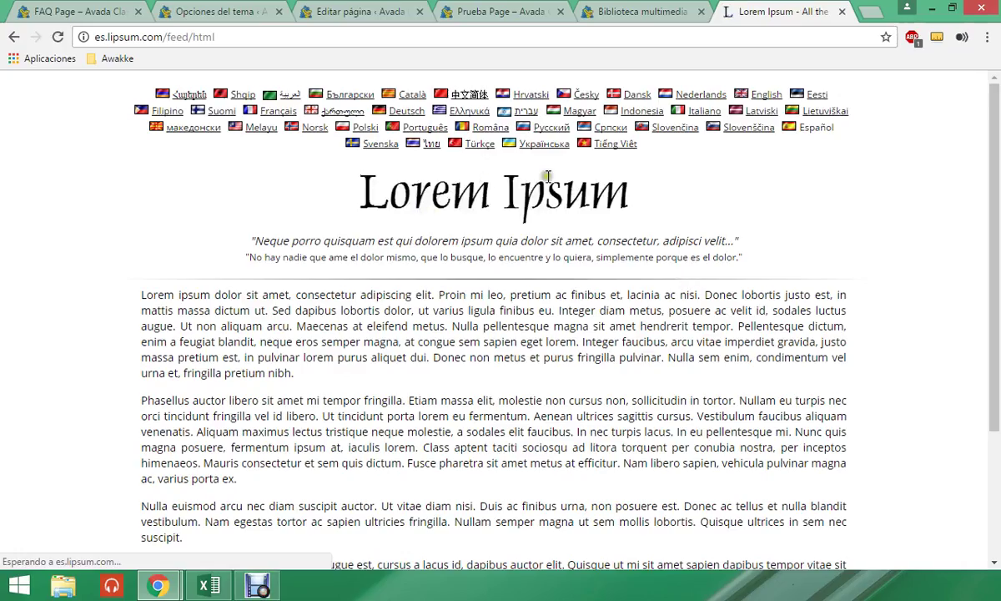
scroll(239, 296, down, 2)
drag(142, 139, 626, 516)
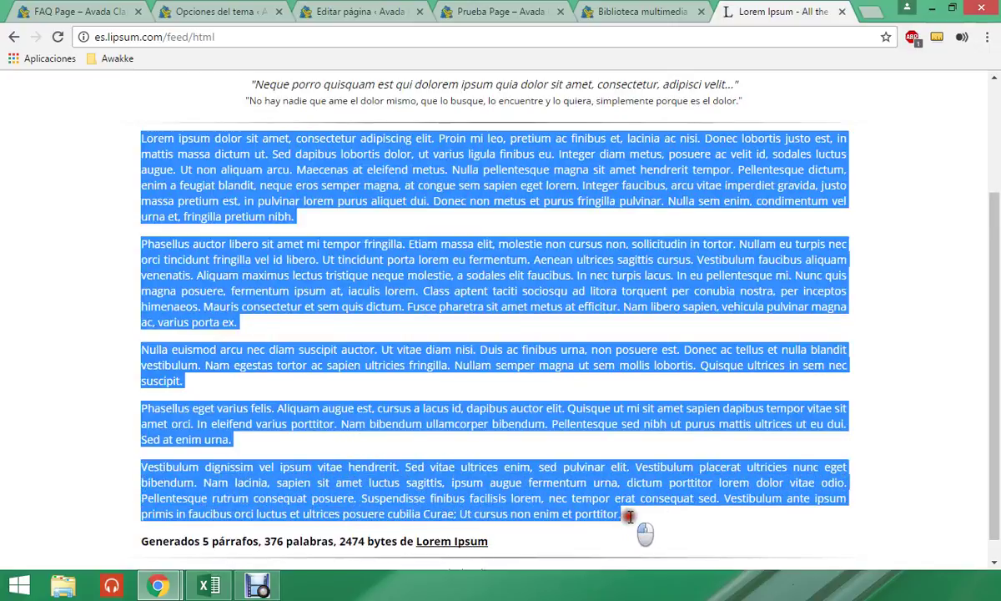
click(500, 9)
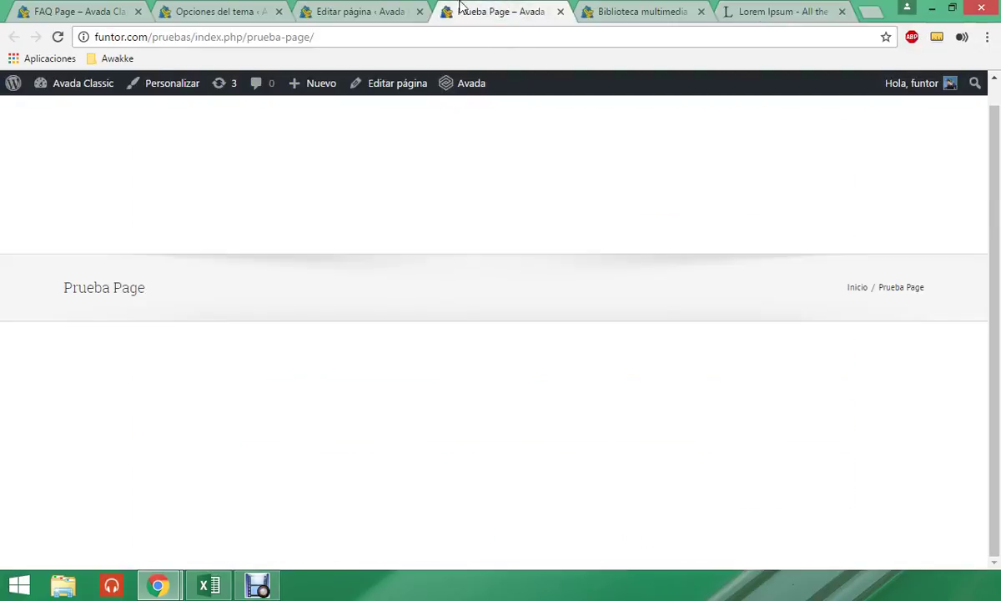
- Paste the five Lorem Ipsum paragraphs into the empty Prueba Page body
click(377, 10)
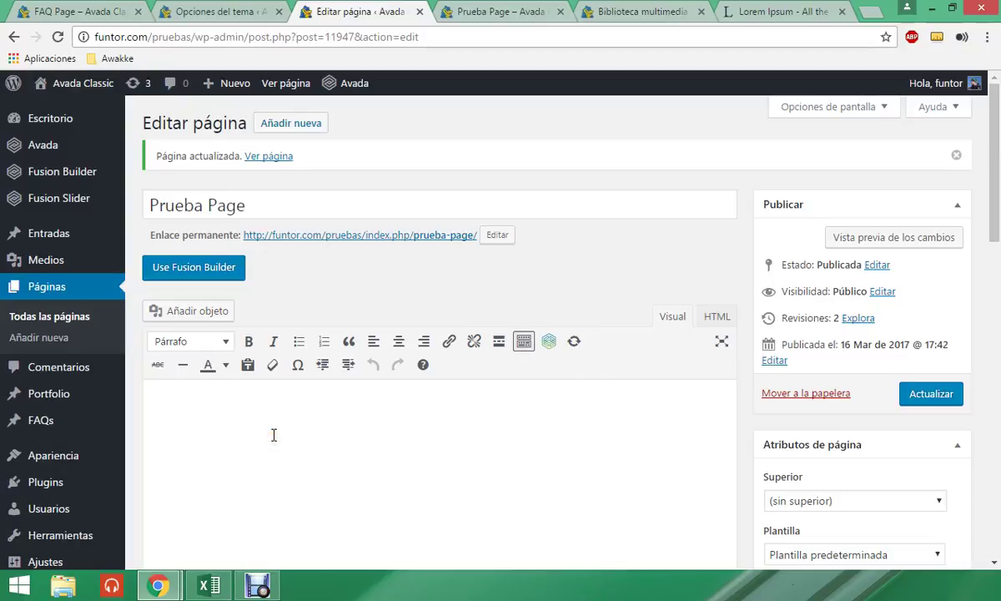
click(274, 435)
key(ctrl+v)
scroll(729, 389, down, 2)
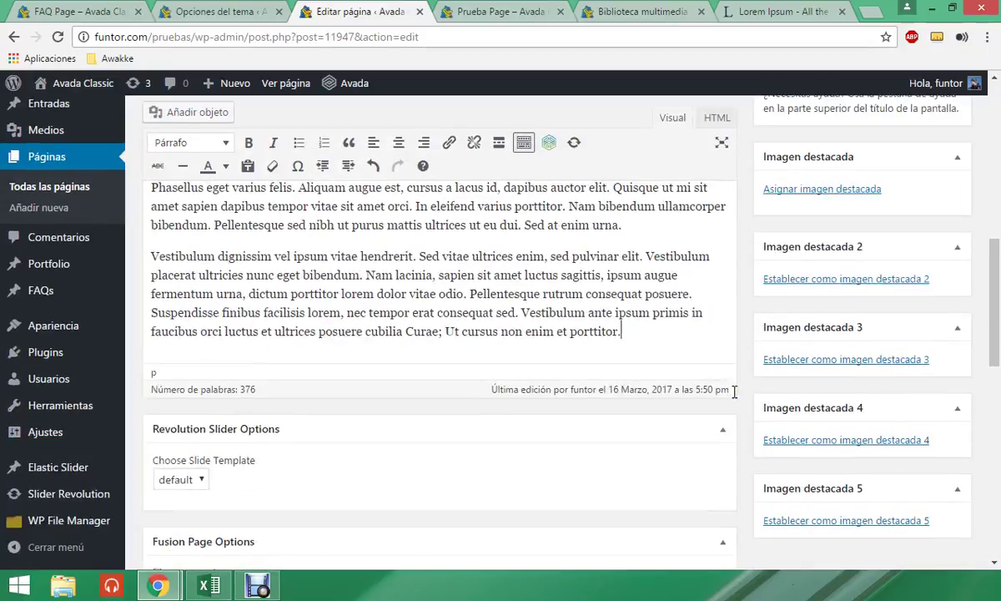
scroll(734, 393, down, 5)
scroll(480, 348, up, 1)
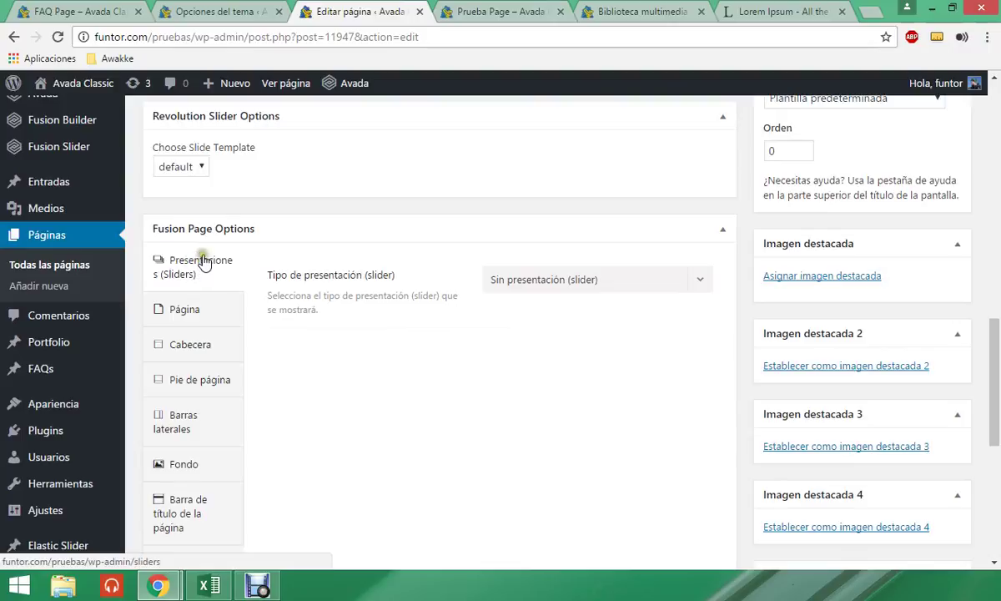
- Review the slider, layout and header Fusion Page Options, then save with Actualizar
click(519, 282)
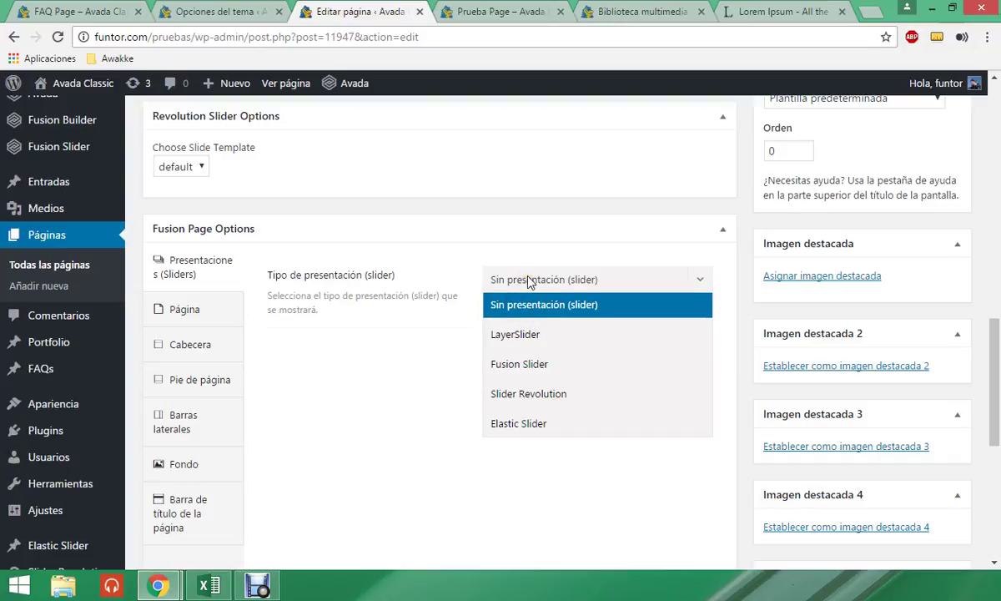
click(211, 309)
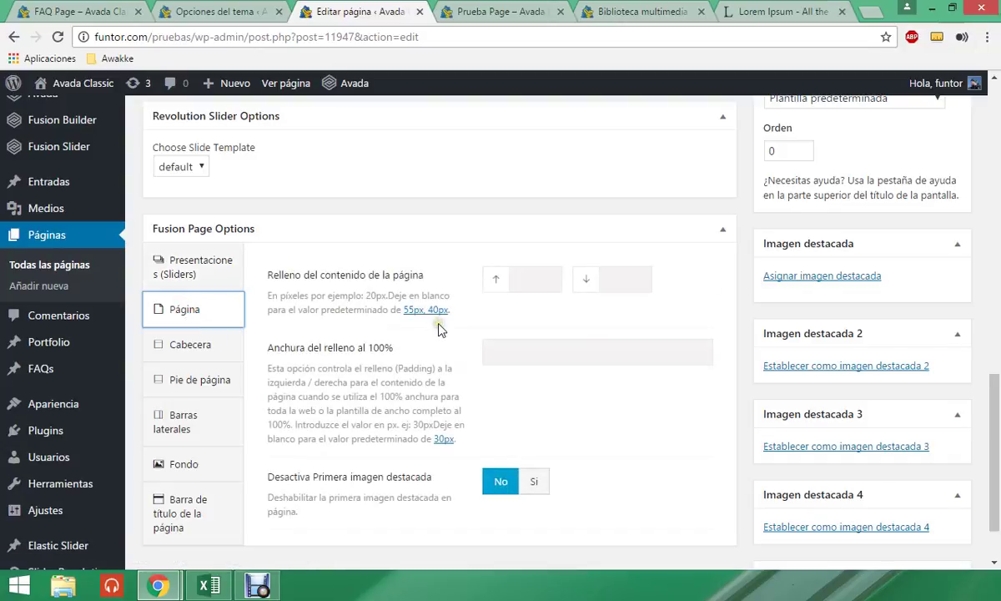
scroll(434, 359, down, 1)
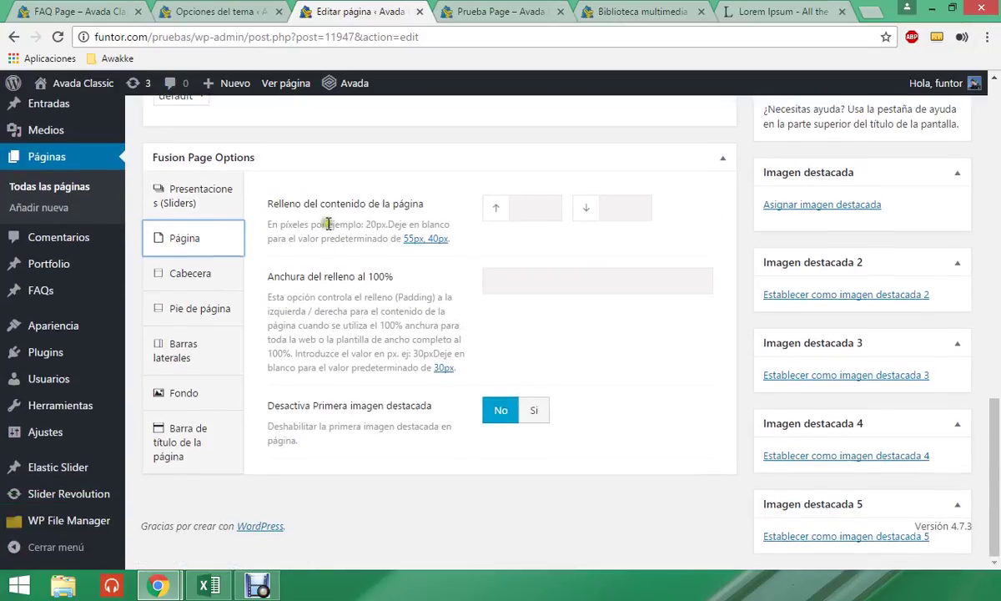
click(523, 208)
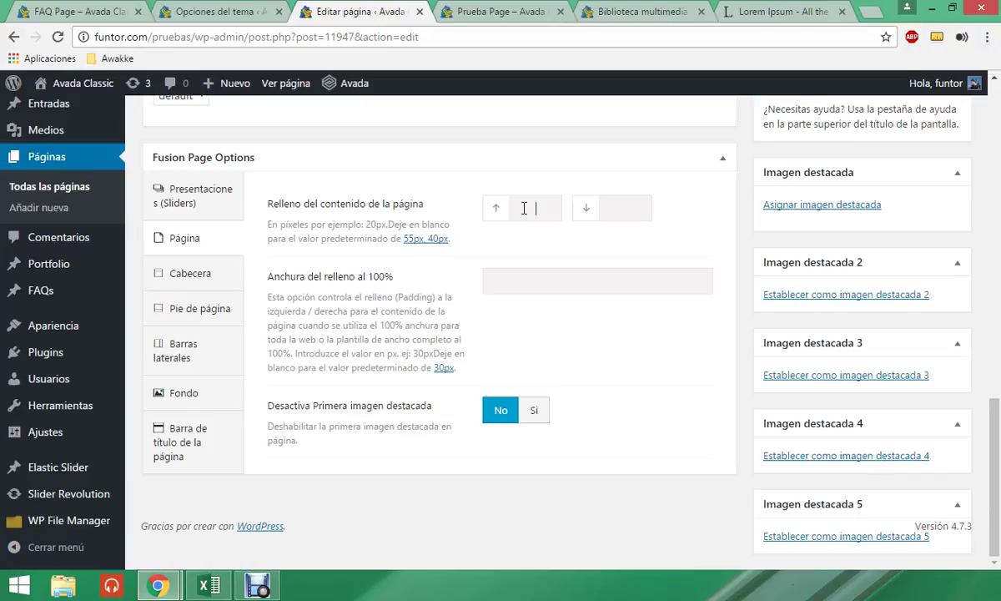
click(208, 277)
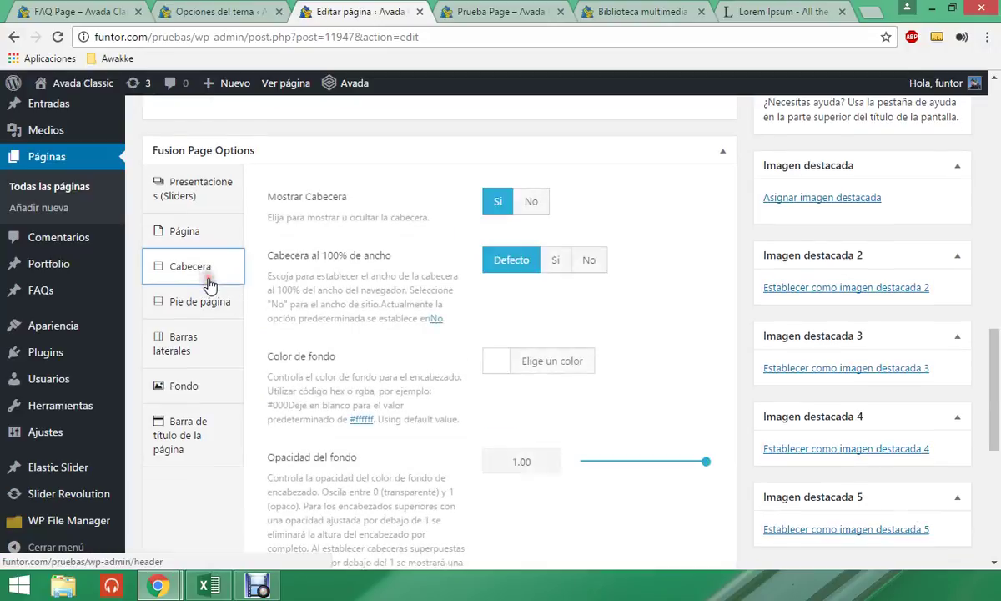
scroll(547, 218, up, 10)
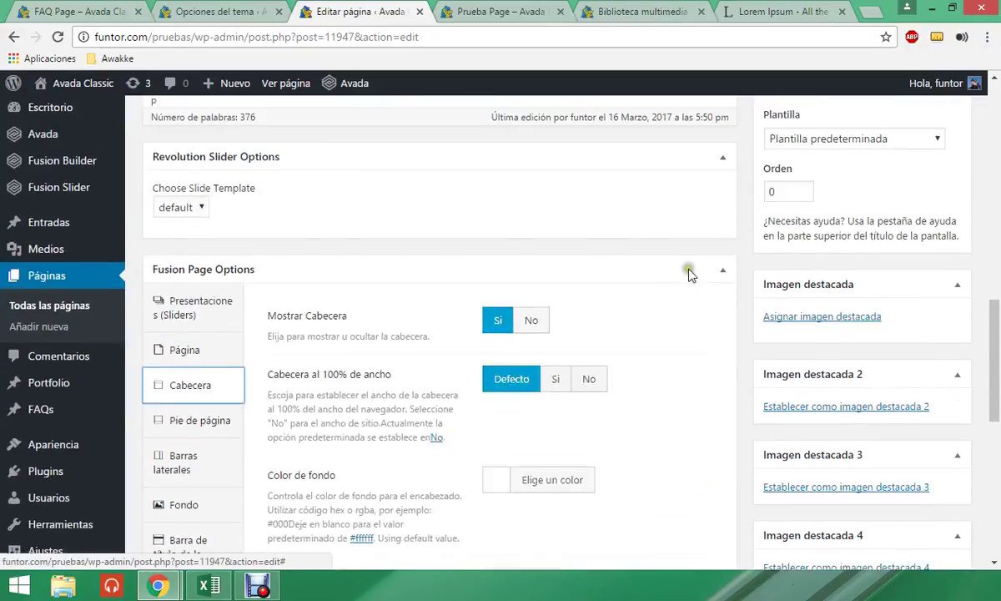
click(924, 318)
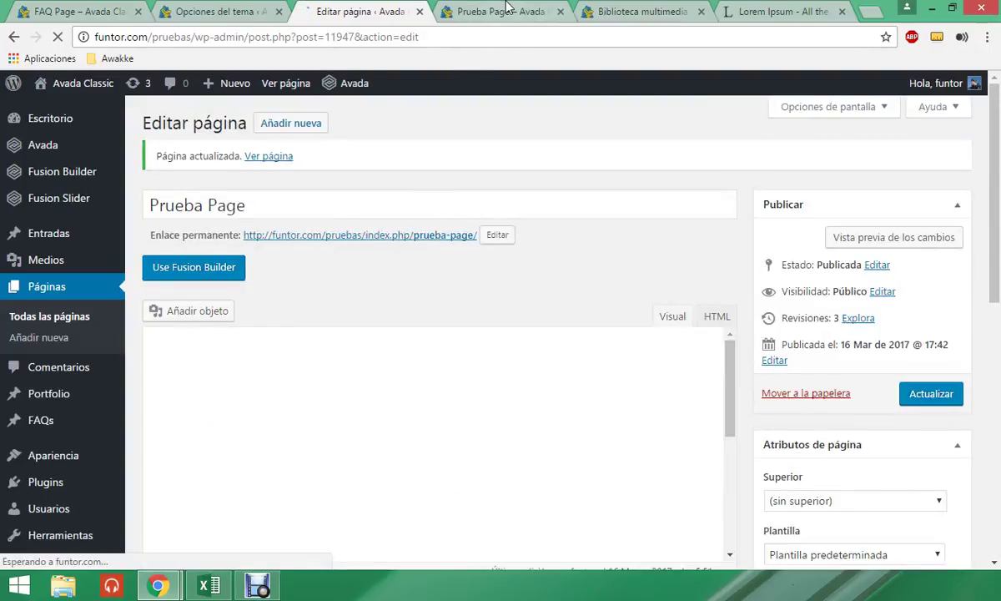
- Reload the live Prueba Page and scroll to the footer, then return to the editor
click(507, 8)
click(488, 36)
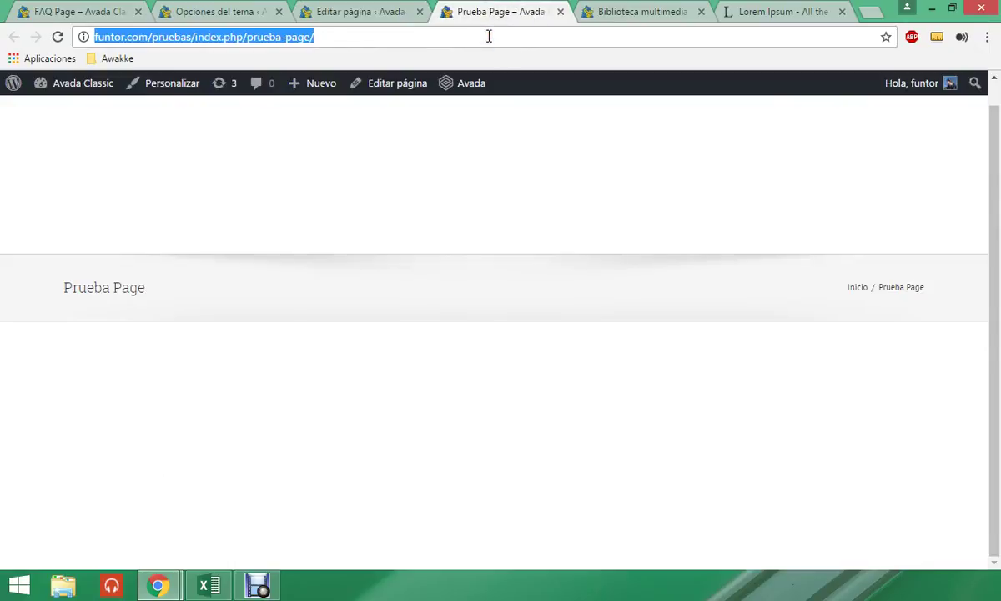
key(Return)
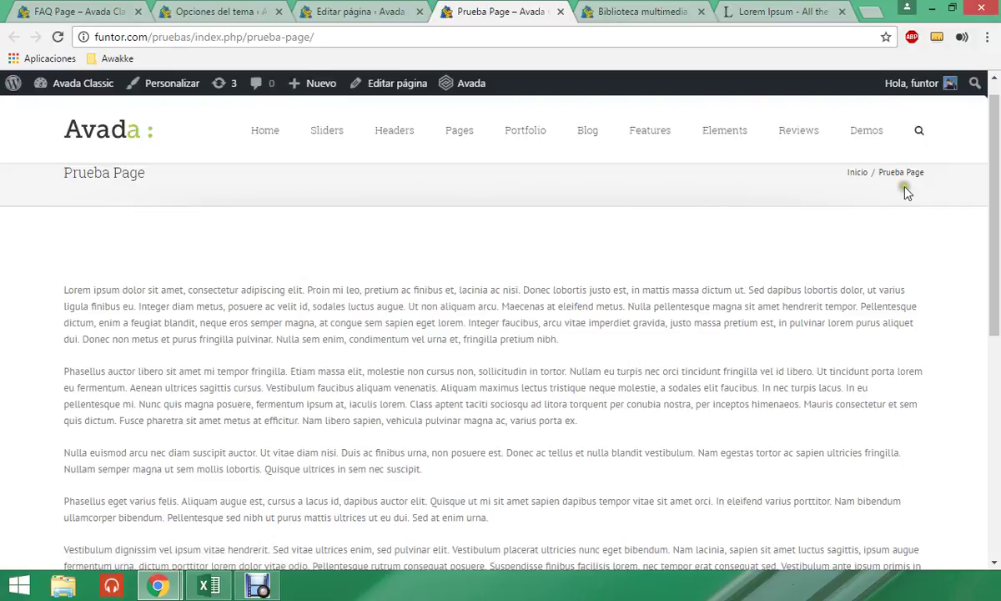
scroll(838, 217, down, 4)
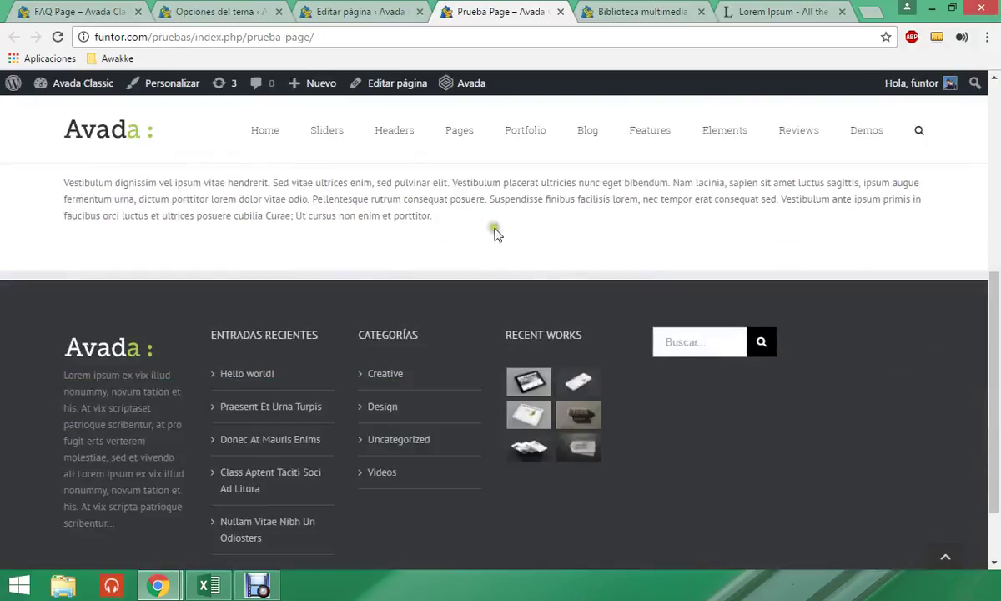
scroll(357, 211, down, 2)
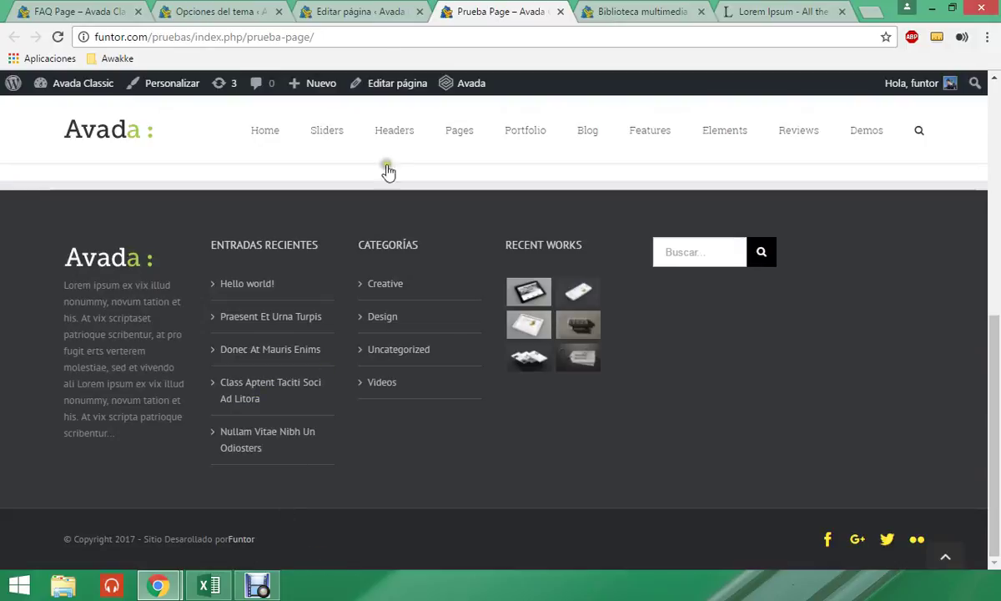
click(351, 12)
scroll(336, 234, down, 15)
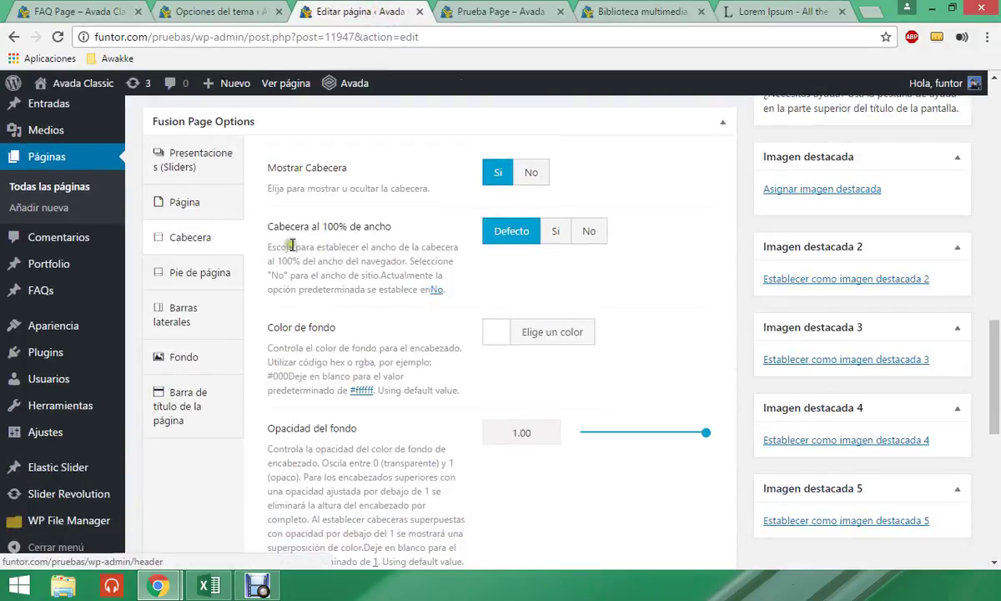
- Set Mostrar Cabecera to No and save the page
click(532, 172)
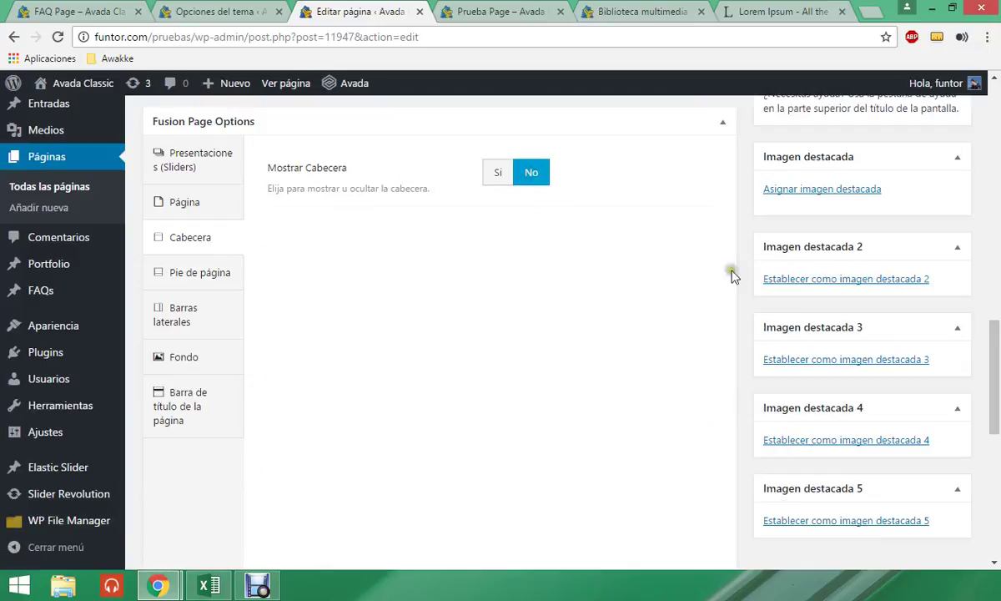
scroll(791, 275, up, 7)
click(926, 321)
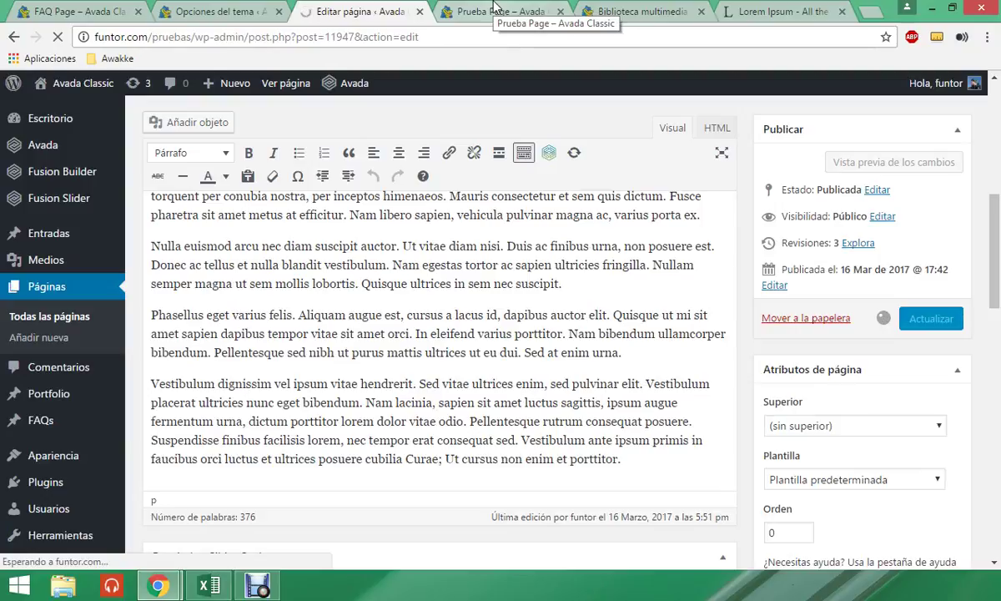
- Copy the Home menu link address and reload the live Prueba Page without its header
click(494, 10)
click(473, 37)
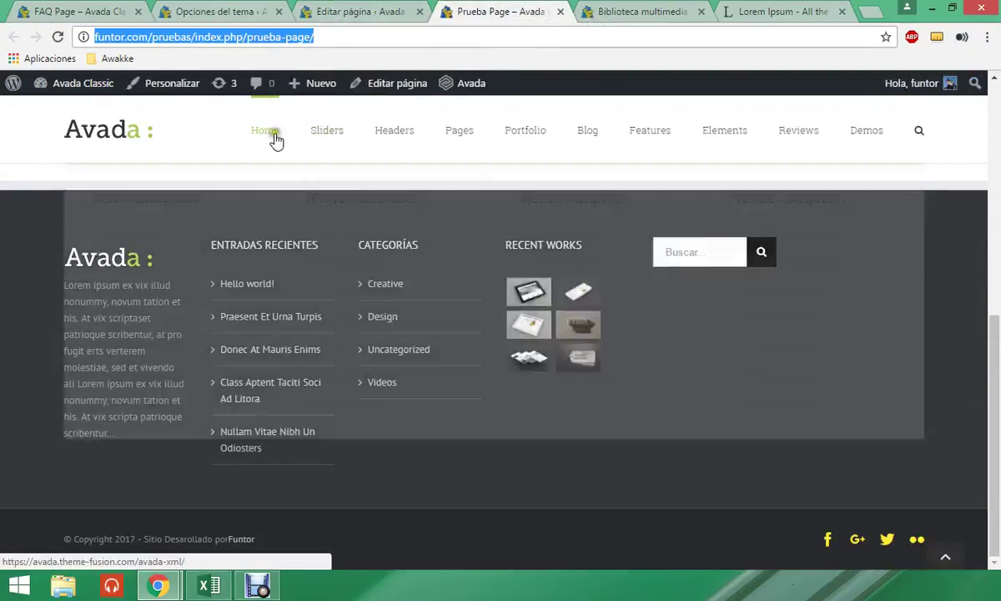
right_click(267, 133)
click(333, 227)
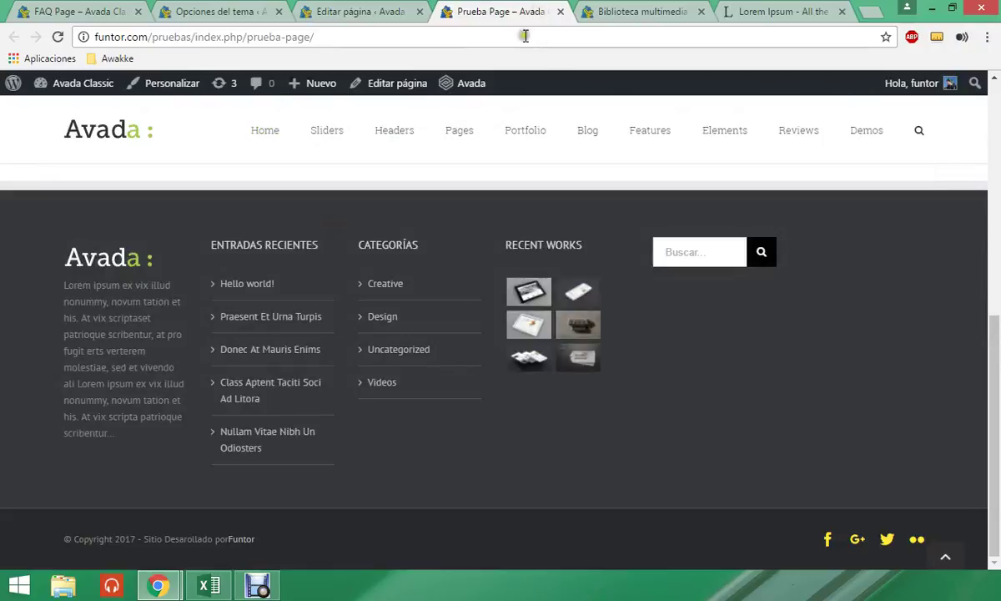
click(518, 38)
key(Return)
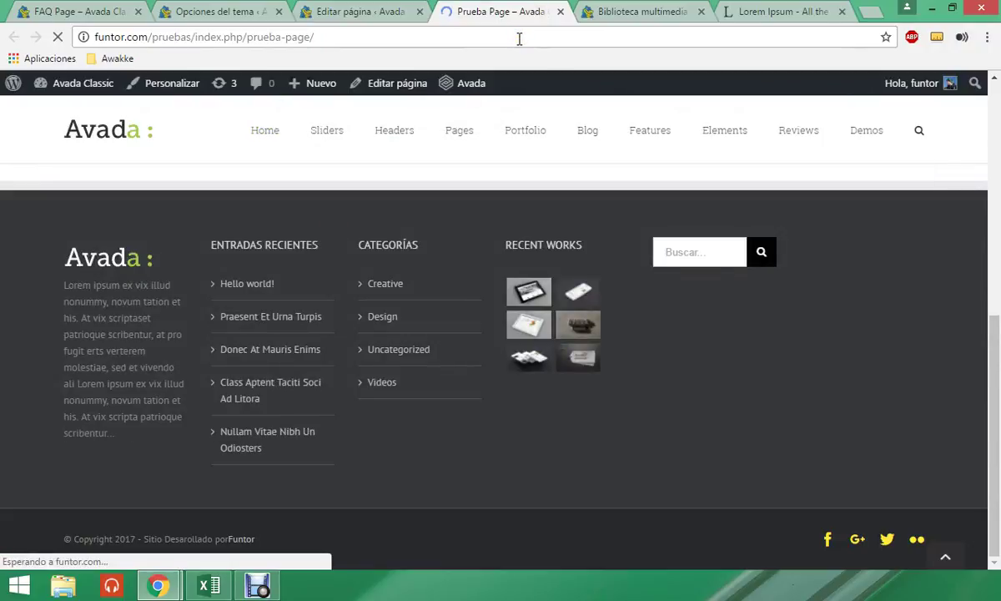
scroll(492, 156, down, 10)
scroll(493, 156, up, 10)
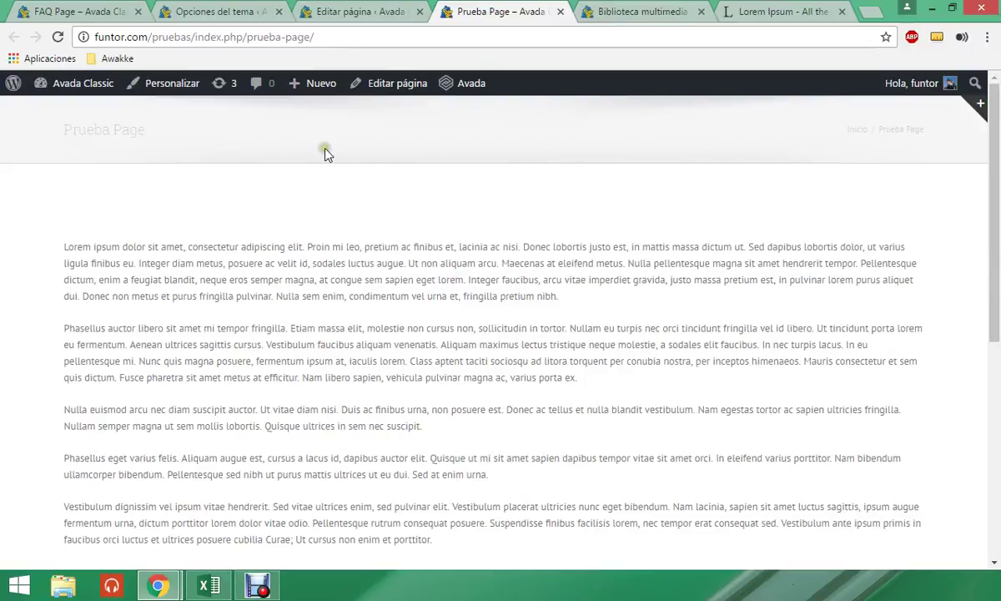
drag(321, 37, 76, 36)
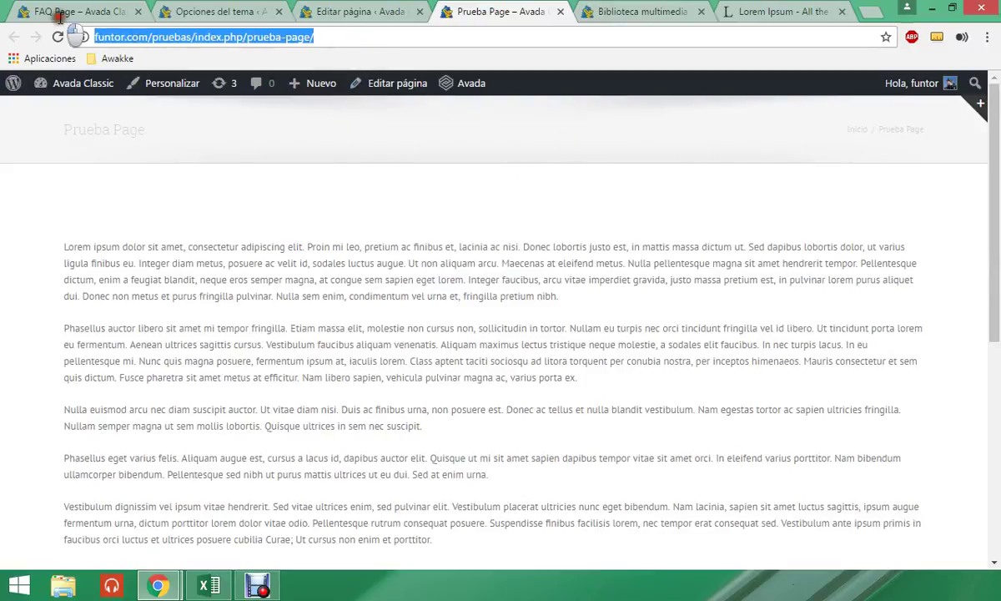
- Load the copied Home link address in the address bar, then go back to Prueba Page
right_click(126, 40)
click(177, 109)
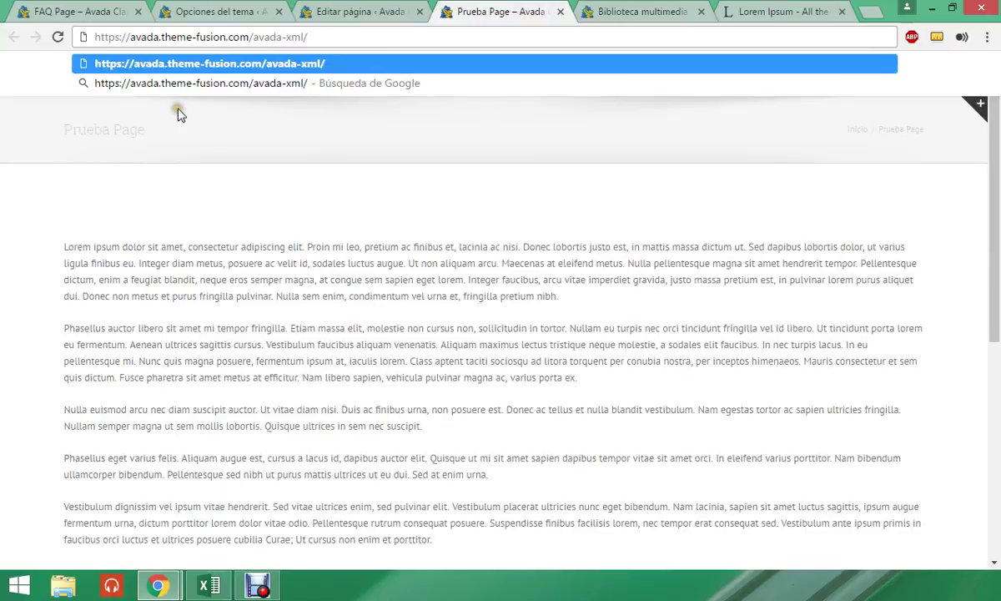
key(Return)
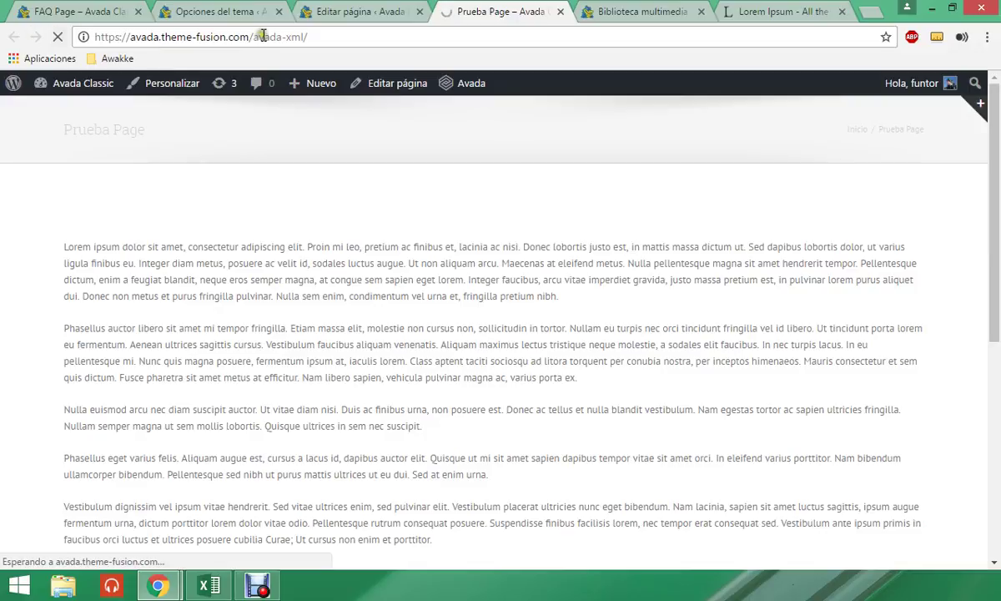
click(292, 36)
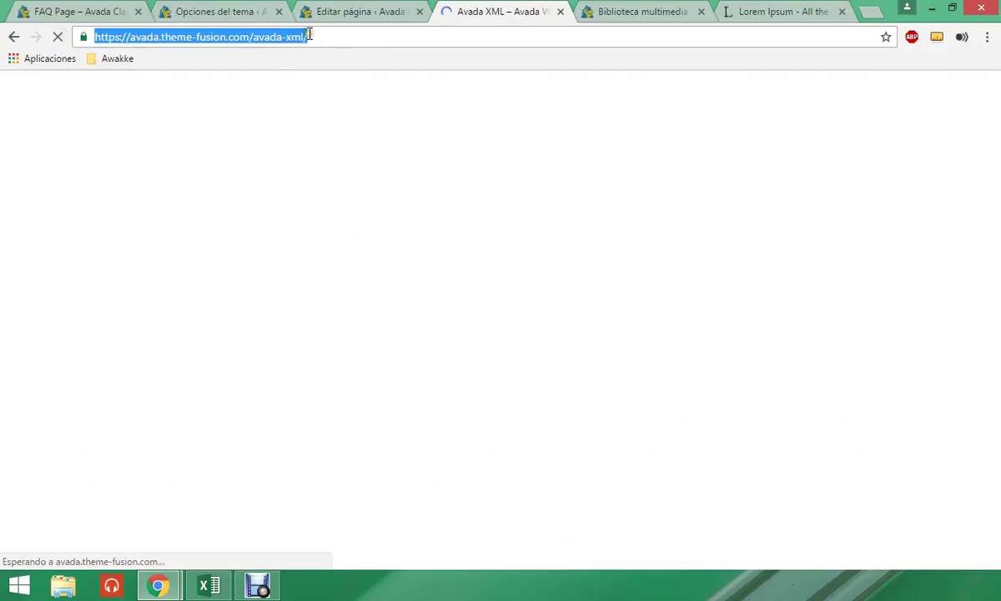
click(12, 38)
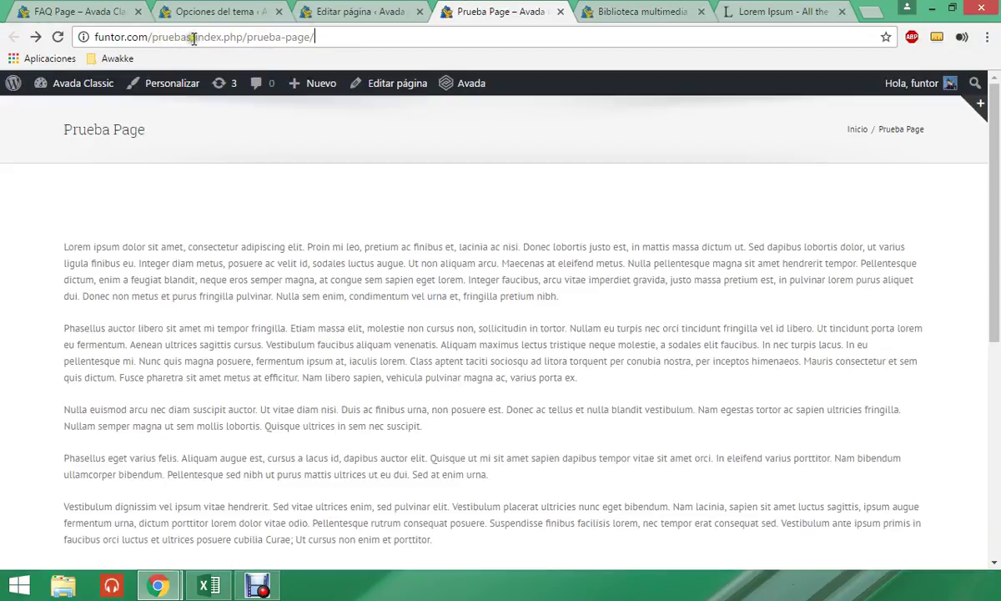
- Trim the address to the site home funtor.com/pruebas/ and browse it
drag(195, 37, 392, 37)
key(BackSpace)
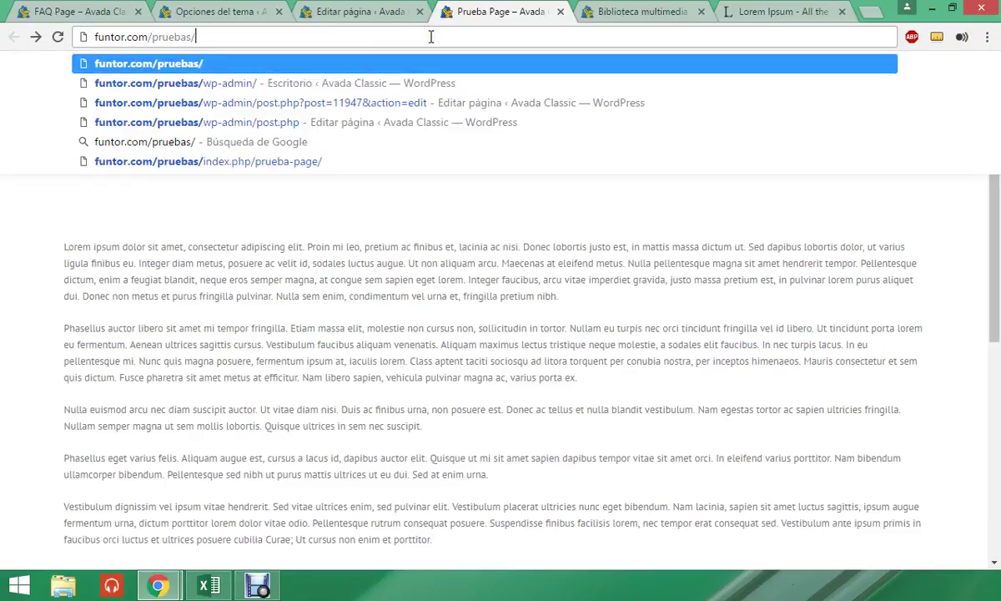
key(Return)
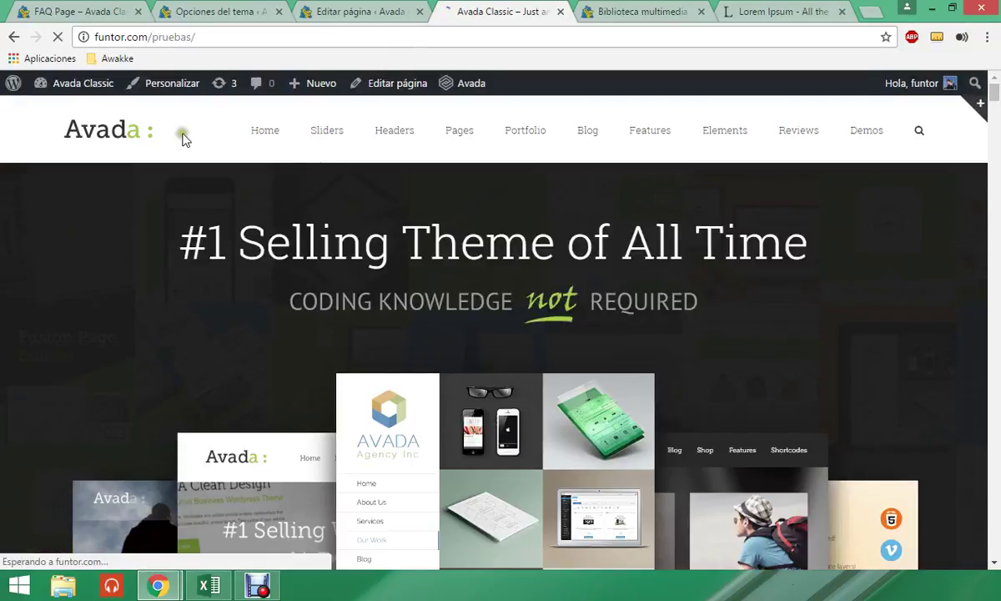
scroll(503, 188, down, 3)
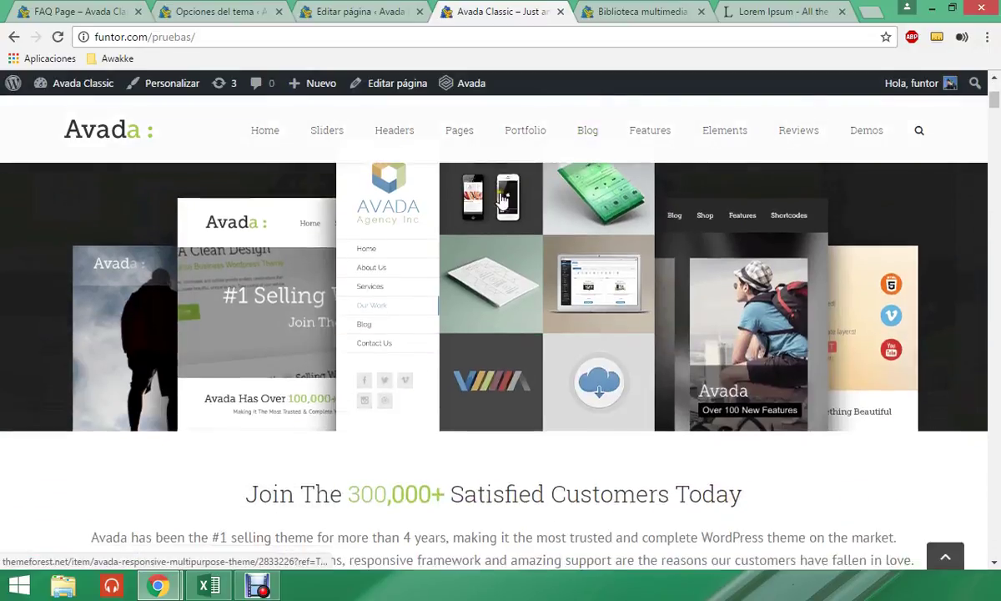
scroll(502, 200, down, 3)
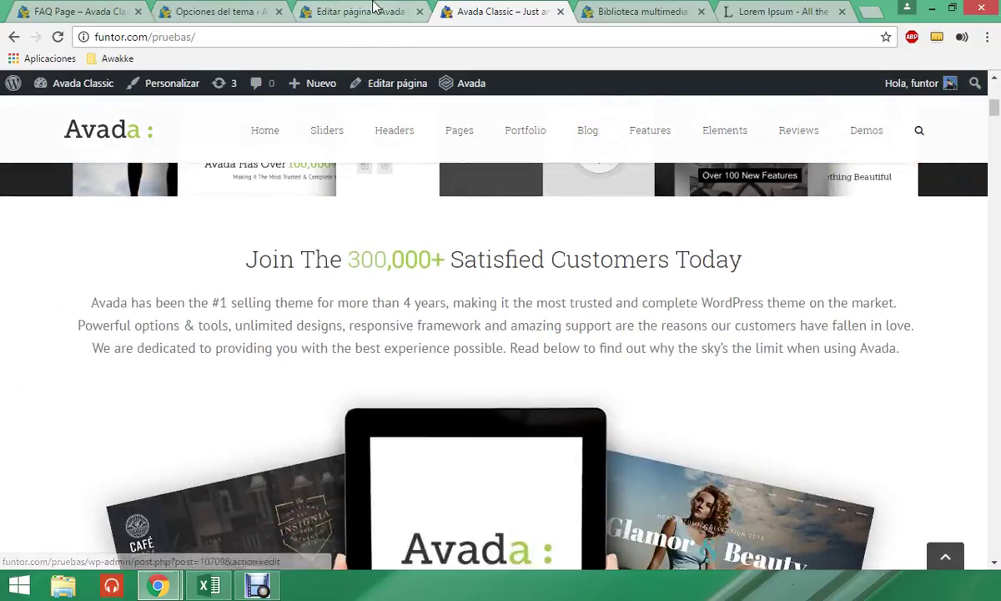
- Open the live page from the permalink and close the Avada demo and media library tabs
click(355, 11)
click(426, 223)
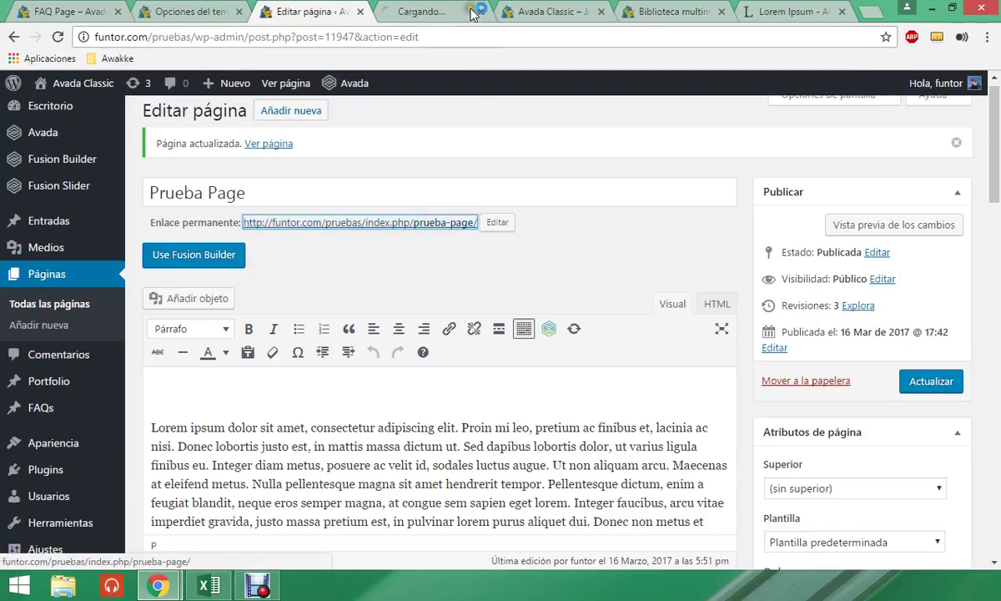
click(450, 9)
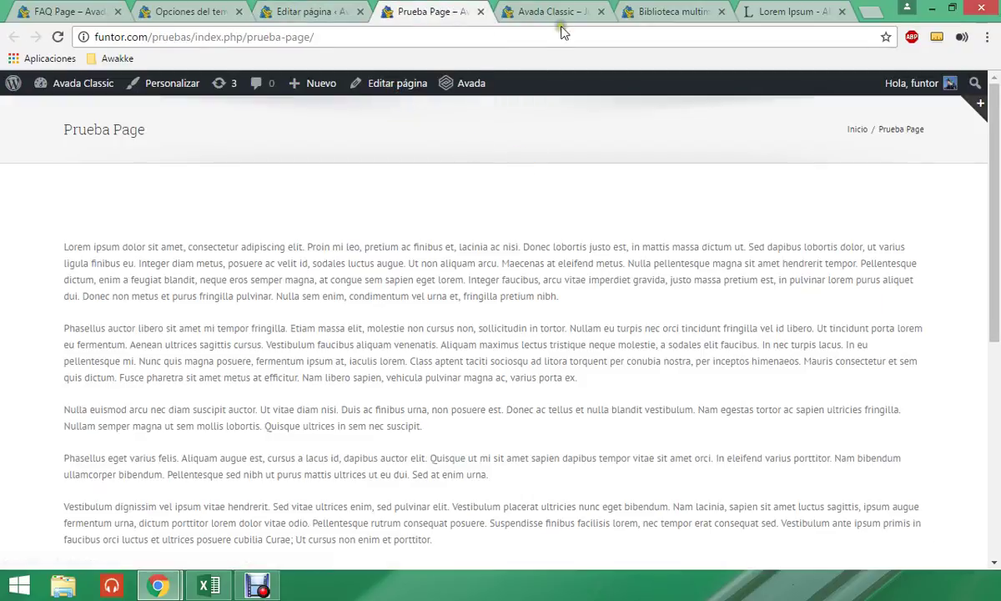
click(563, 11)
middle_click(562, 11)
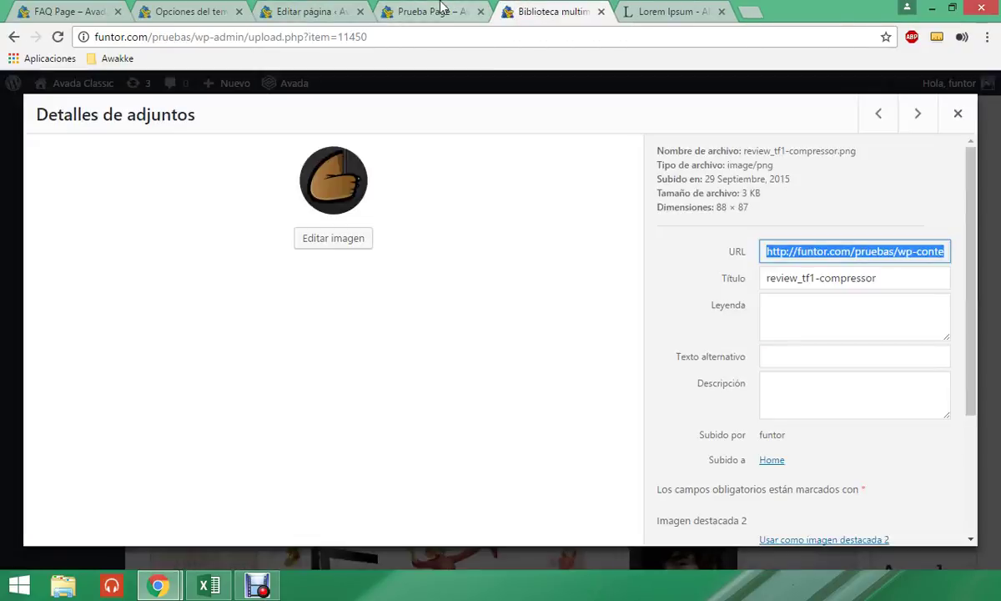
middle_click(557, 6)
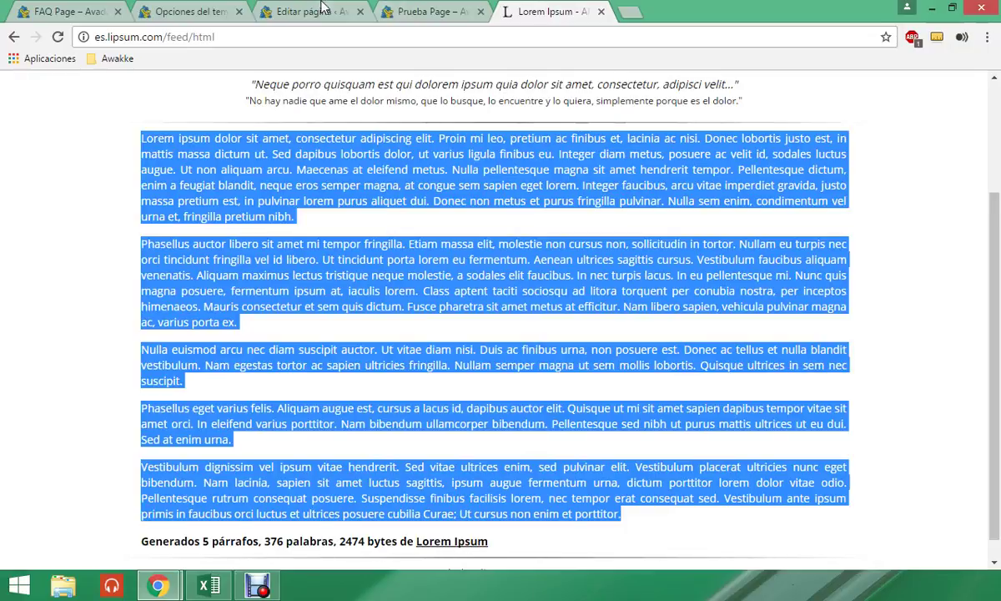
- Switch Mostrar Cabecera back to Sí and review the extra header width, colour and opacity settings
click(324, 7)
scroll(479, 277, down, 3)
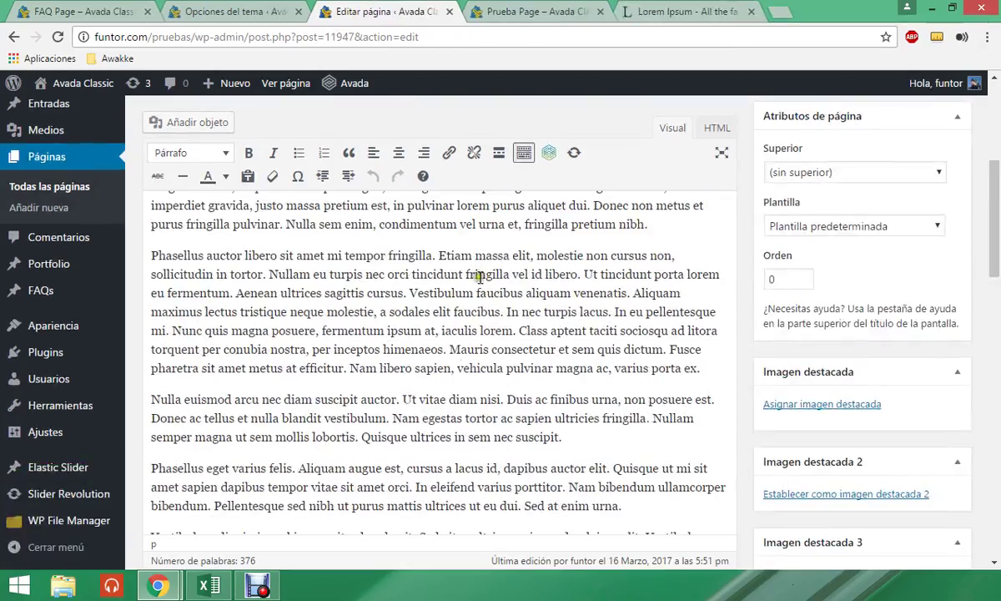
scroll(480, 277, down, 5)
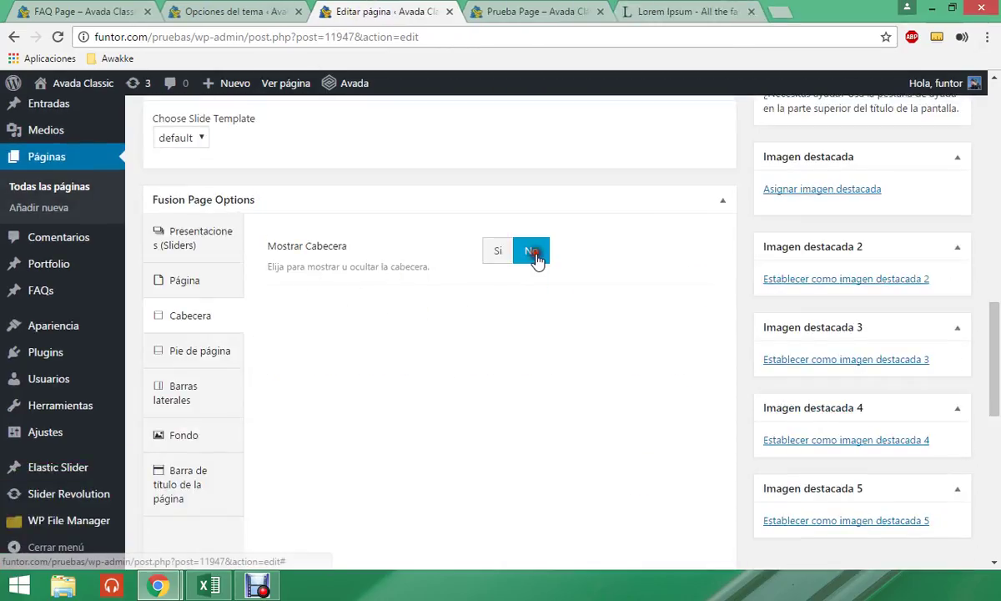
click(501, 254)
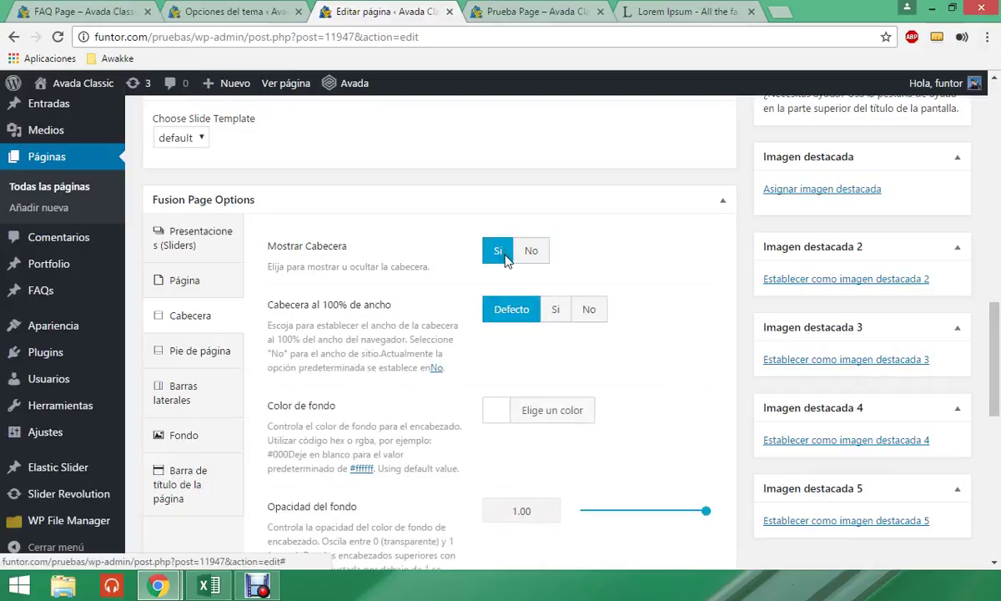
scroll(523, 340, down, 1)
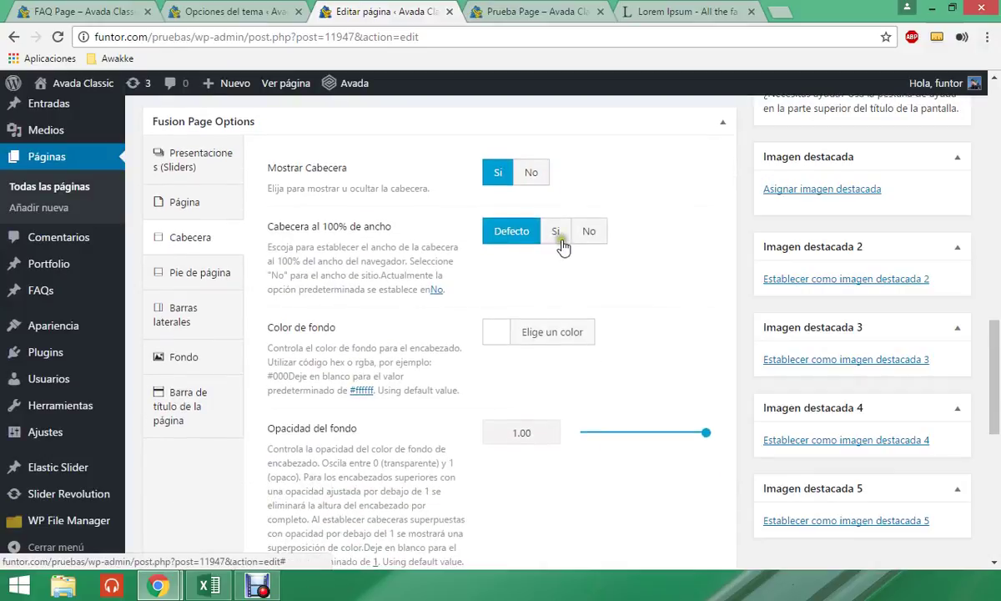
scroll(573, 311, down, 1)
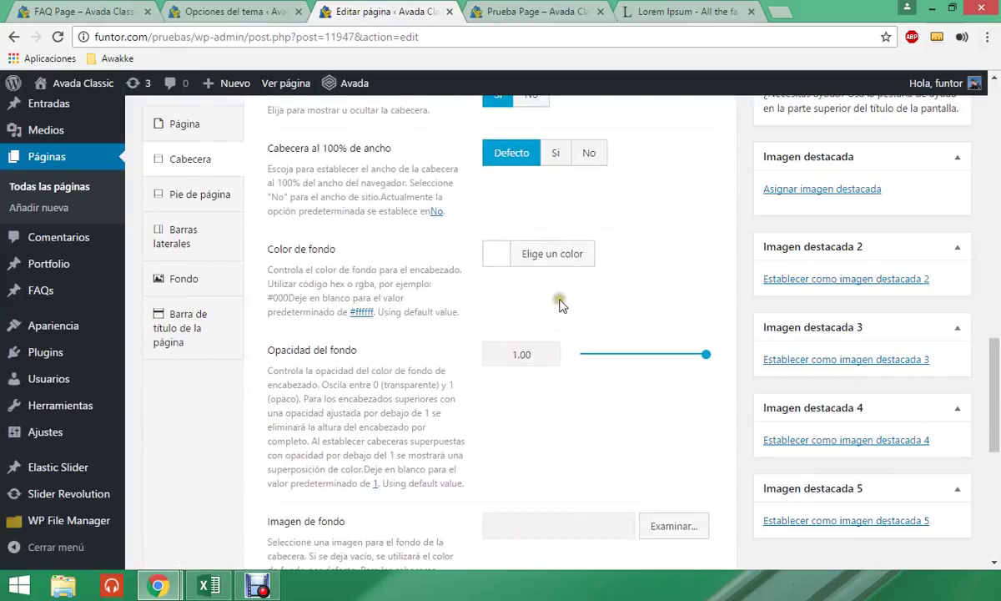
scroll(563, 309, down, 2)
scroll(557, 311, down, 2)
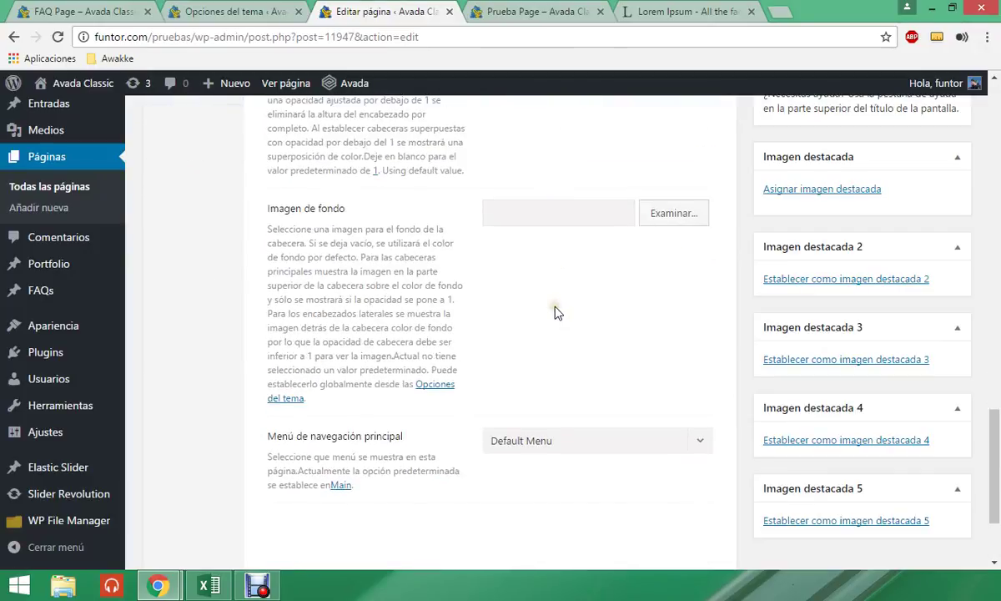
scroll(556, 309, up, 4)
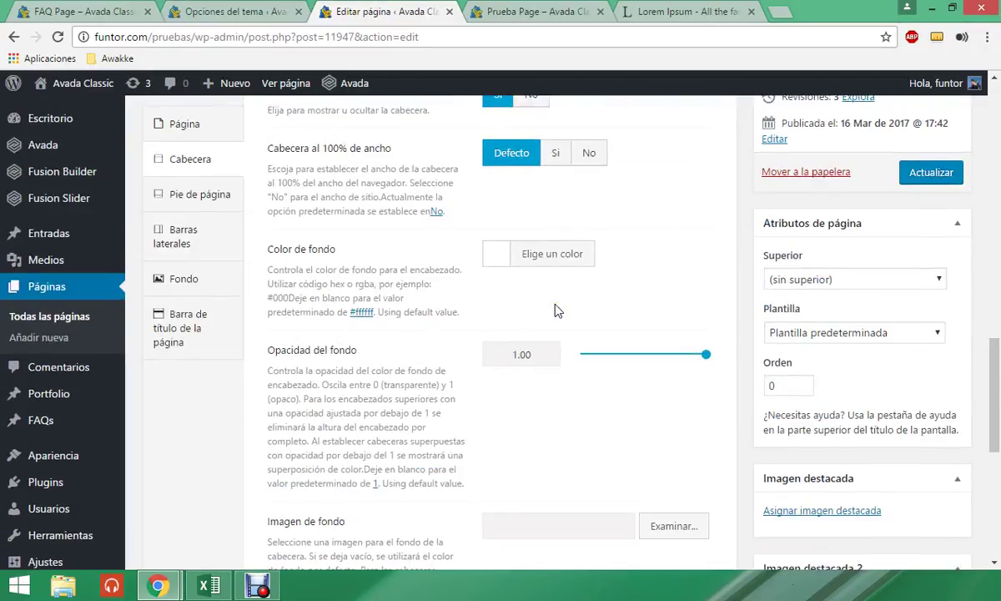
scroll(557, 311, up, 2)
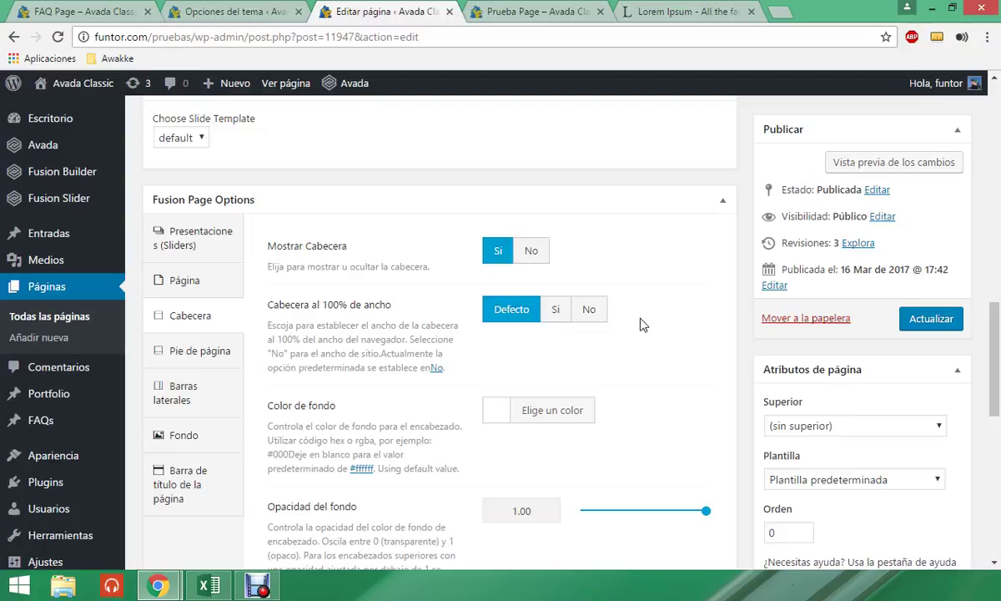
- Show the Pie de página options, leaving all three at Defecto
click(201, 350)
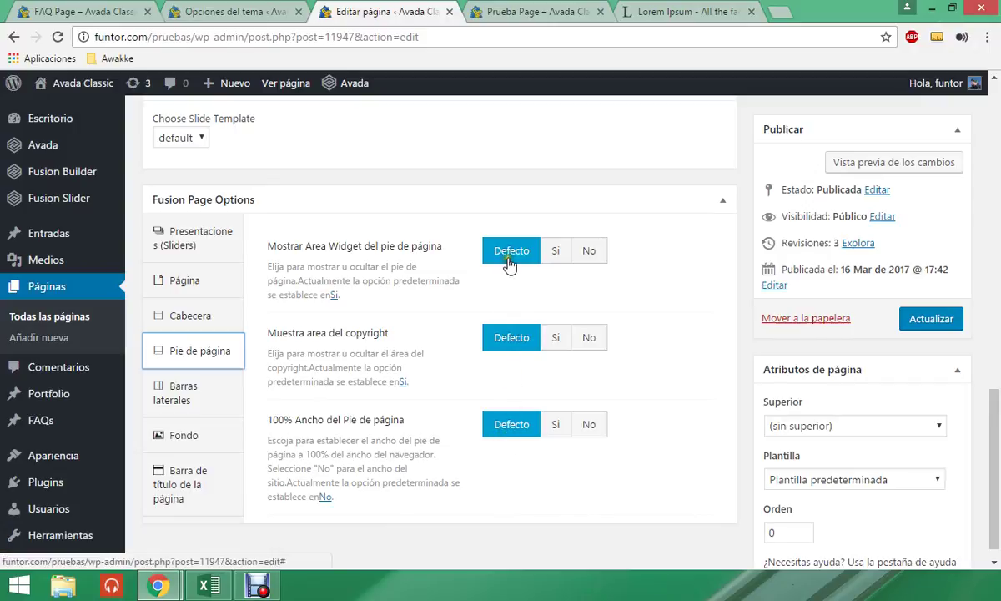
scroll(458, 377, up, 1)
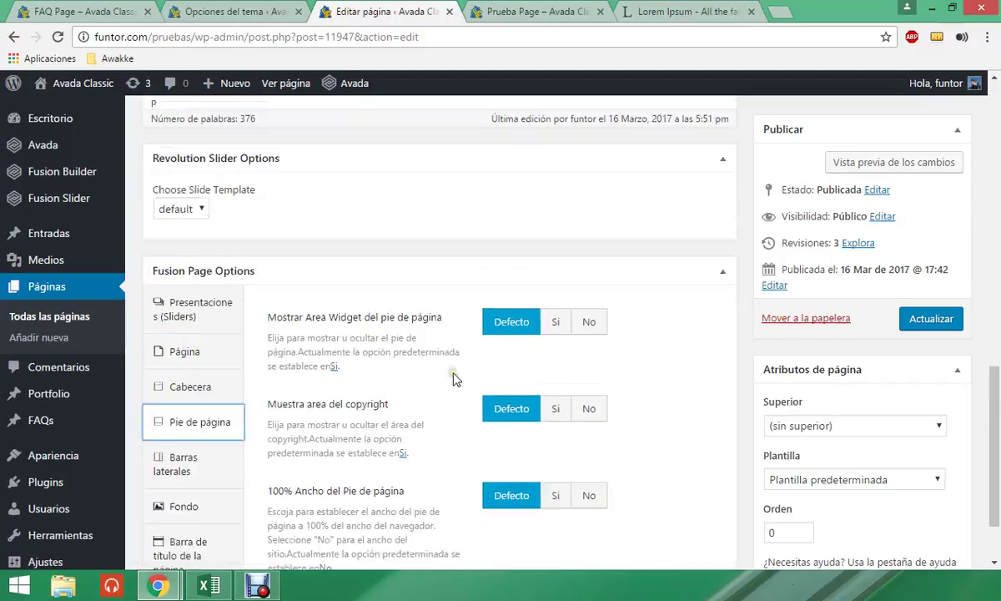
mouse_move(66, 148)
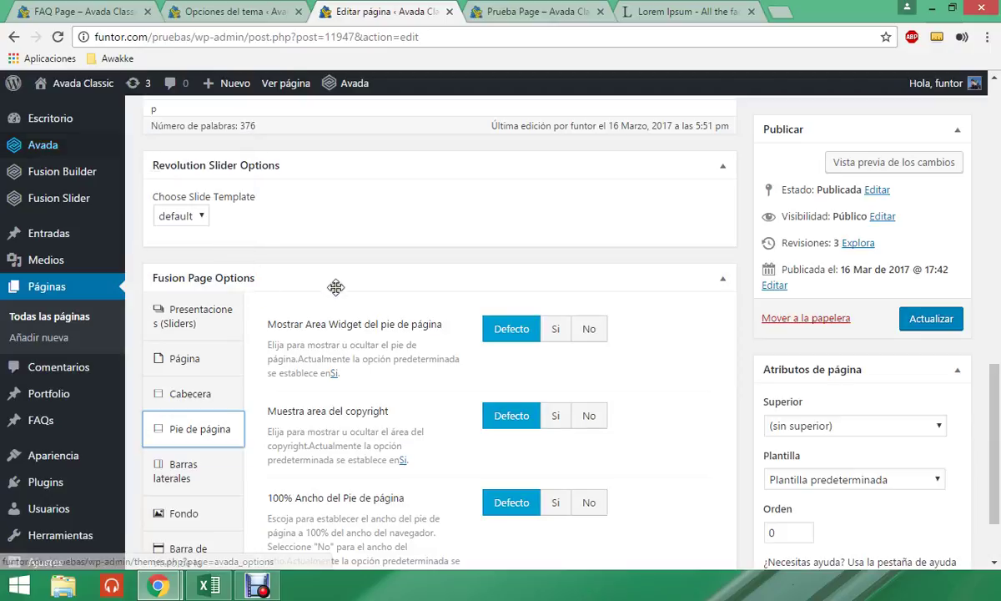
scroll(334, 288, down, 1)
- Set Seleccione Barra lateral 1 to Sidebar por defecto and save the page
click(188, 390)
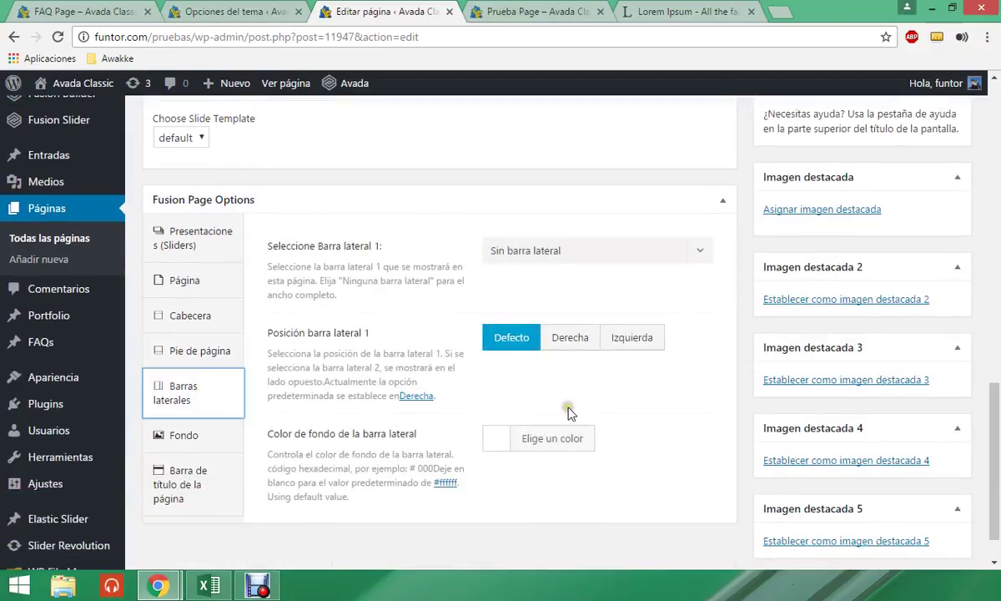
click(568, 257)
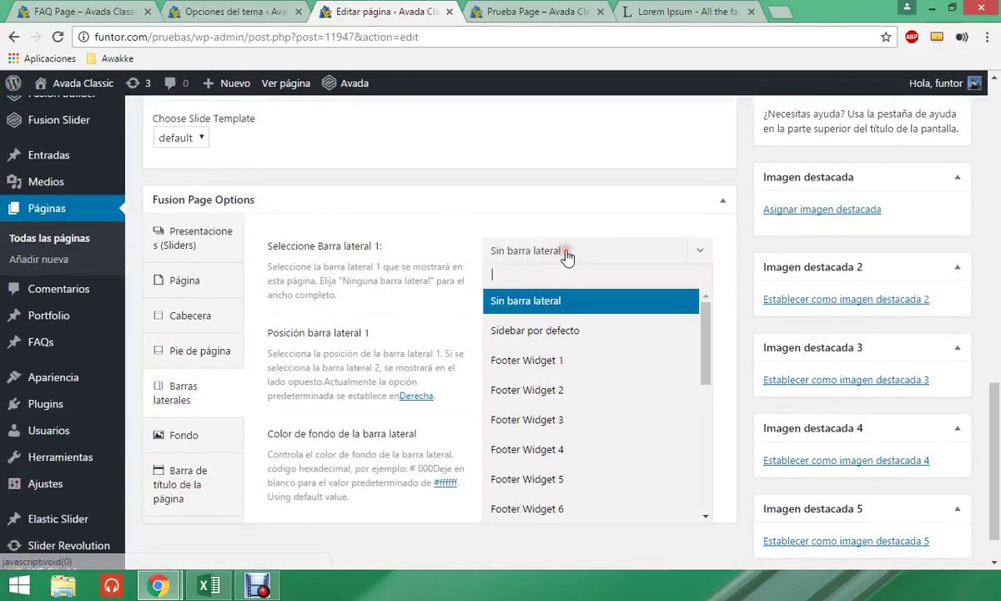
click(534, 331)
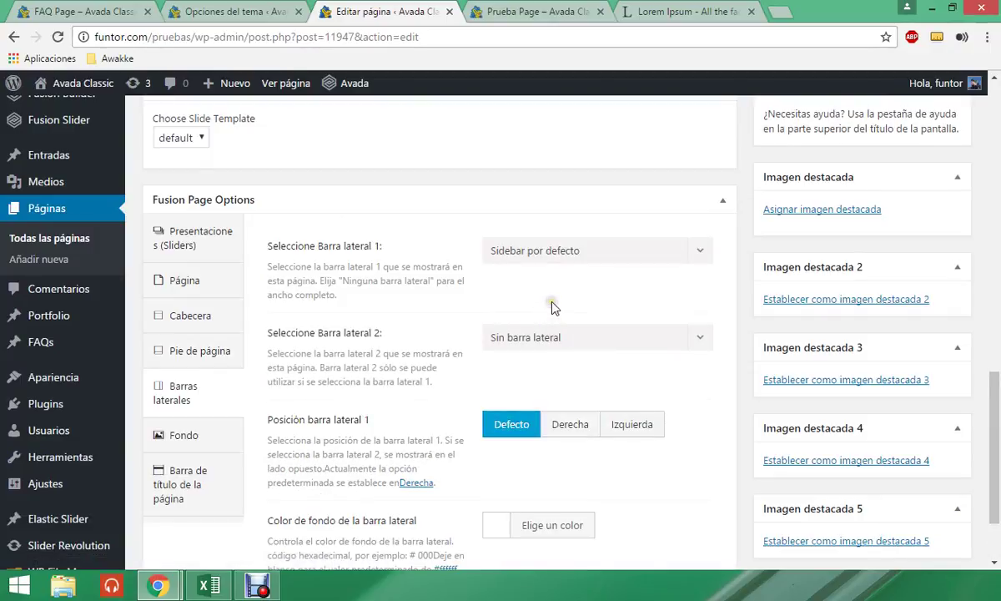
scroll(674, 314, up, 3)
scroll(674, 314, up, 3)
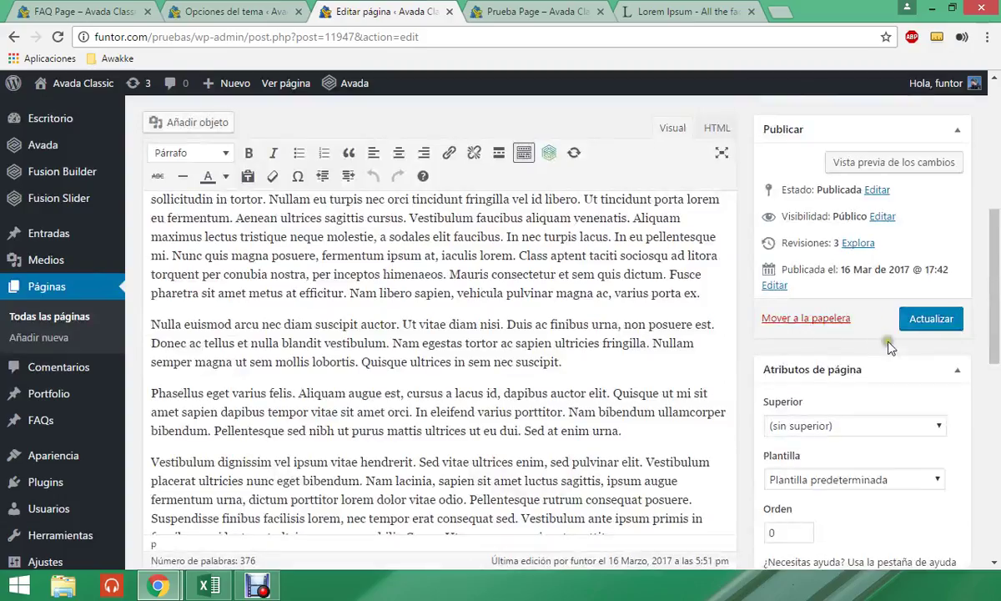
click(918, 320)
- Reload the live Prueba Page to check the new sidebar with search and Entradas recientes
click(538, 11)
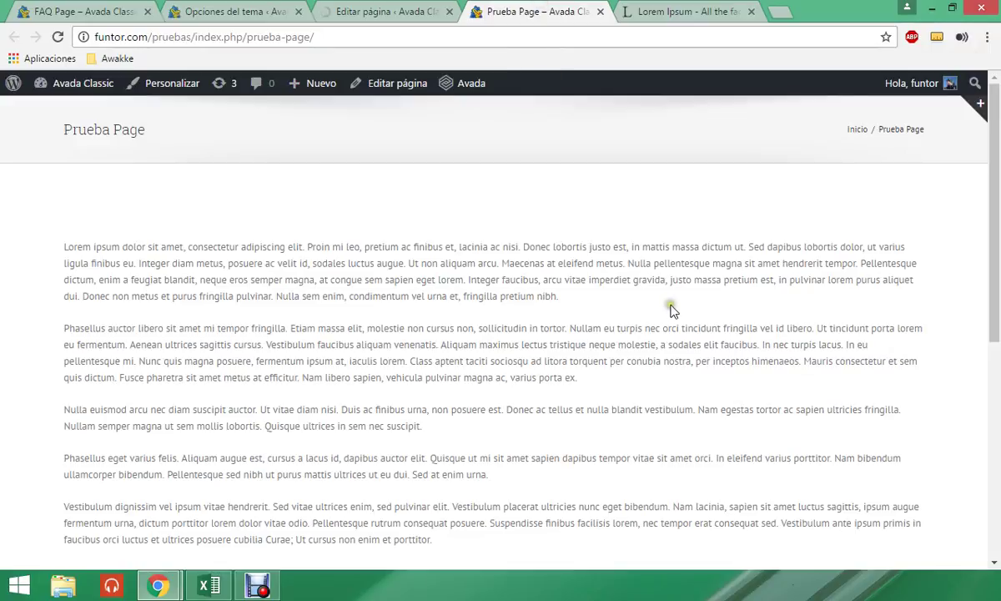
click(377, 42)
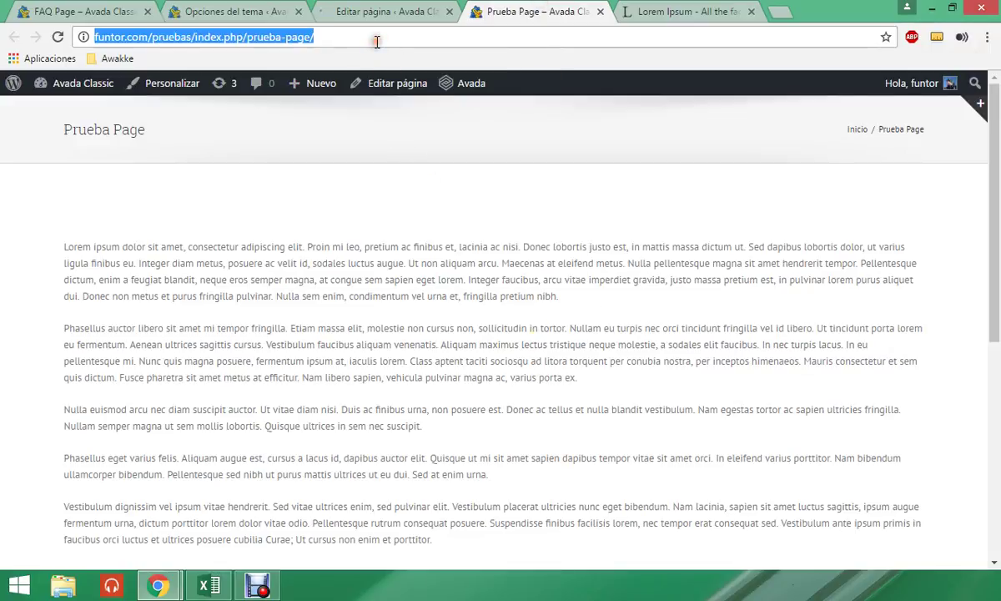
key(Return)
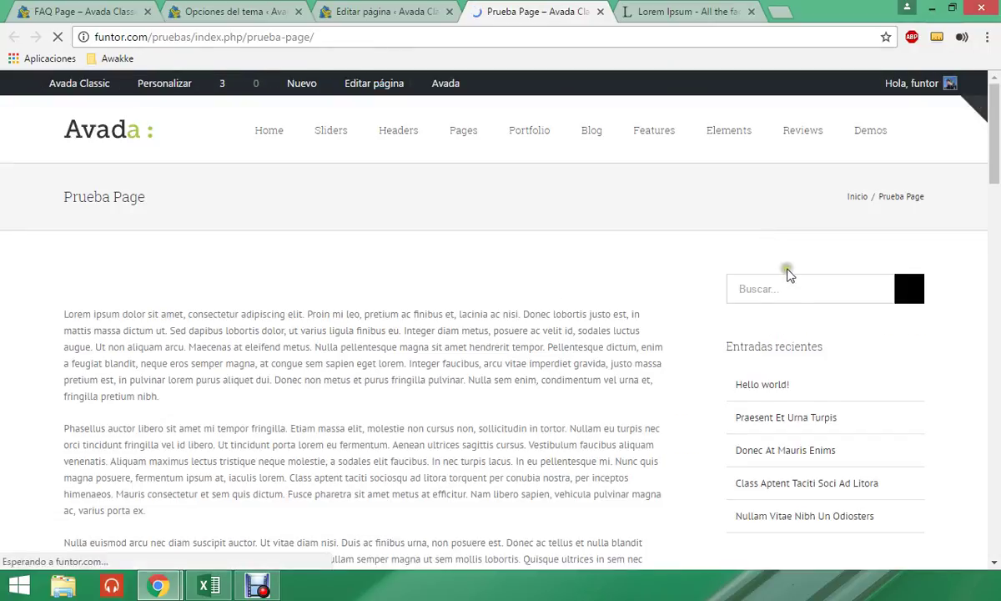
scroll(818, 354, down, 8)
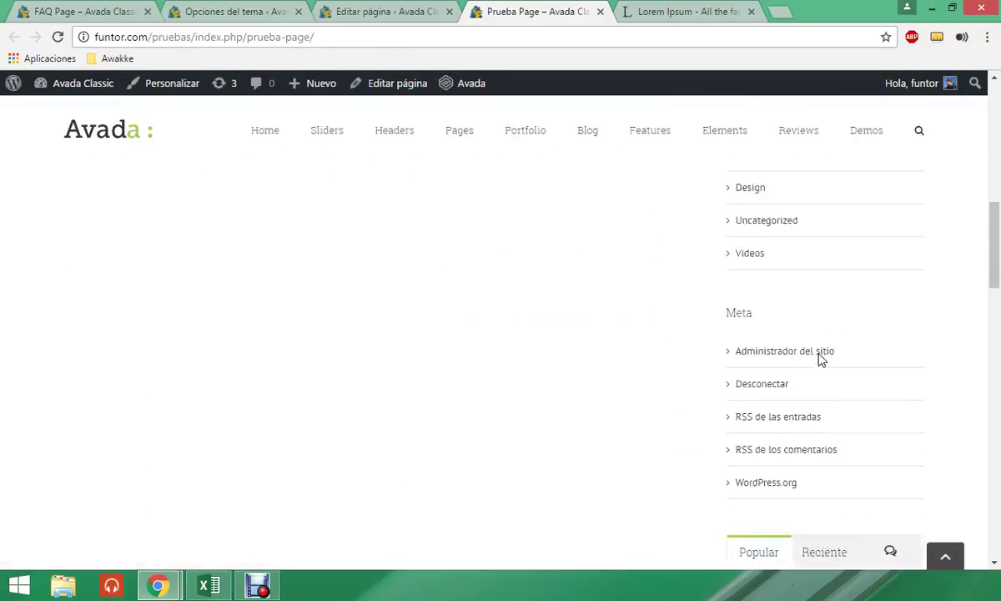
scroll(818, 355, up, 8)
scroll(820, 359, up, 1)
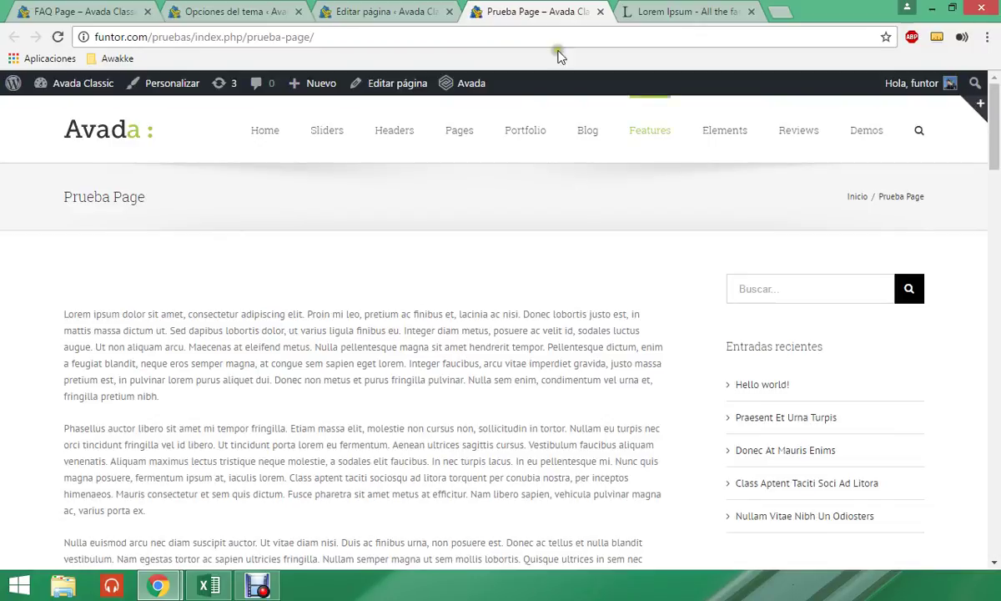
- Keep Barra lateral 2 at Sin barra lateral in the sidebar settings
click(383, 11)
scroll(481, 424, down, 5)
scroll(443, 421, down, 10)
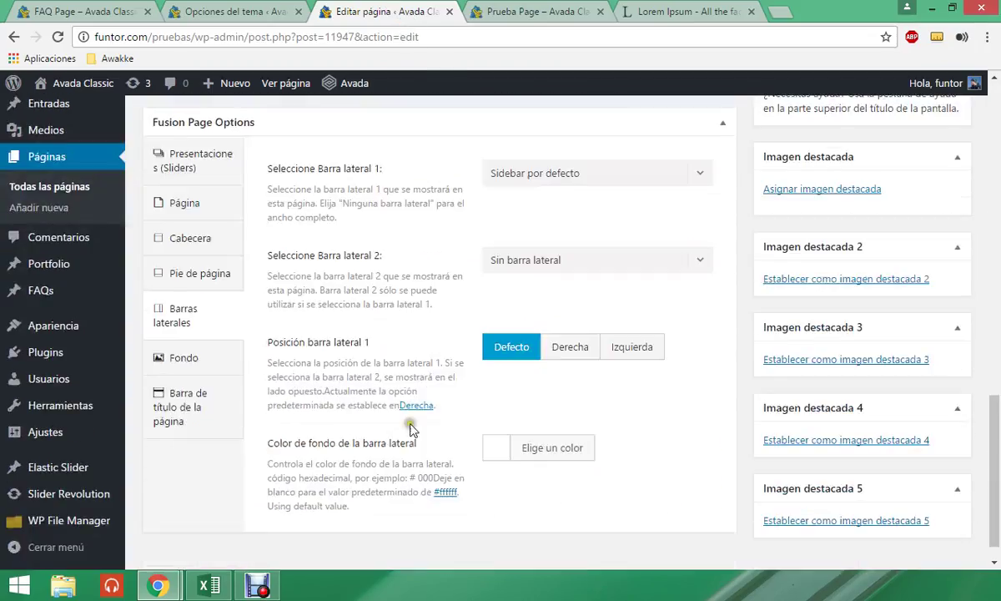
scroll(440, 376, up, 2)
click(536, 311)
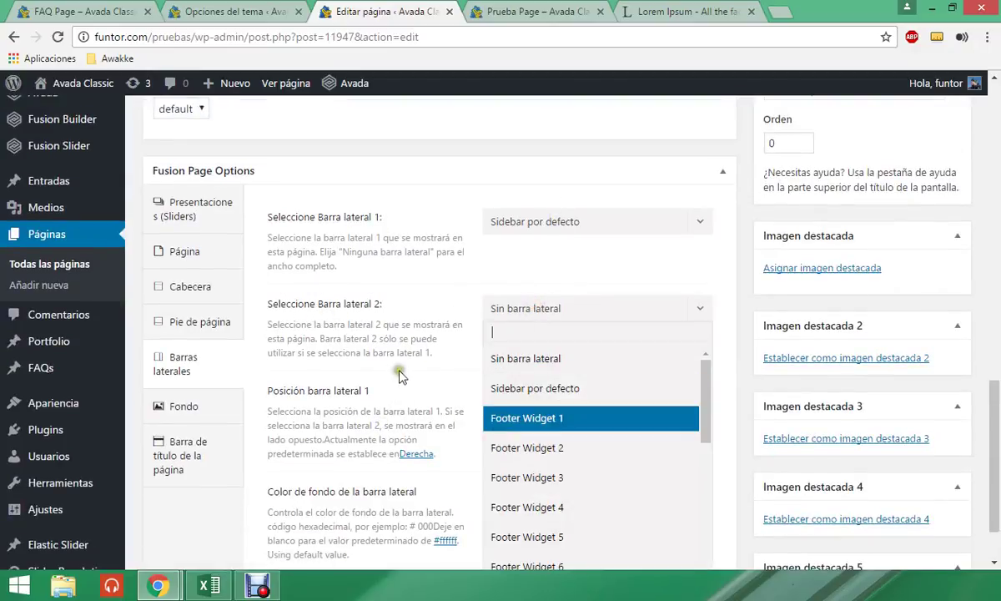
click(374, 347)
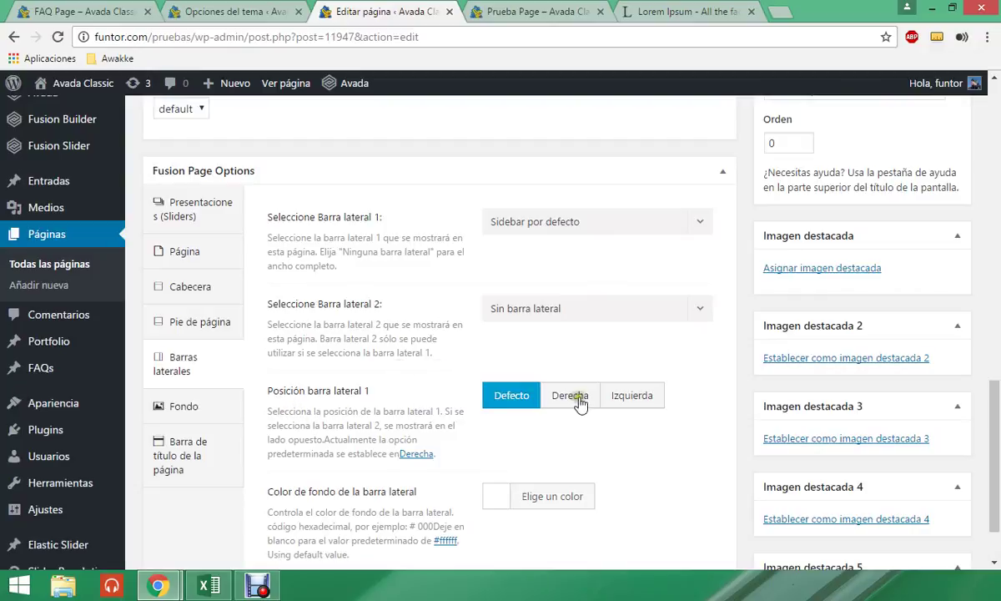
- Show the Fondo background options, with Formato at Defecto
scroll(589, 397, down, 1)
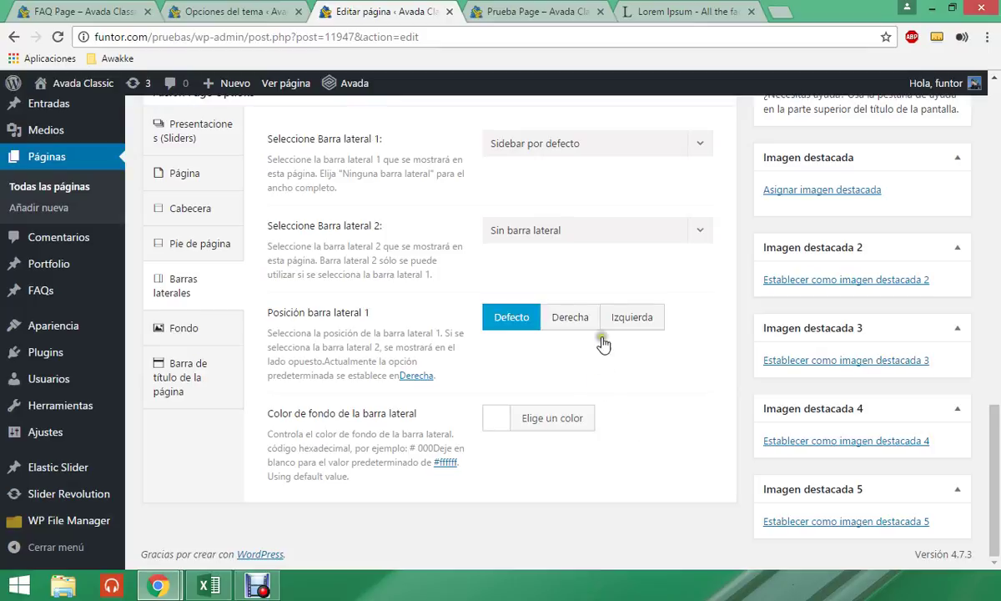
click(189, 331)
scroll(484, 347, up, 1)
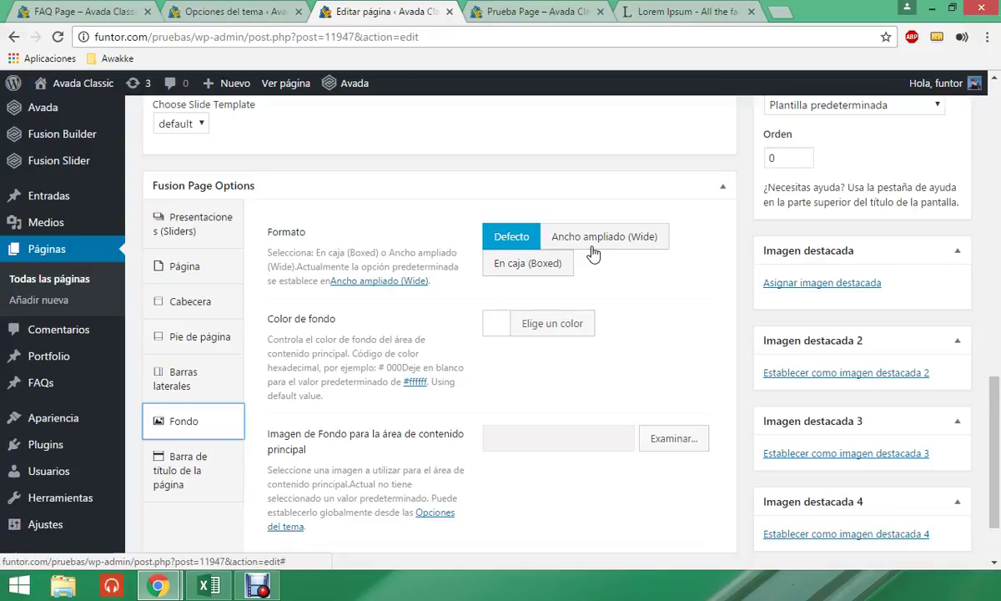
- Set the content background colour to red #f44336 and save the page
scroll(543, 369, up, 1)
scroll(543, 384, down, 1)
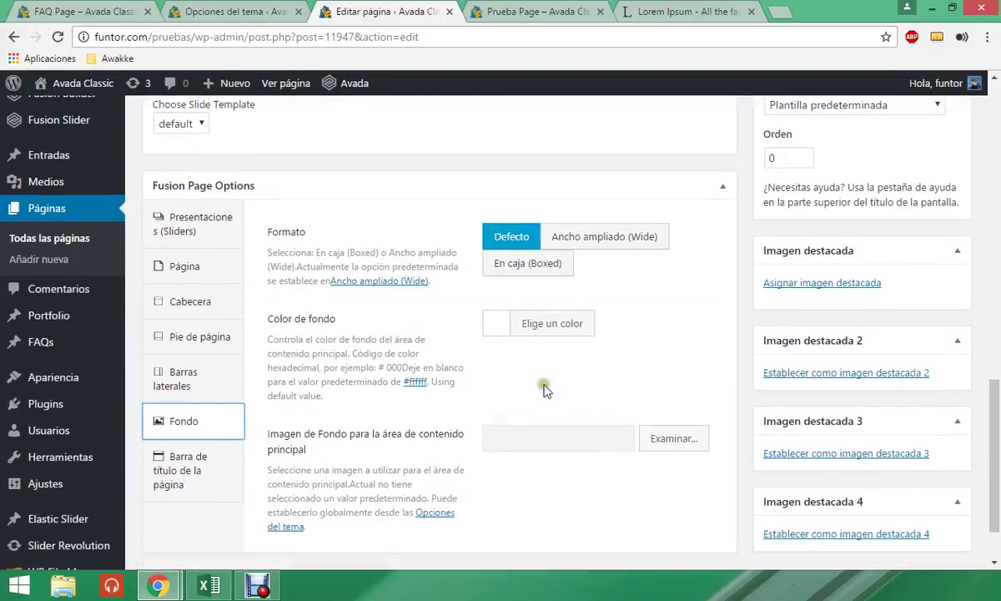
click(540, 331)
click(534, 523)
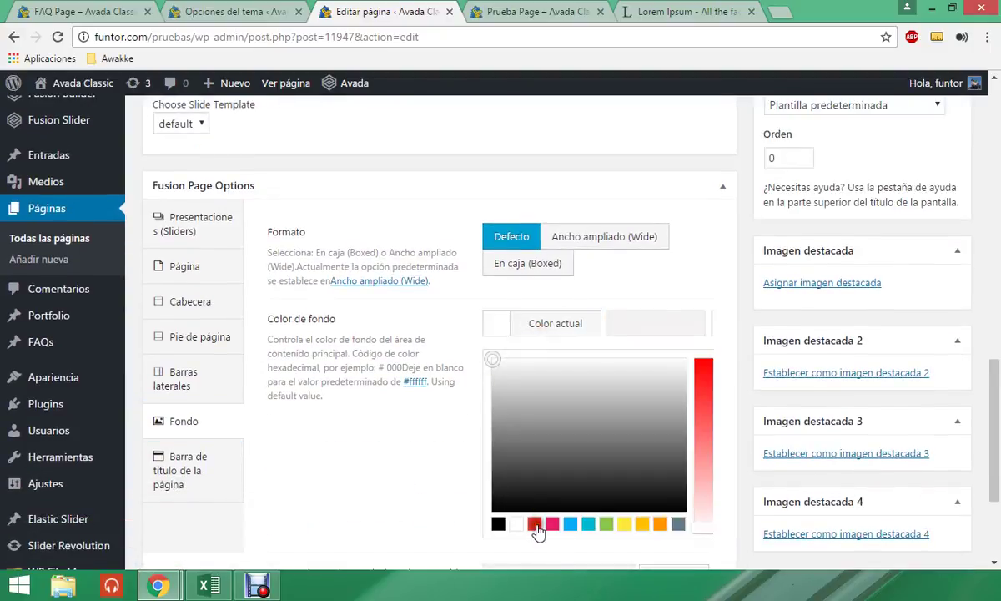
scroll(682, 376, up, 2)
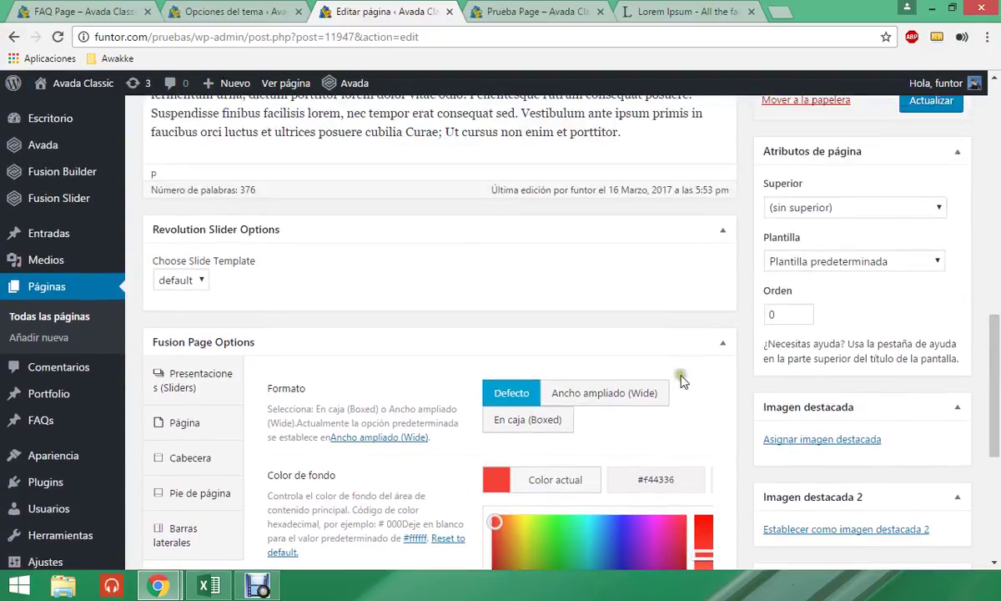
click(926, 102)
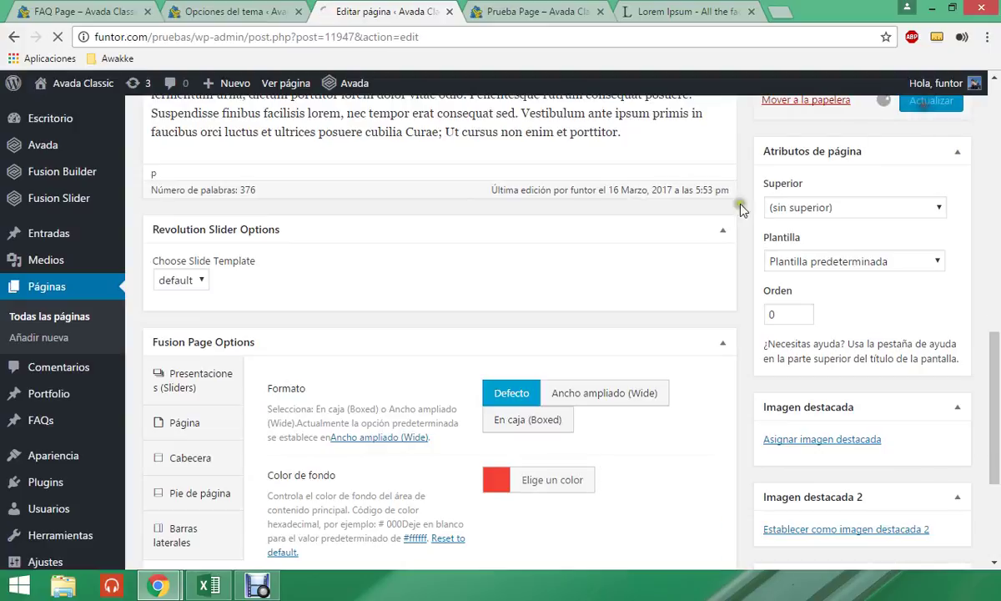
- Reload the live Prueba Page to see the red content background
click(520, 14)
click(514, 38)
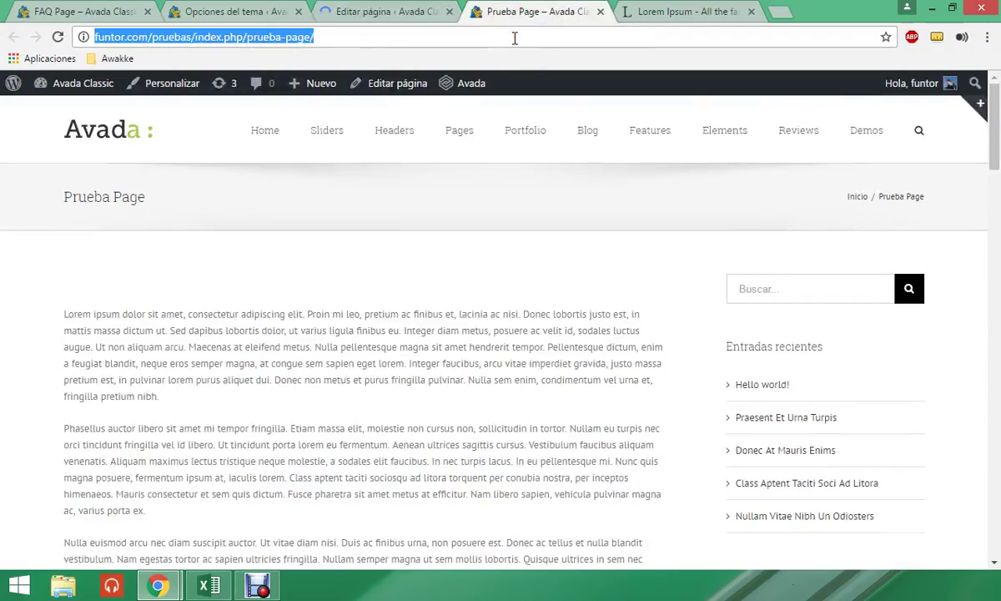
key(Return)
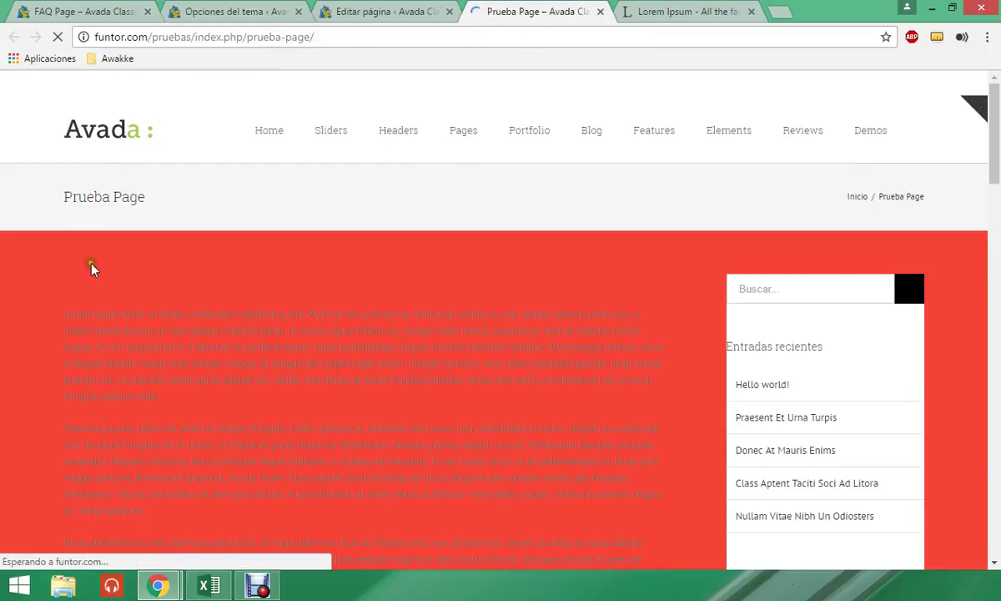
scroll(515, 359, down, 1)
scroll(501, 350, up, 2)
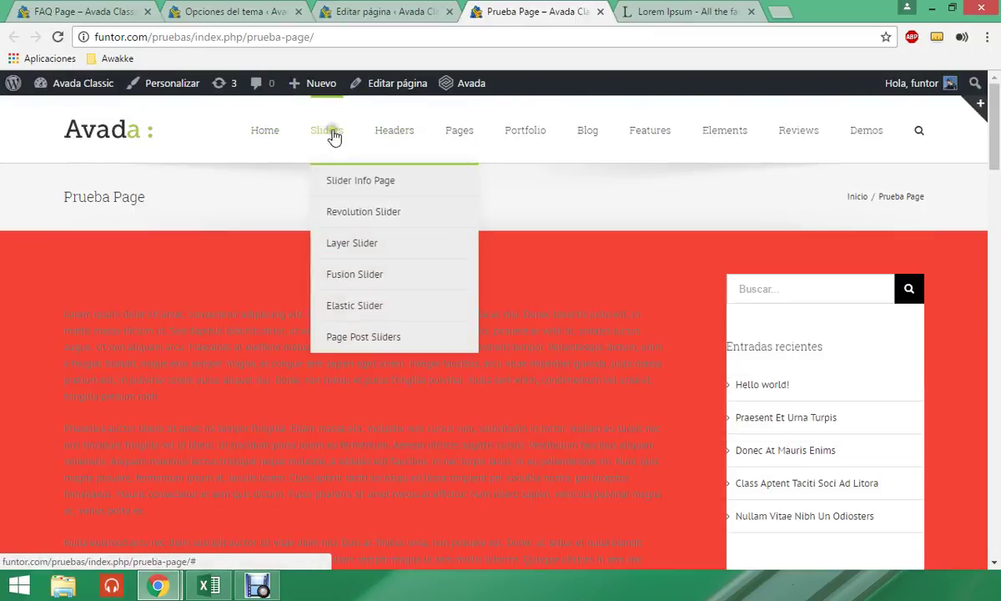
- Look through the Product Launch sample page, then go back to the page editor
mouse_move(294, 111)
mouse_move(459, 130)
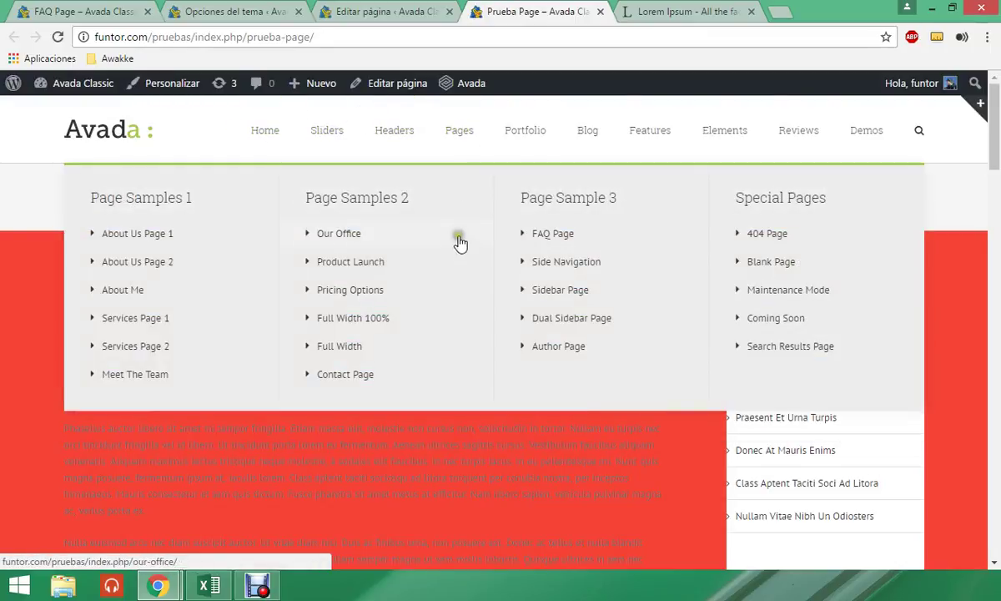
click(334, 263)
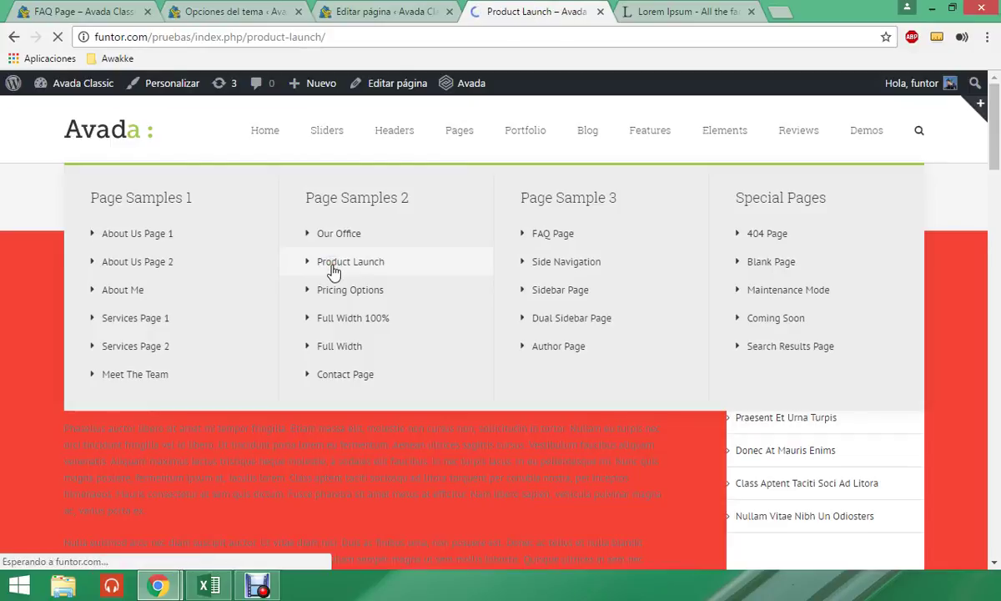
scroll(536, 308, down, 10)
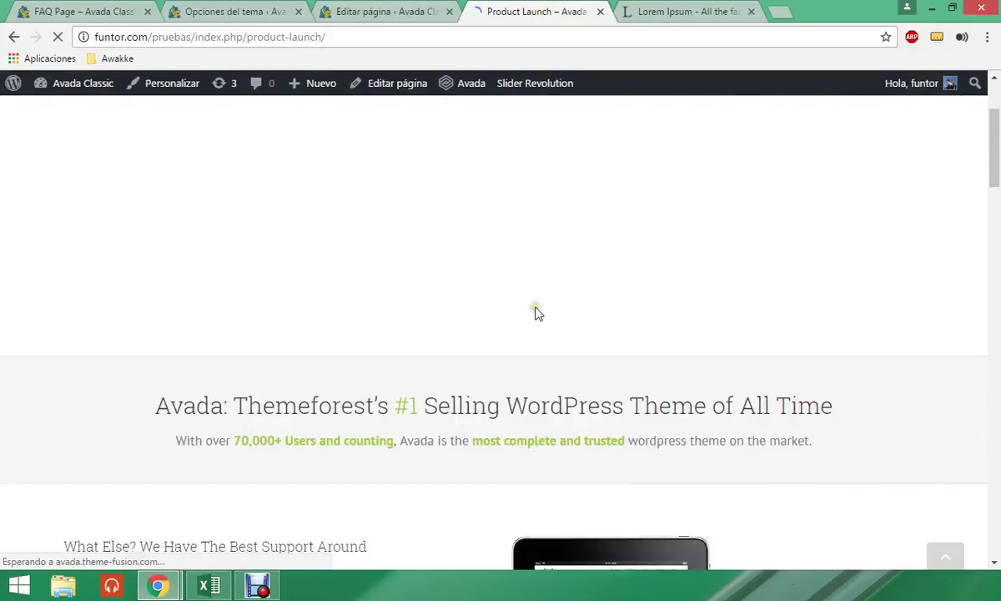
scroll(447, 190, down, 5)
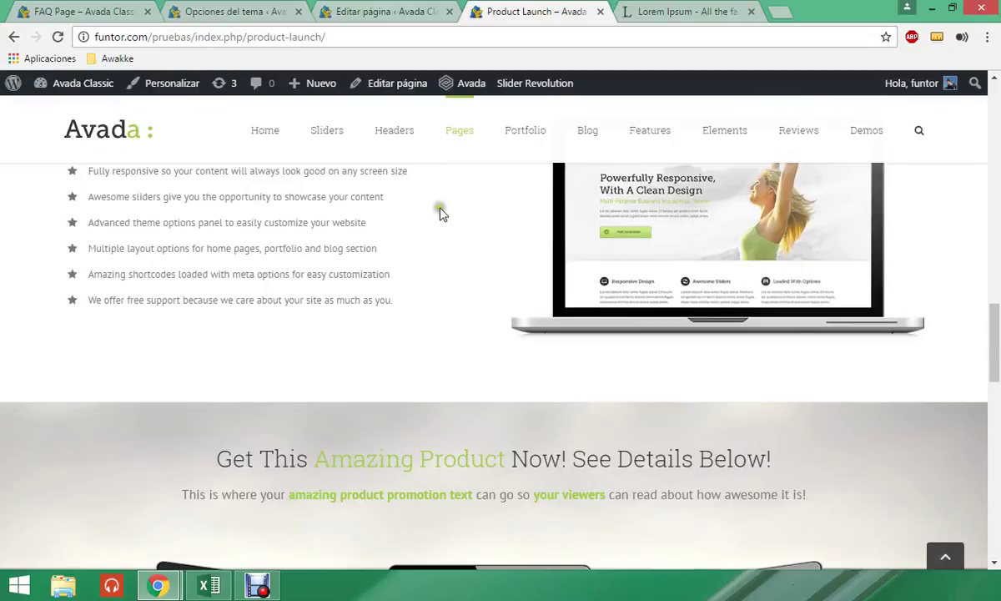
scroll(443, 188, down, 3)
click(376, 10)
scroll(346, 389, down, 15)
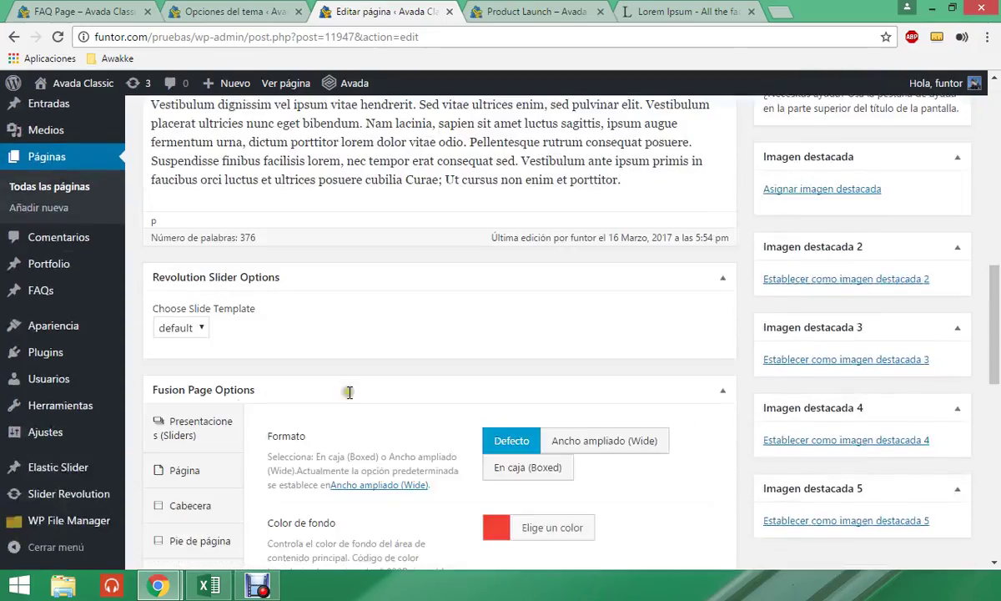
- Reset the content background to default white and show the Barra de título de la página settings
scroll(403, 364, up, 3)
click(551, 181)
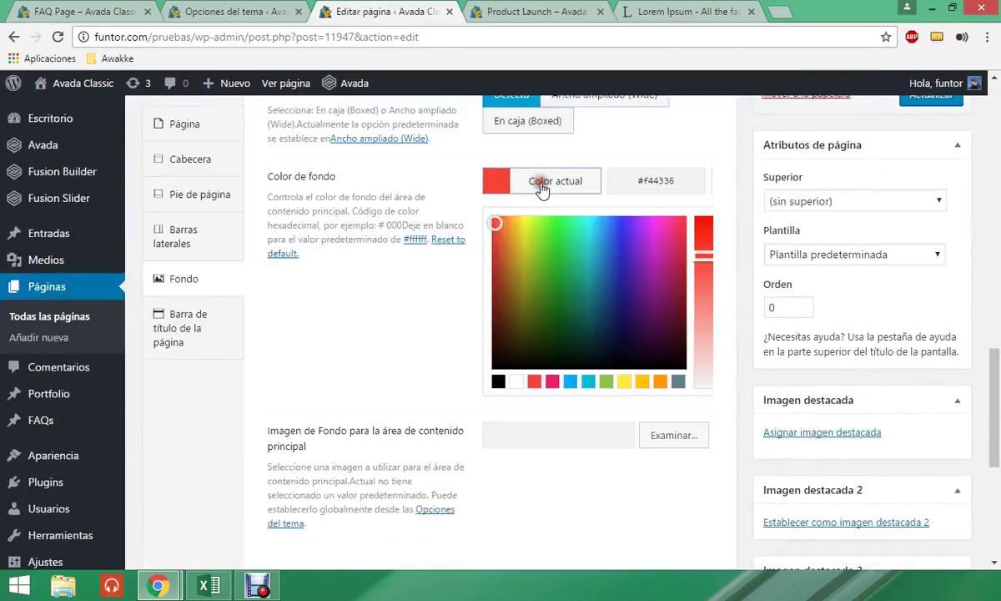
click(515, 382)
click(399, 340)
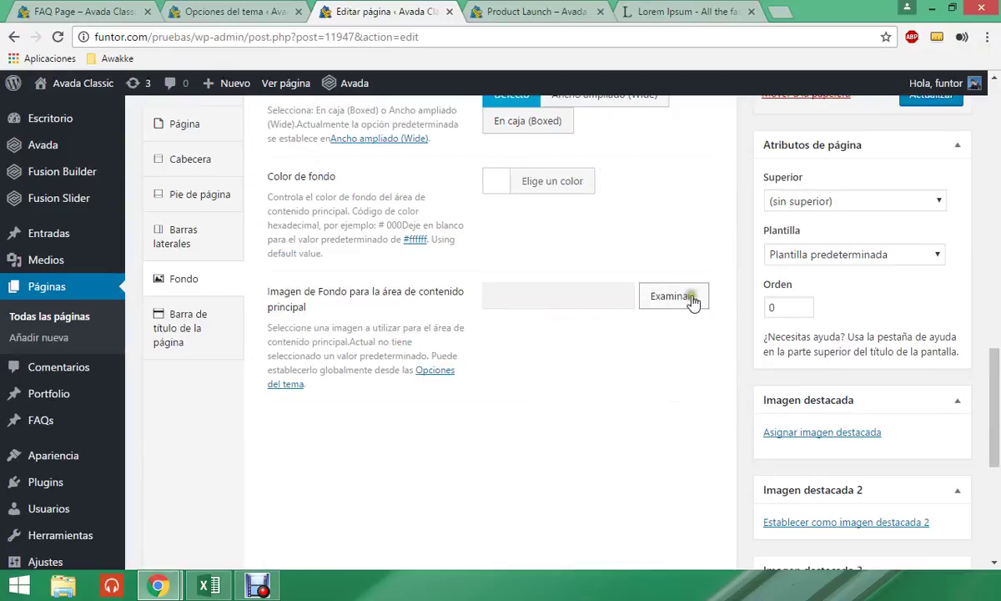
click(199, 330)
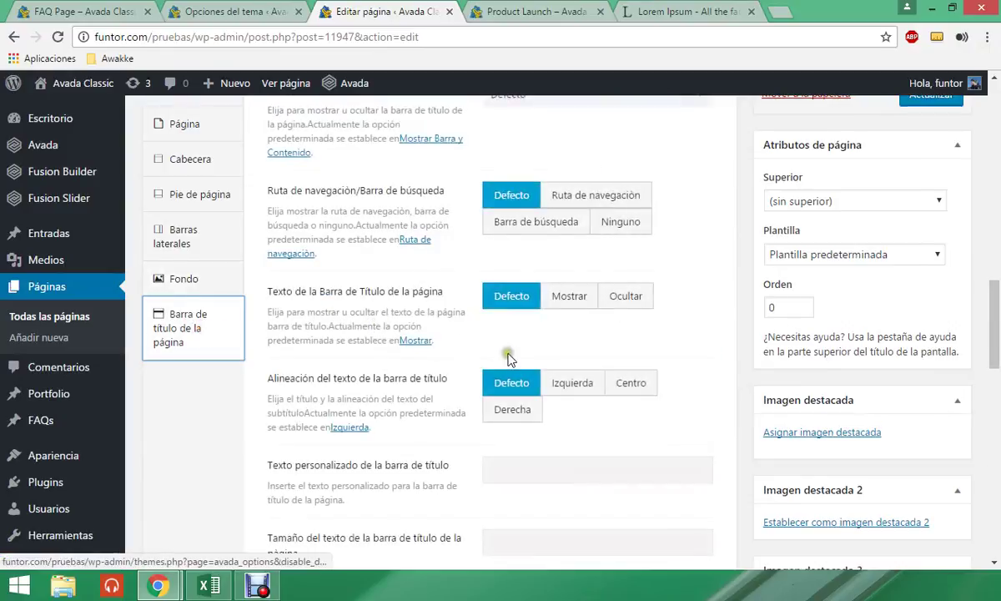
scroll(534, 353, up, 2)
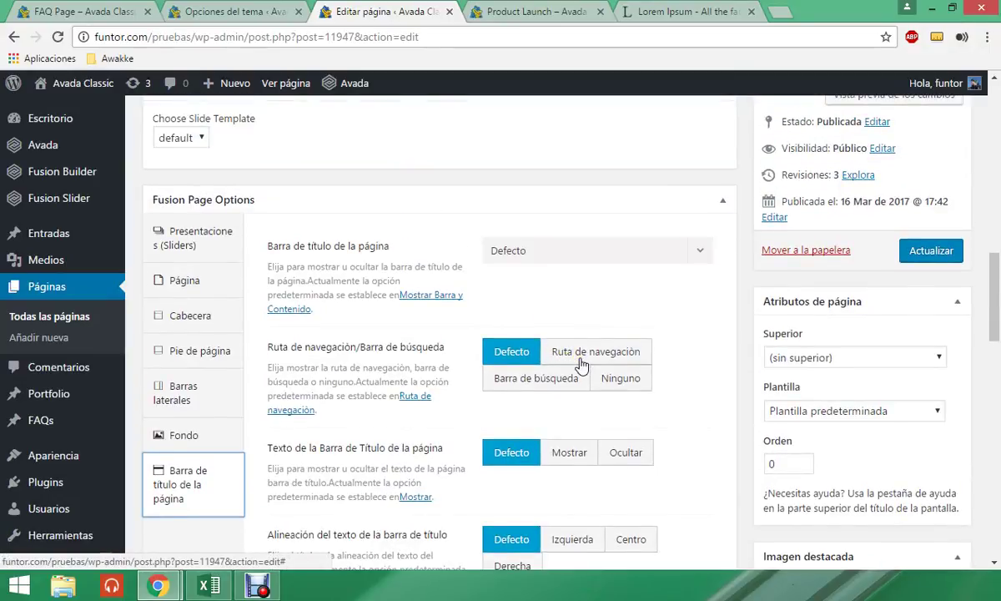
- Load the live Prueba Page and inspect its title and breadcrumb text
click(534, 11)
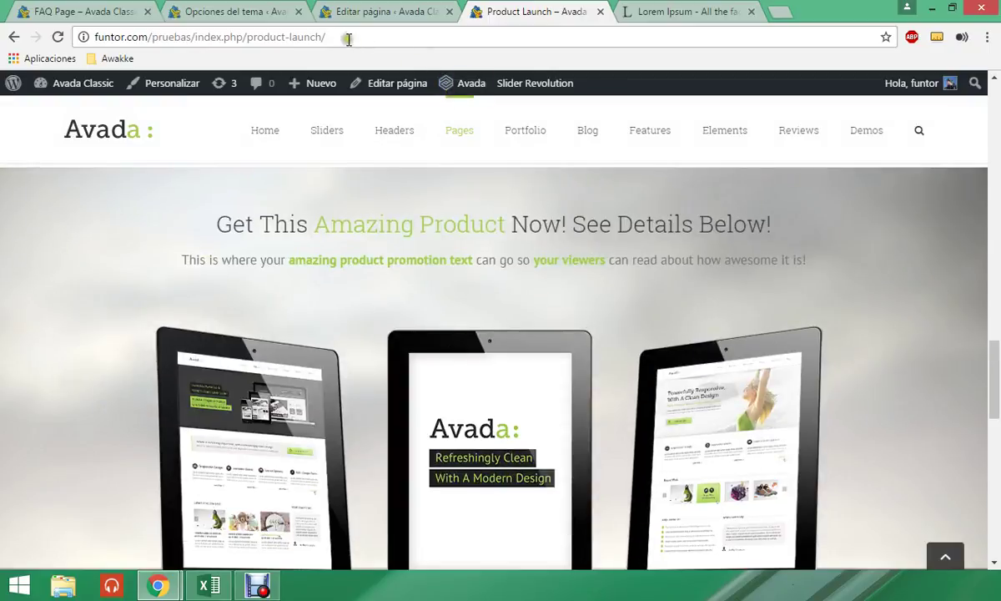
click(349, 39)
text(funtor.com/pruebas/index.php/prueba-page/)
key(Return)
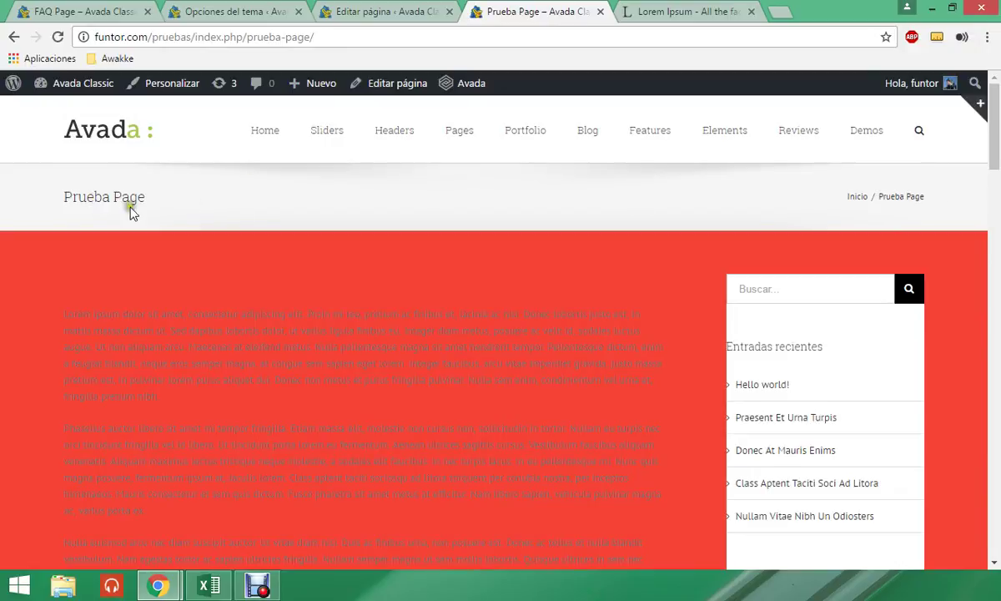
drag(65, 196, 148, 197)
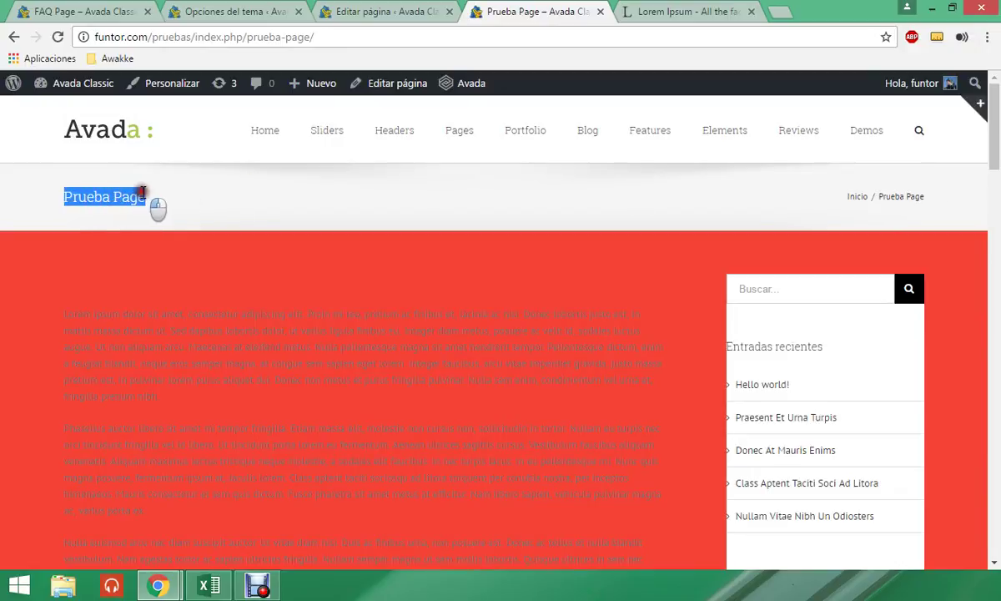
click(154, 195)
drag(926, 197, 843, 197)
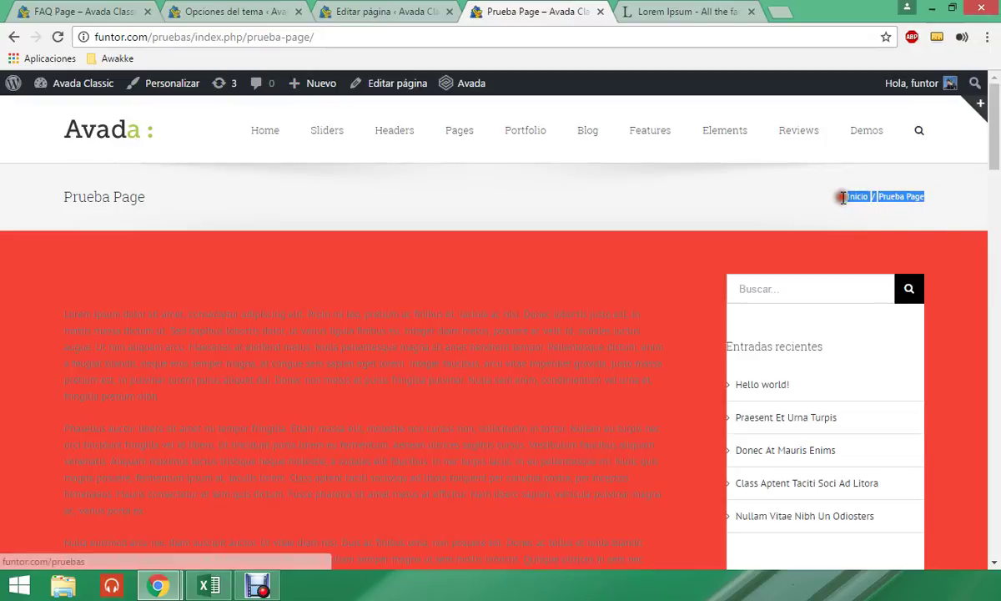
click(354, 16)
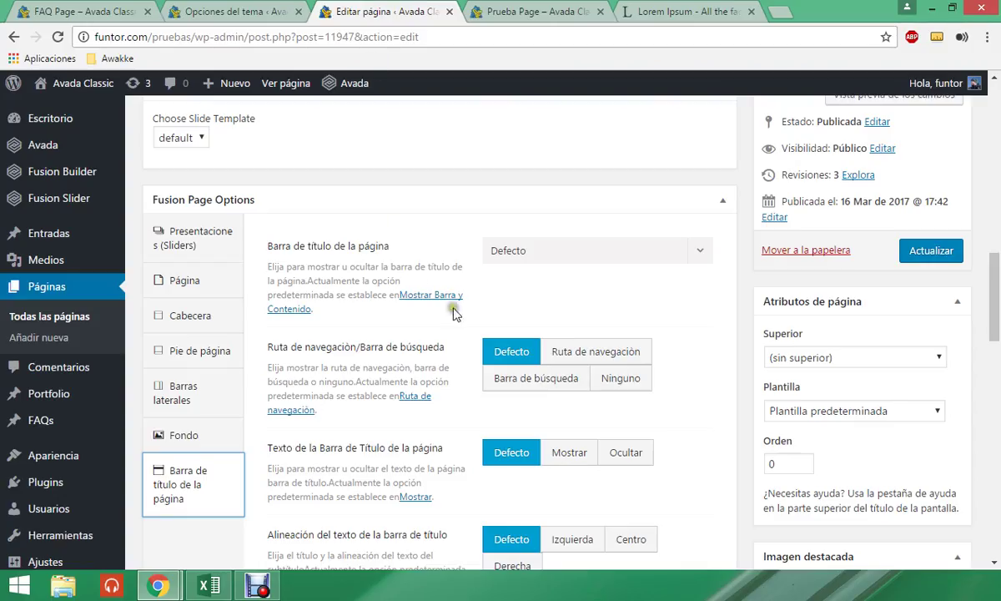
- Set Barra de título de la página to Ocultar and save the page
scroll(476, 284, down, 1)
click(576, 183)
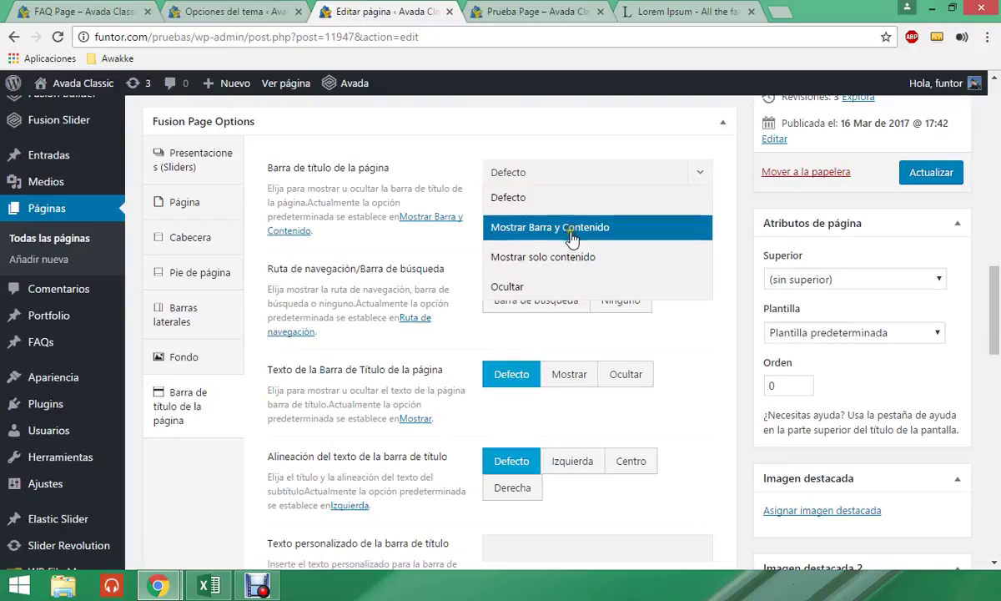
click(508, 284)
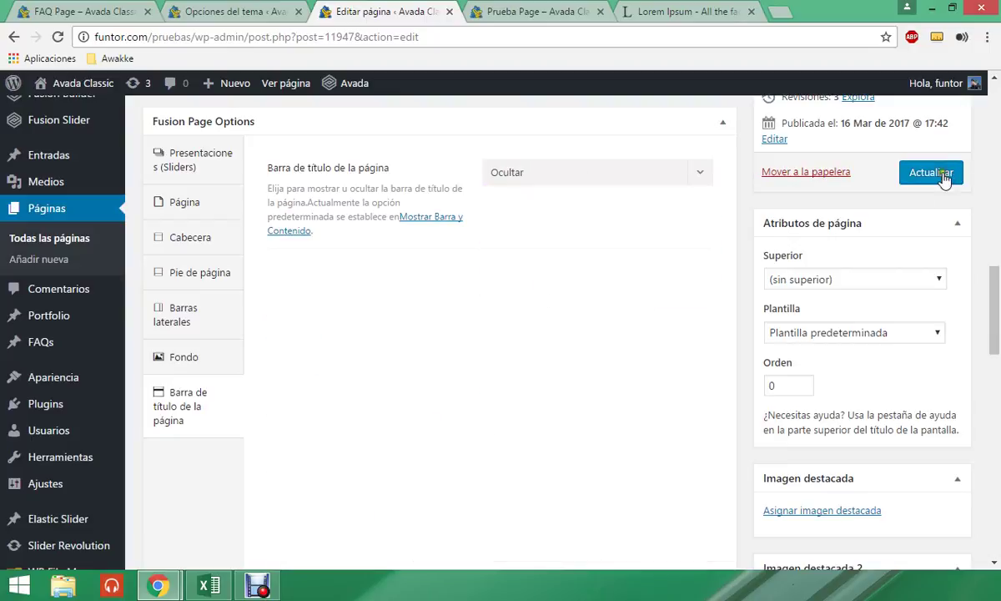
click(903, 172)
- Reload the live Prueba Page to confirm the title bar is gone
click(493, 12)
click(496, 37)
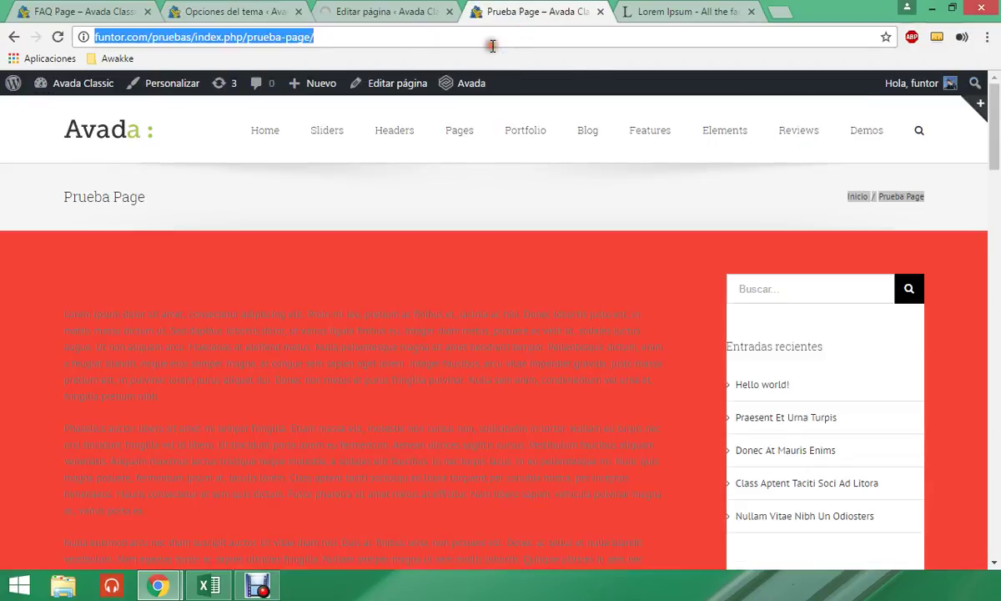
key(Return)
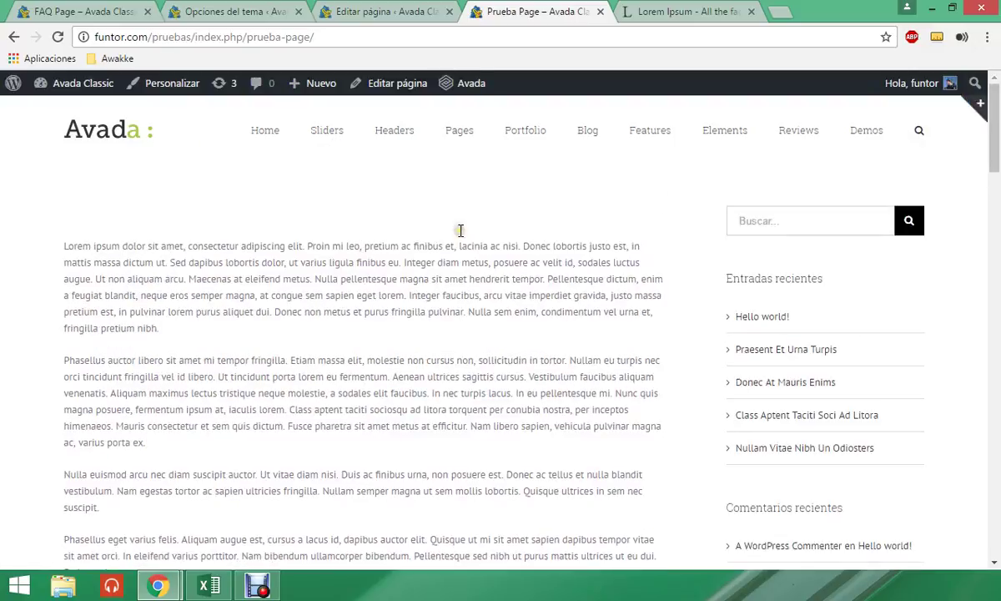
- Back in the editor, check the Plantilla dropdown and leave it at Plantilla predeterminada
click(388, 11)
scroll(429, 375, down, 10)
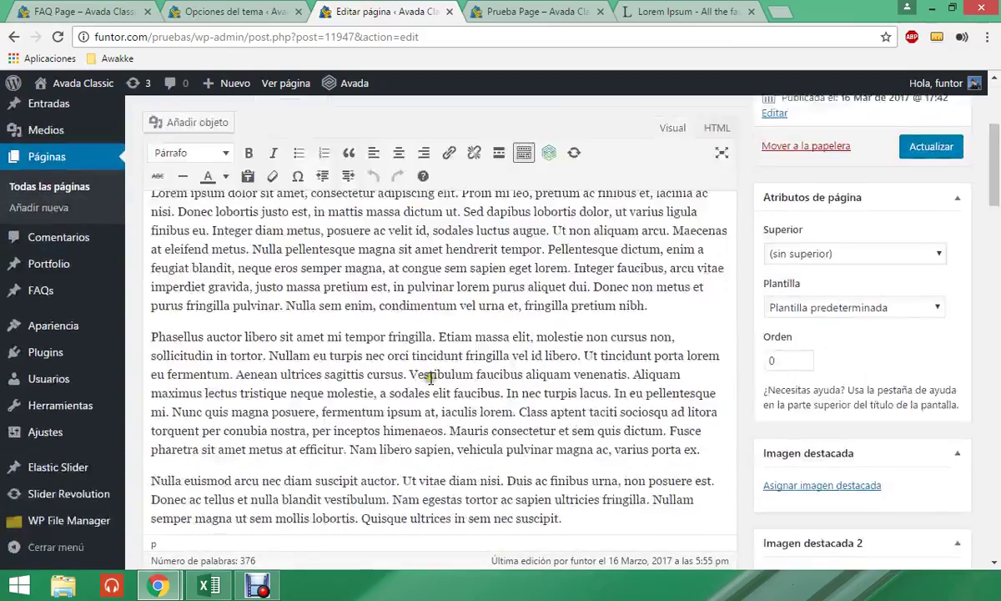
scroll(429, 376, down, 10)
scroll(208, 358, up, 5)
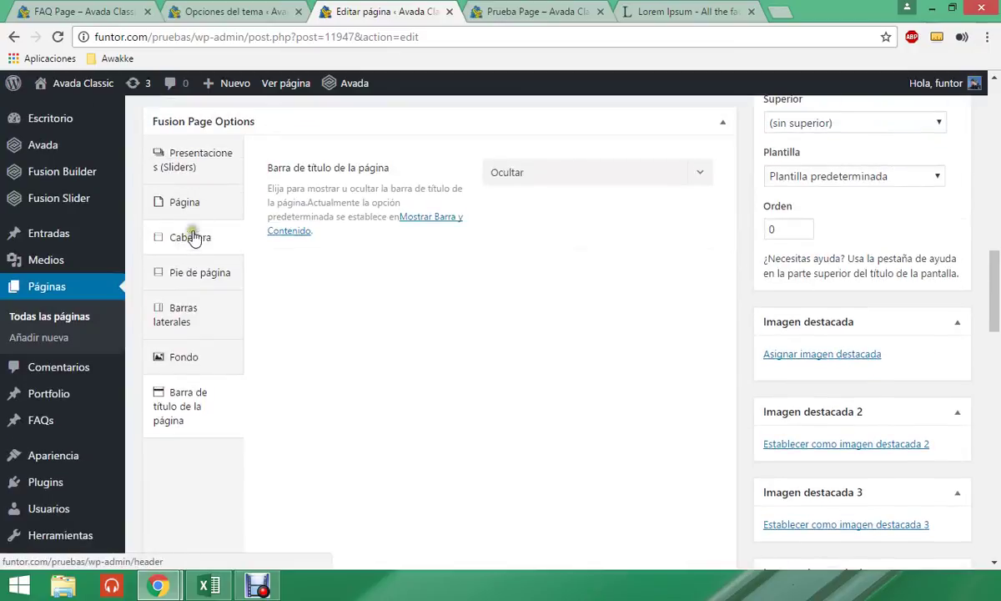
scroll(641, 326, up, 4)
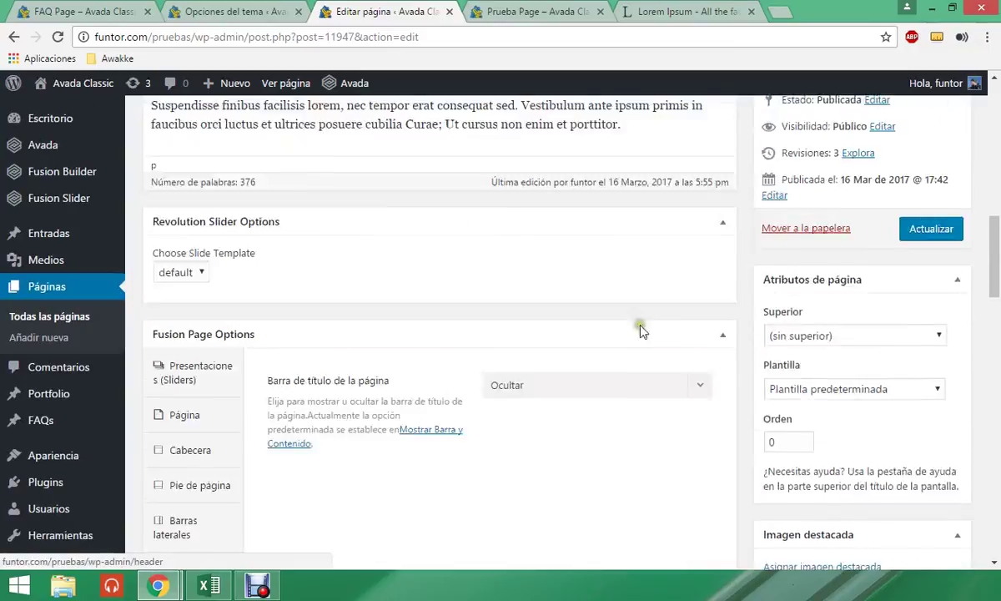
click(805, 482)
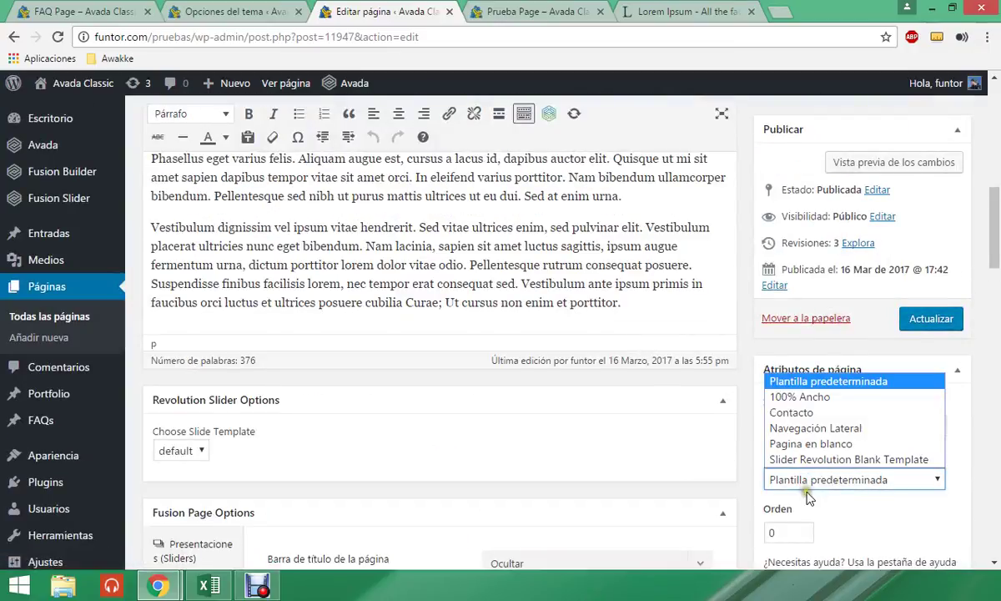
click(808, 496)
scroll(425, 385, down, 3)
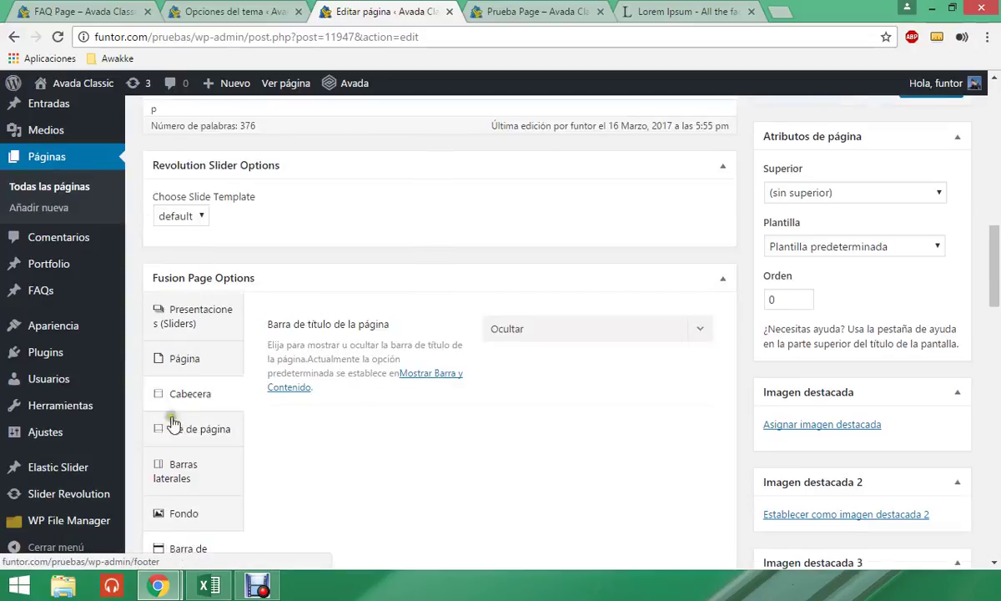